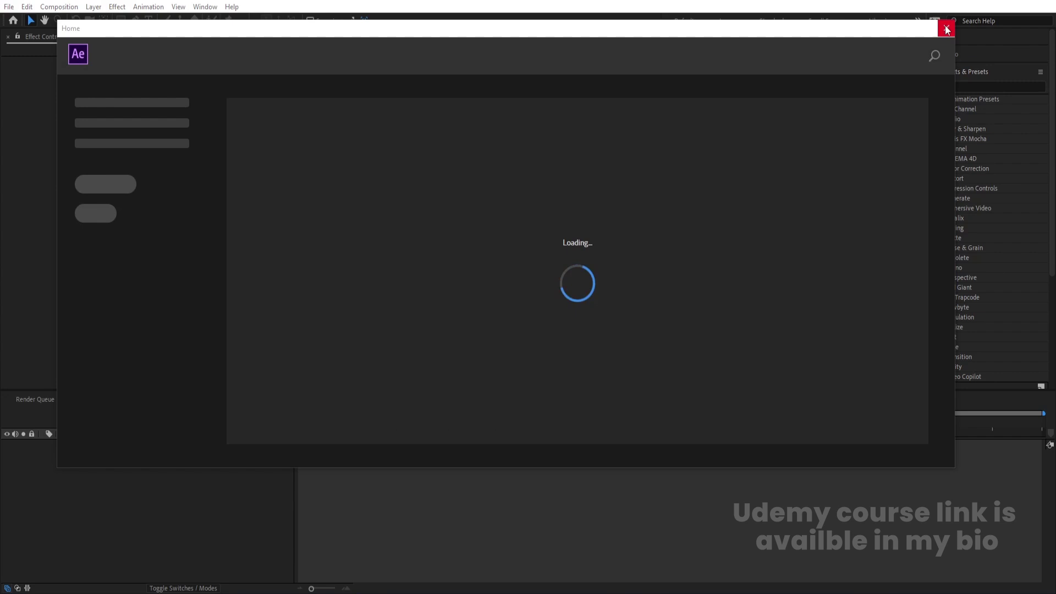
Create a 1920 × 1080 px composition named Main Animation and turn on its title/action safe guides
click(947, 27)
click(462, 242)
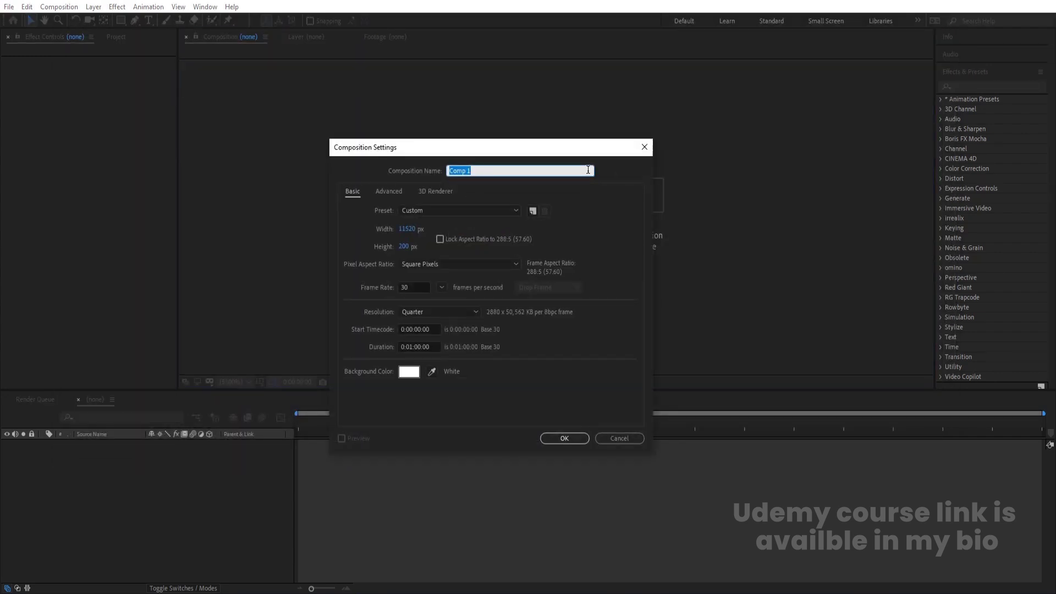
text(Main Animation)
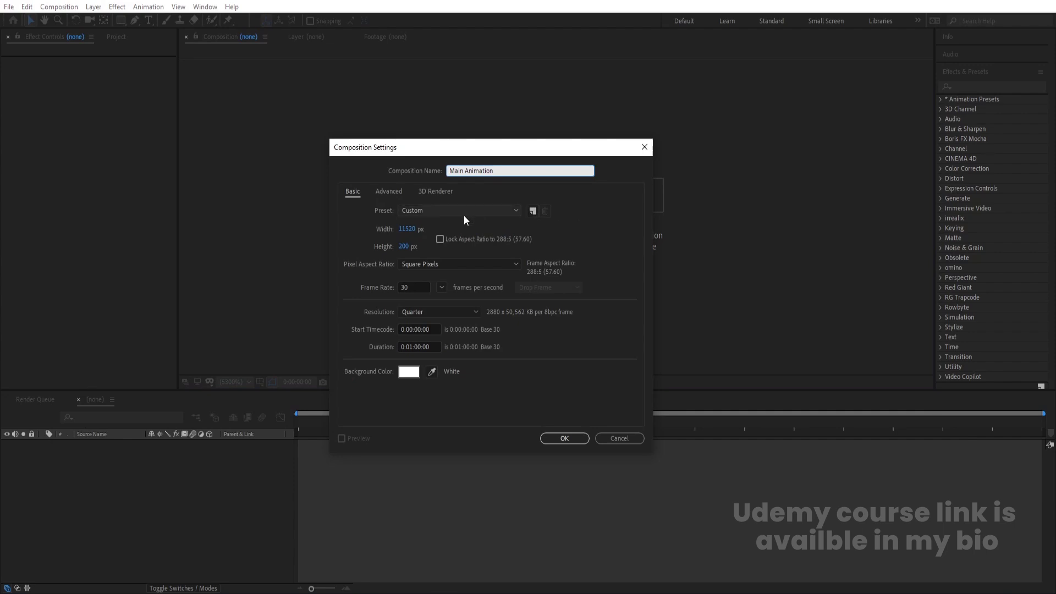
click(406, 229)
text(1920)
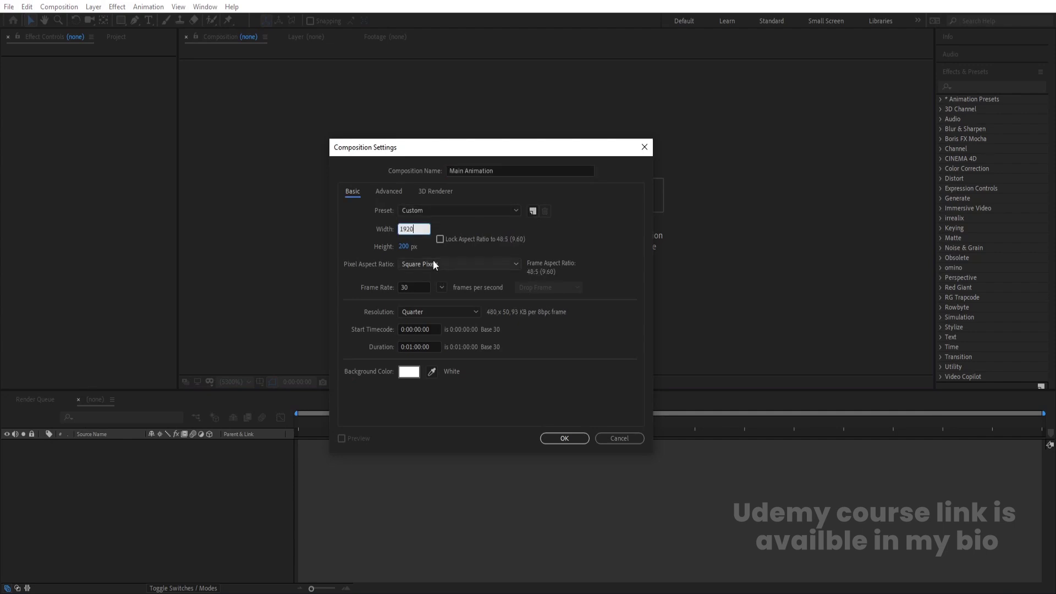
click(404, 246)
text(1080)
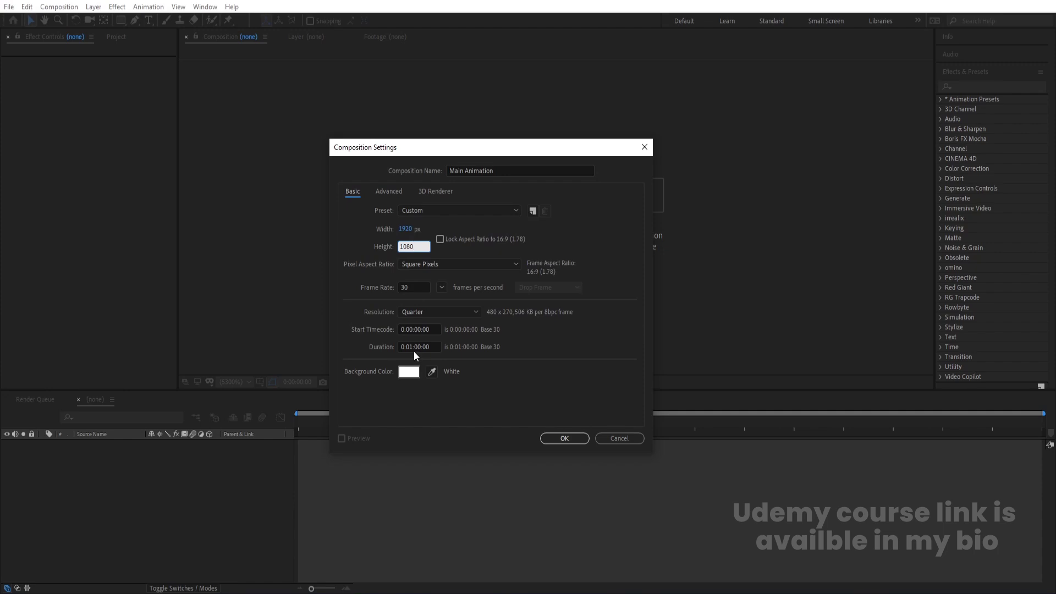
click(542, 440)
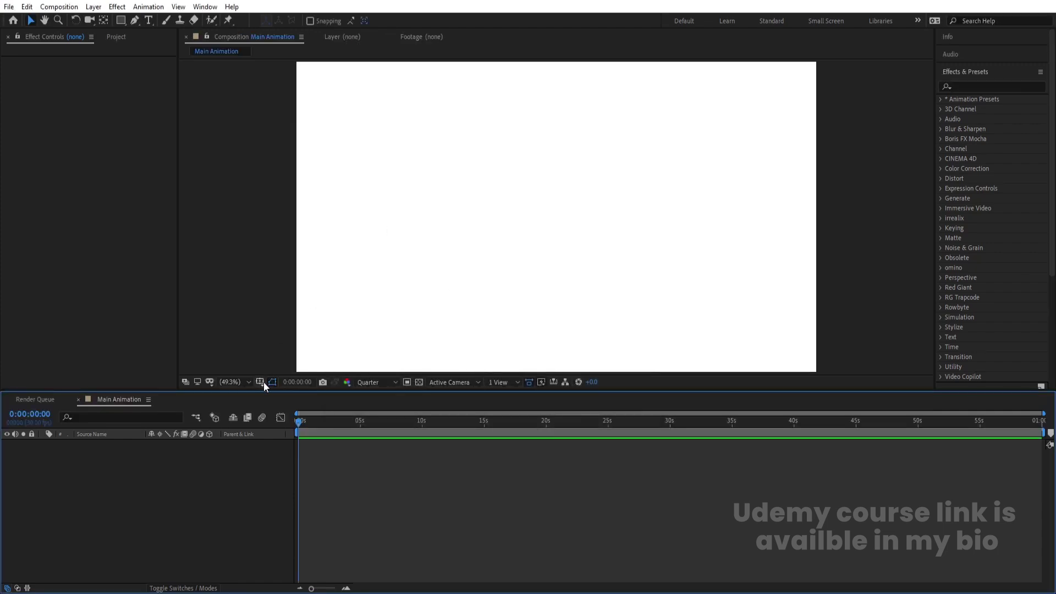
click(260, 382)
click(283, 397)
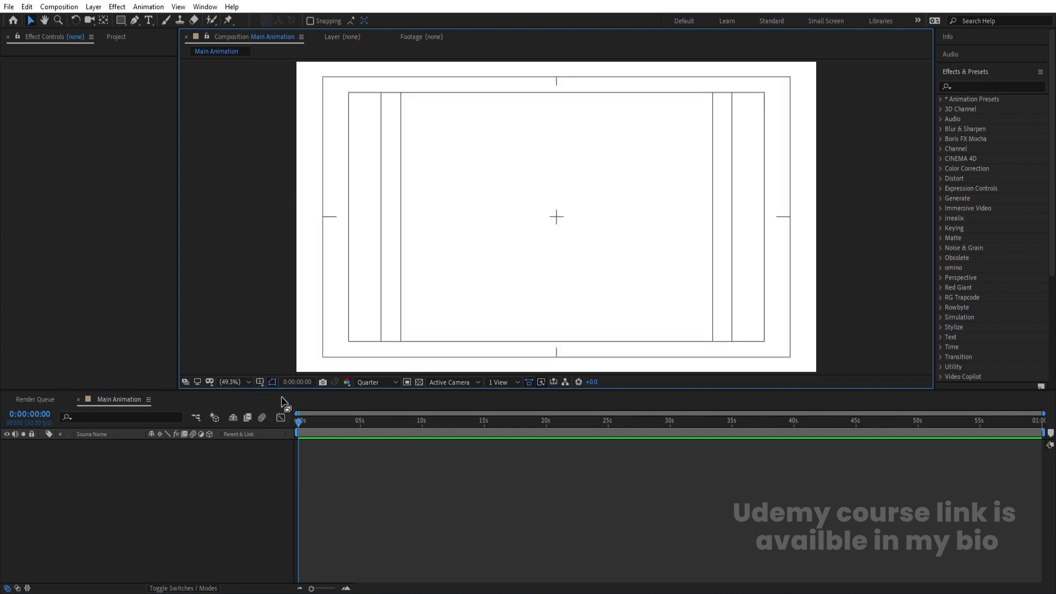
Create another composition named Strip with a width of 1920*6 px
key(ctrl+k)
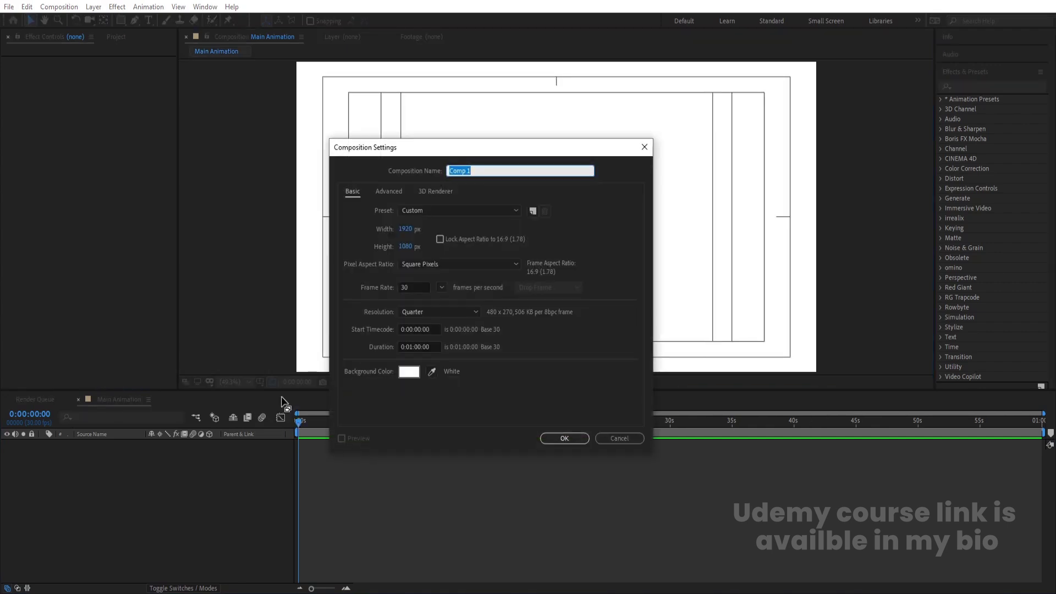
text(Strip)
click(407, 229)
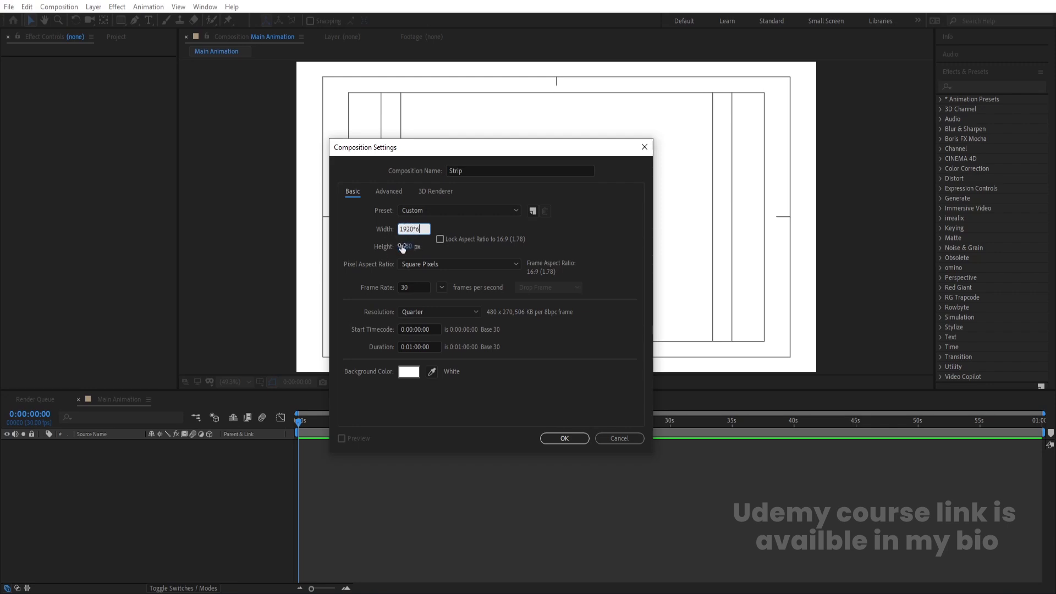
click(413, 287)
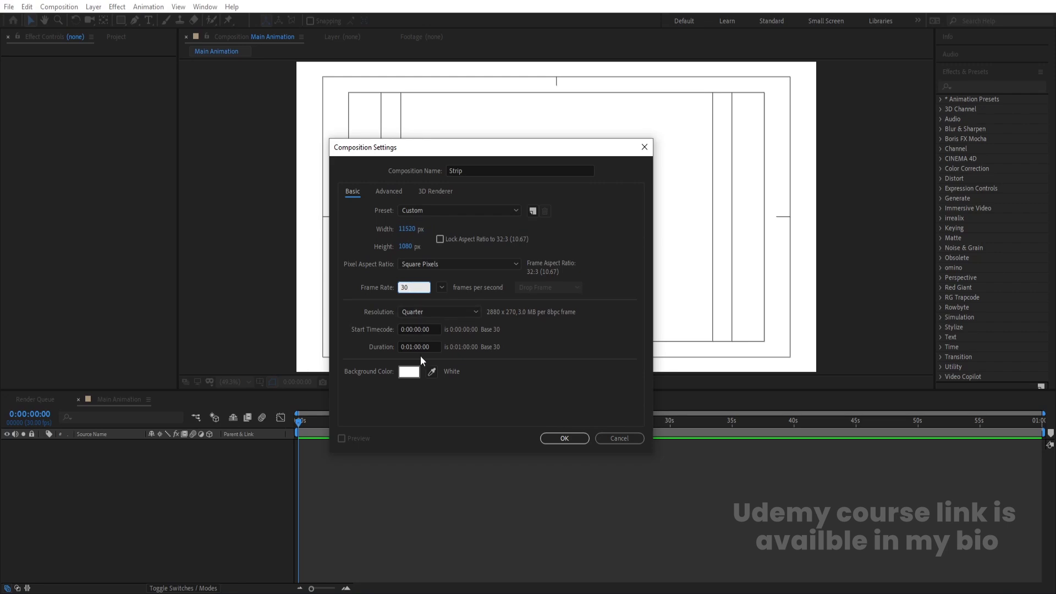
click(564, 438)
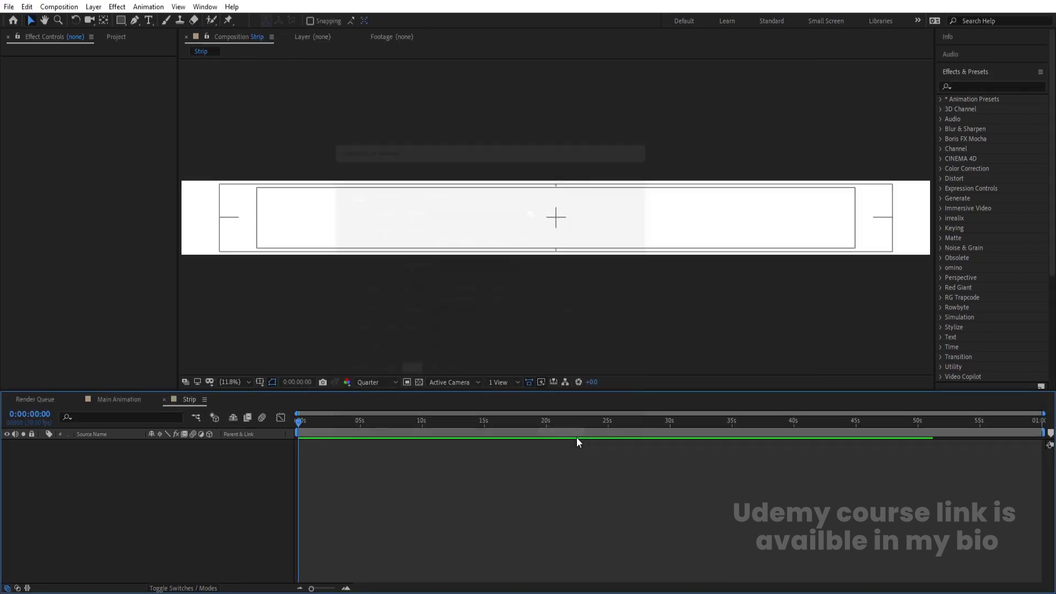
click(262, 382)
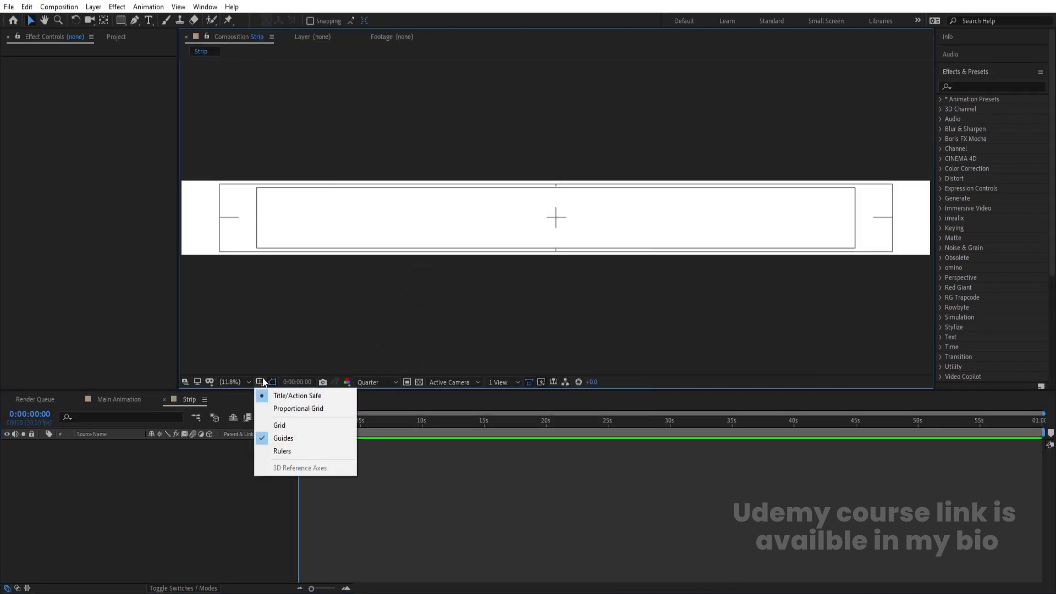
click(183, 468)
key(comma)
key(period)
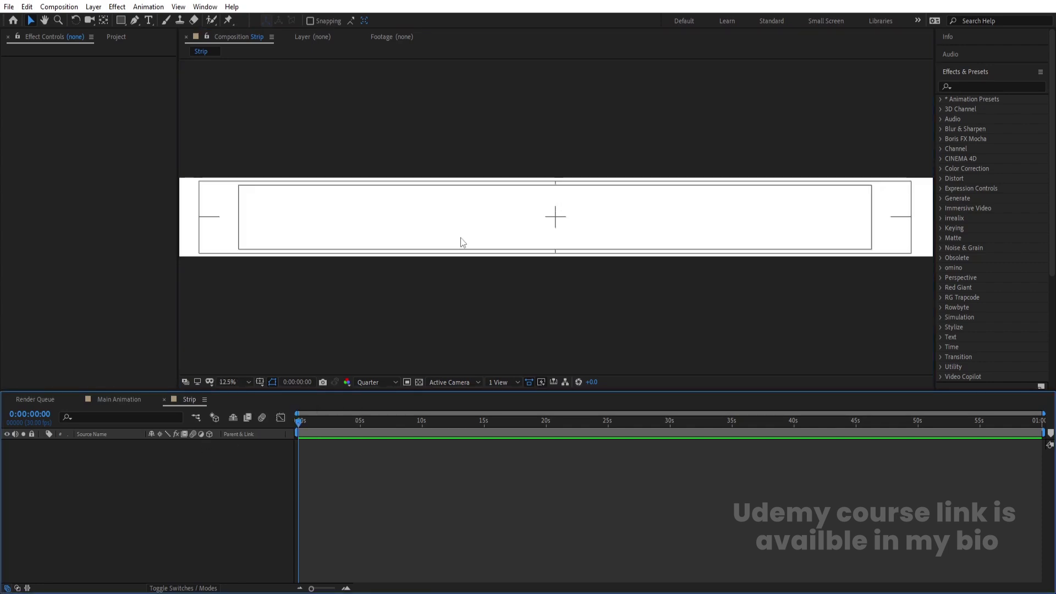
Set the Strip composition's height to 250 px
key(ctrl+k)
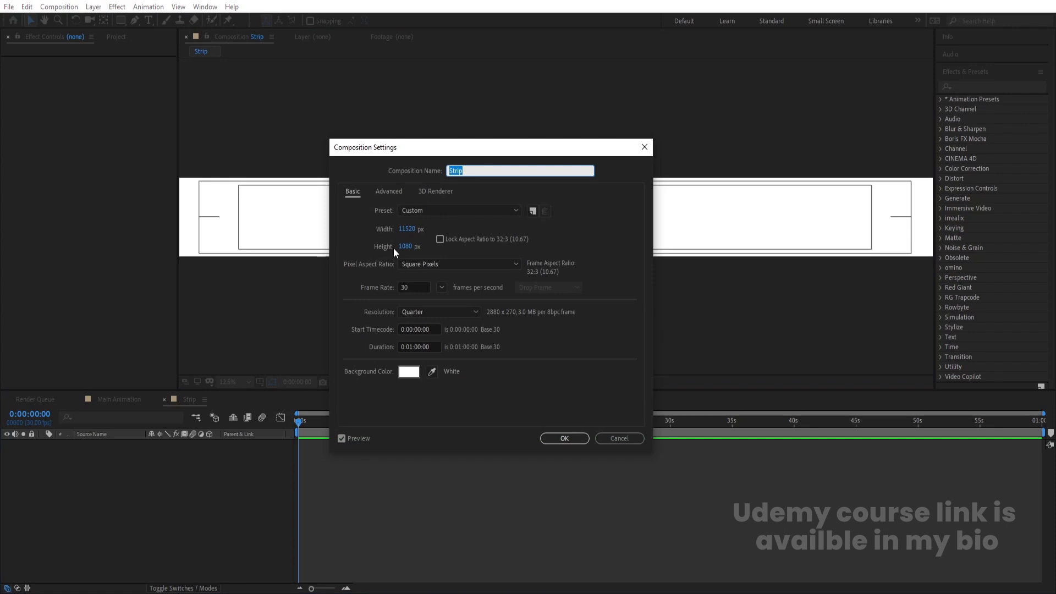
click(408, 247)
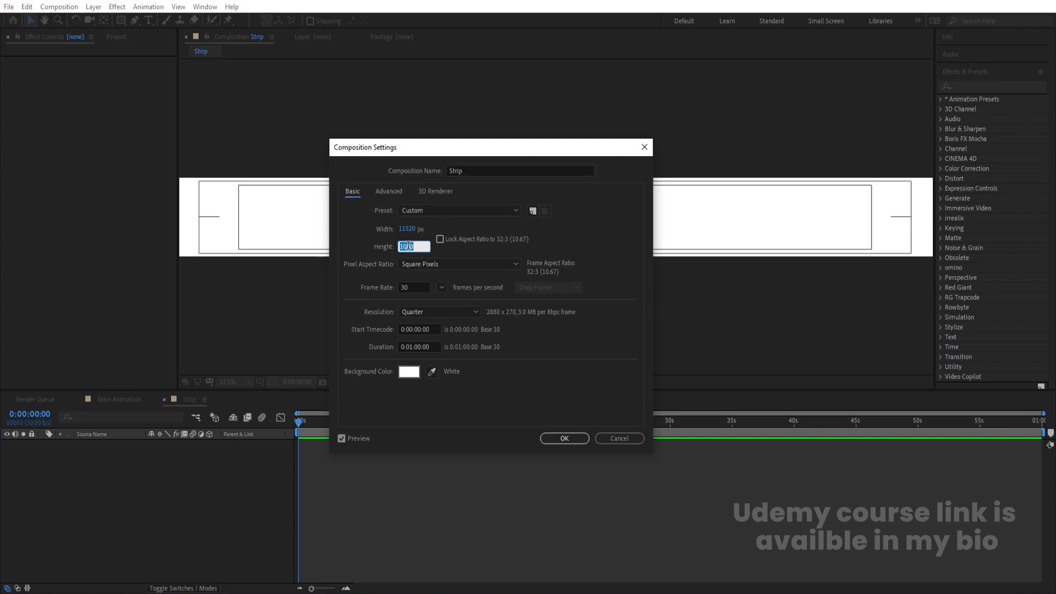
text(200)
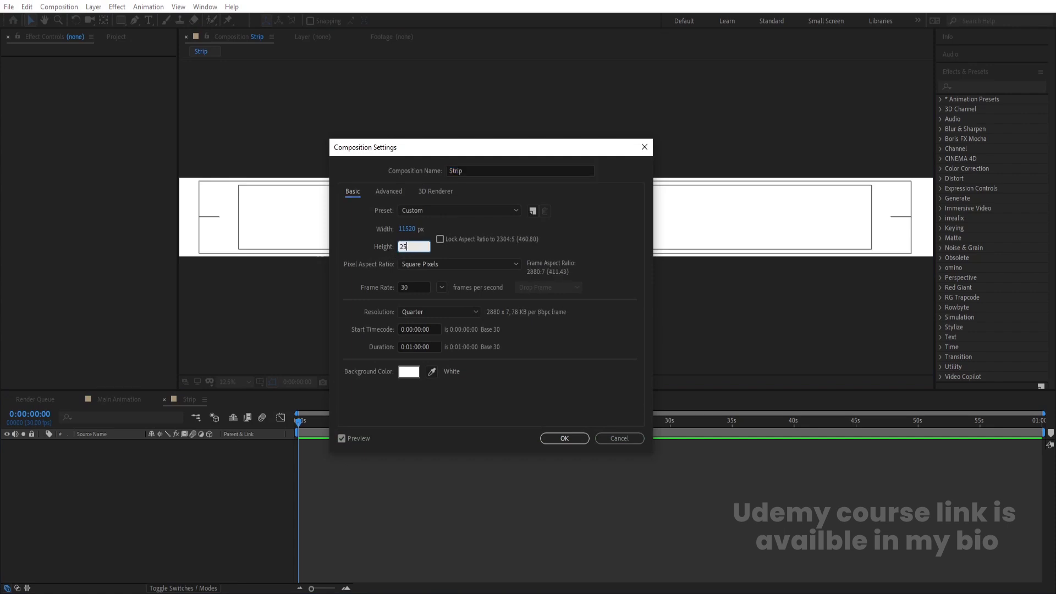
key(Return)
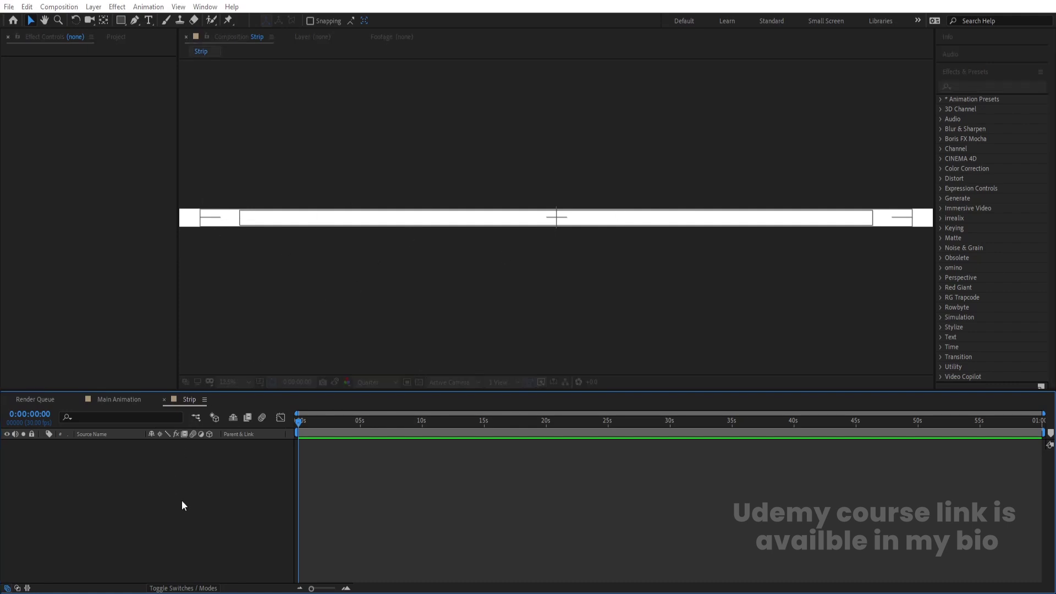
Add a black solid the size of the Strip composition and lock its layer
key(ctrl+y)
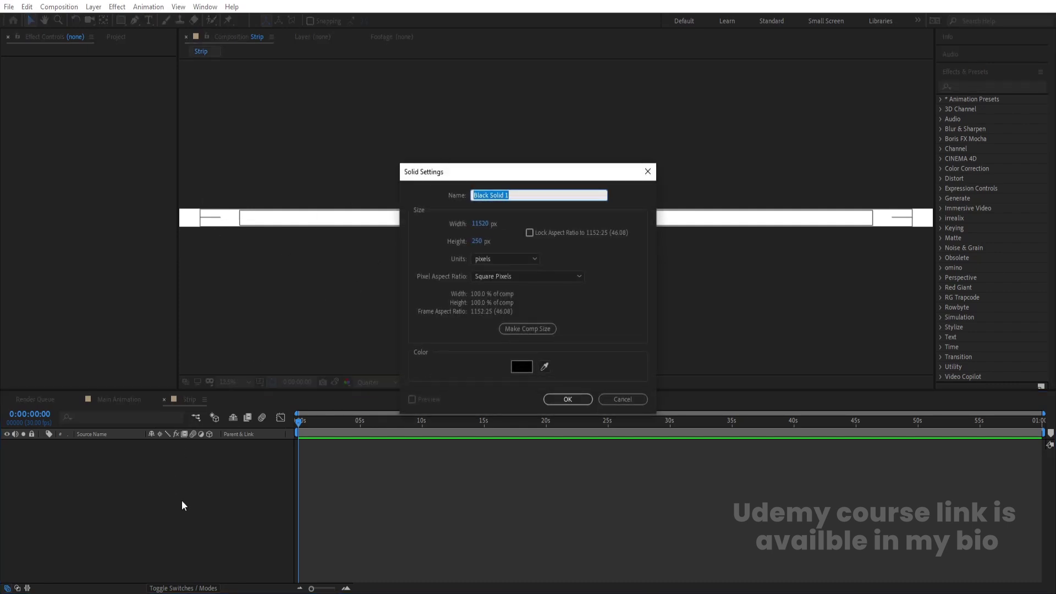
key(Return)
click(35, 444)
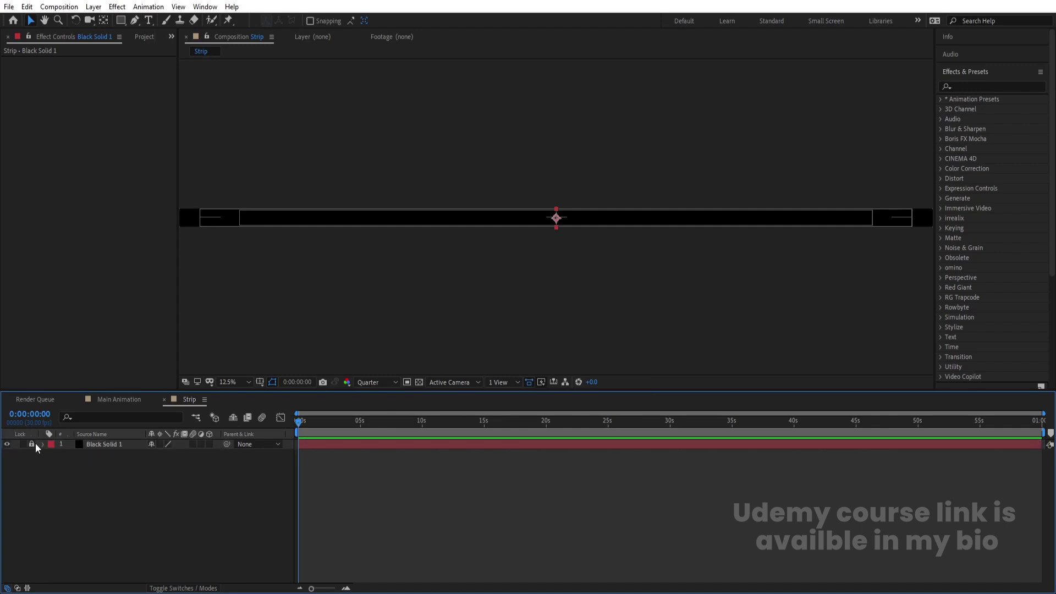
Add a white text layer on the black strip reading "- MOTION GRAPHICS -"
click(148, 21)
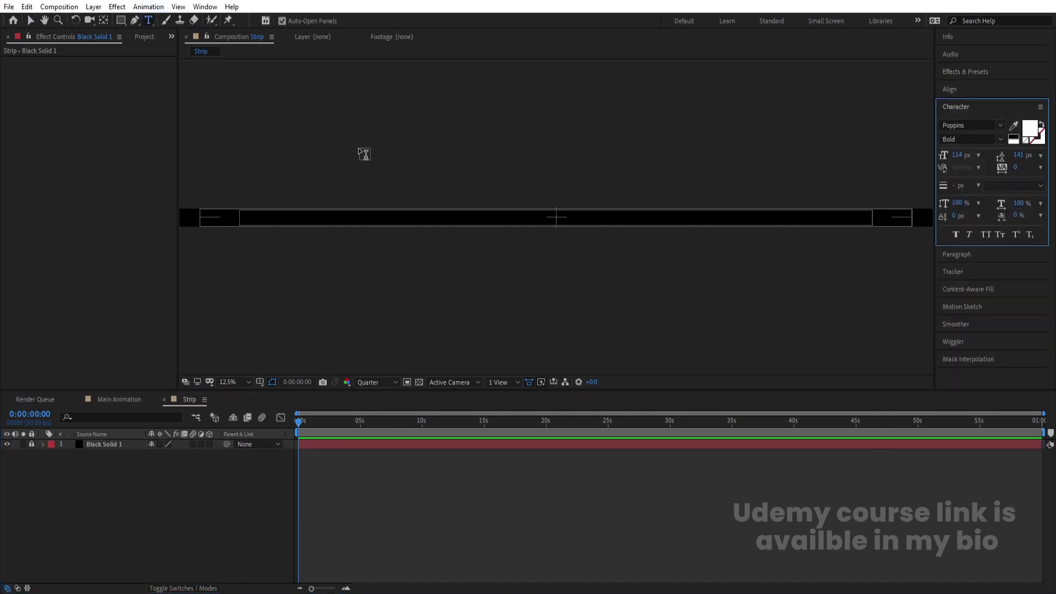
click(360, 217)
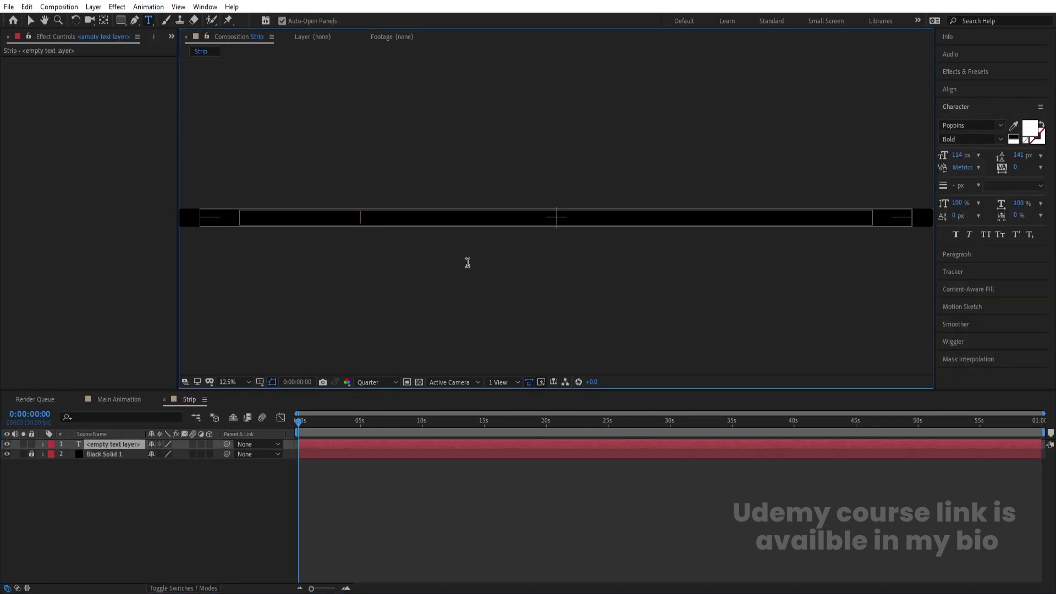
text(_)
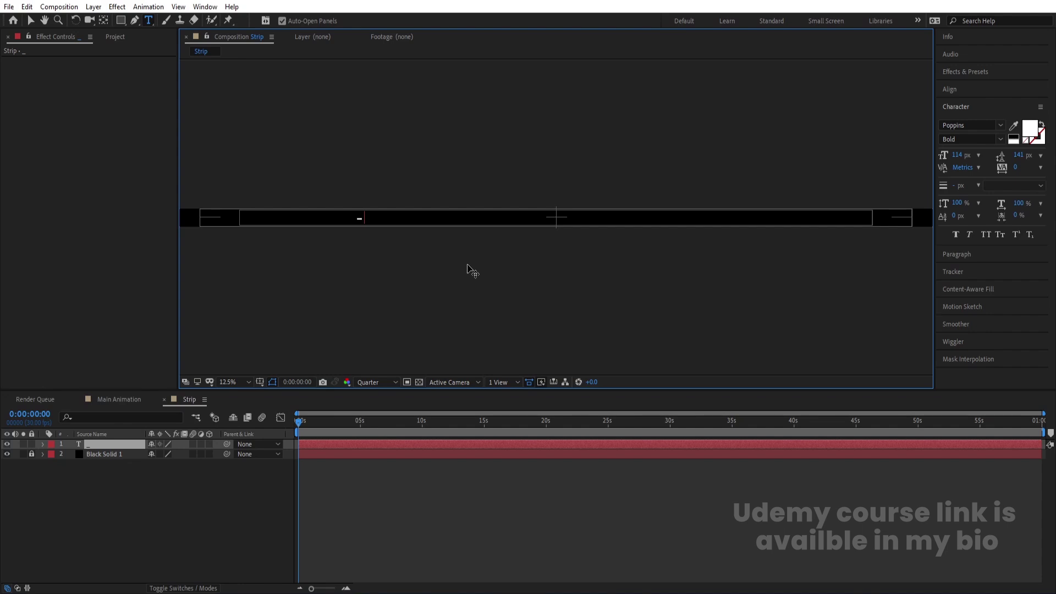
key(BackSpace)
text(0)
key(Num_Lock)
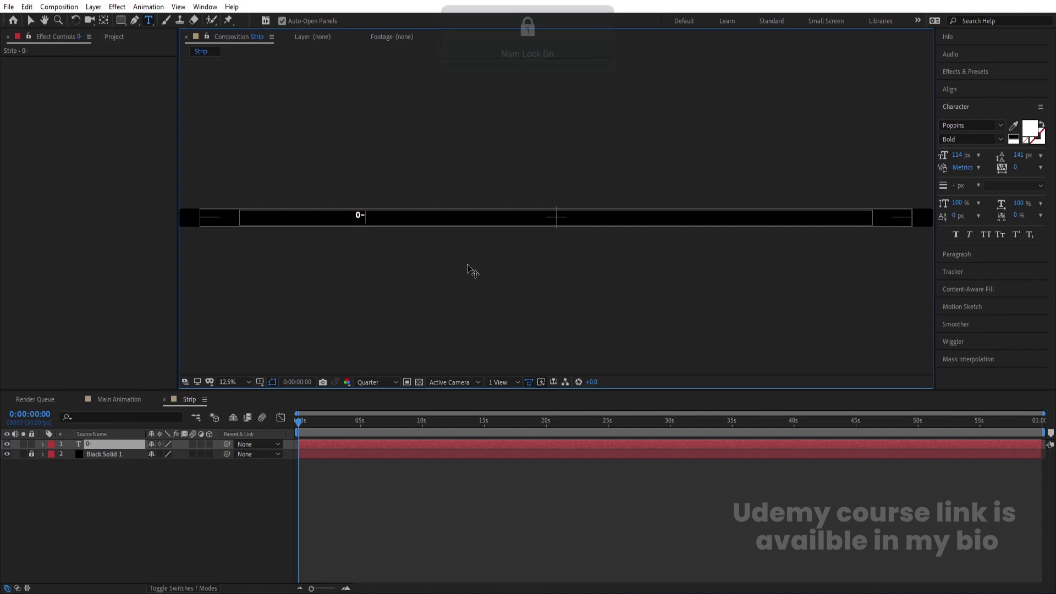
key(BackSpace)
text(-)
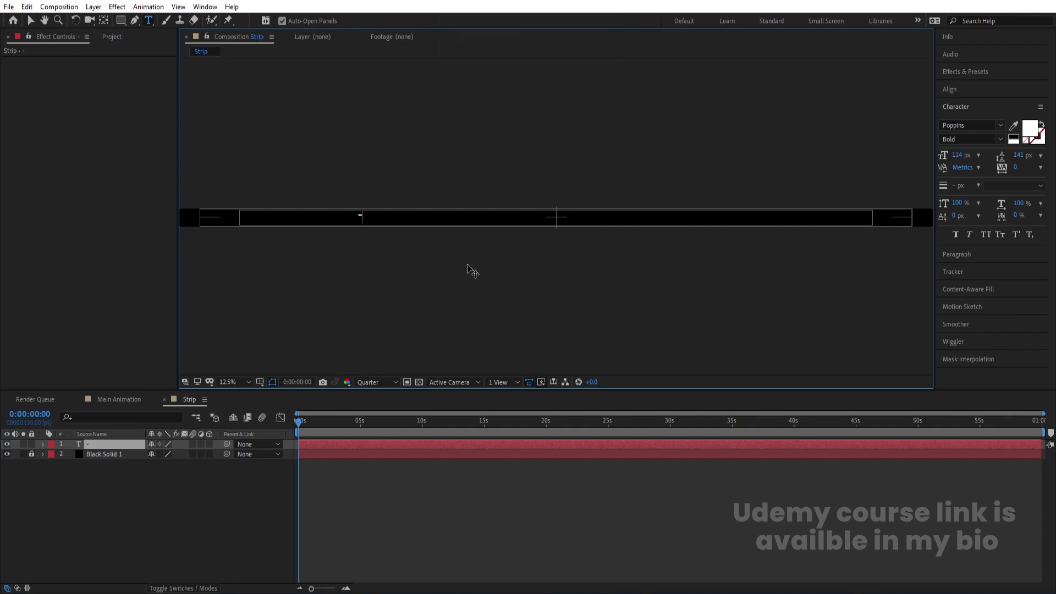
text( MOTIO)
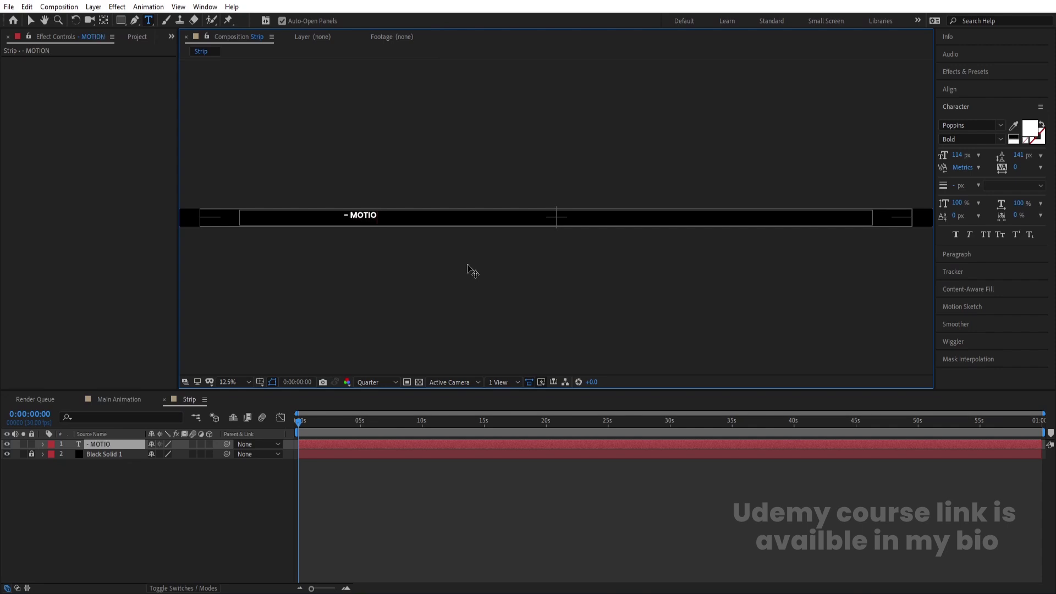
text(N GRAPHICS -)
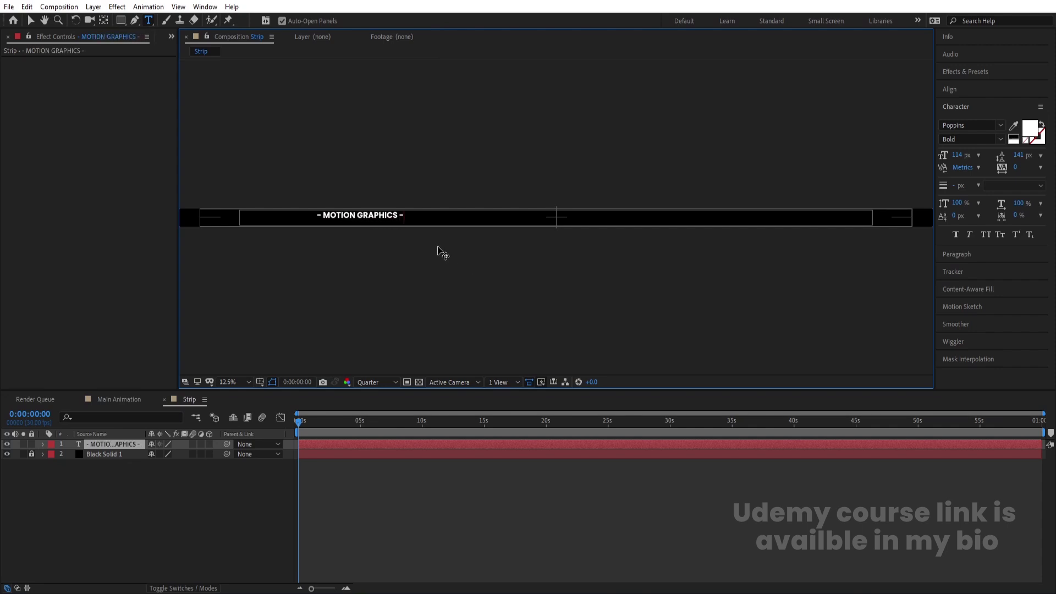
Copy the whole phrase and paste it seven times after itself in the same text layer
key(ctrl+a)
key(ctrl+c)
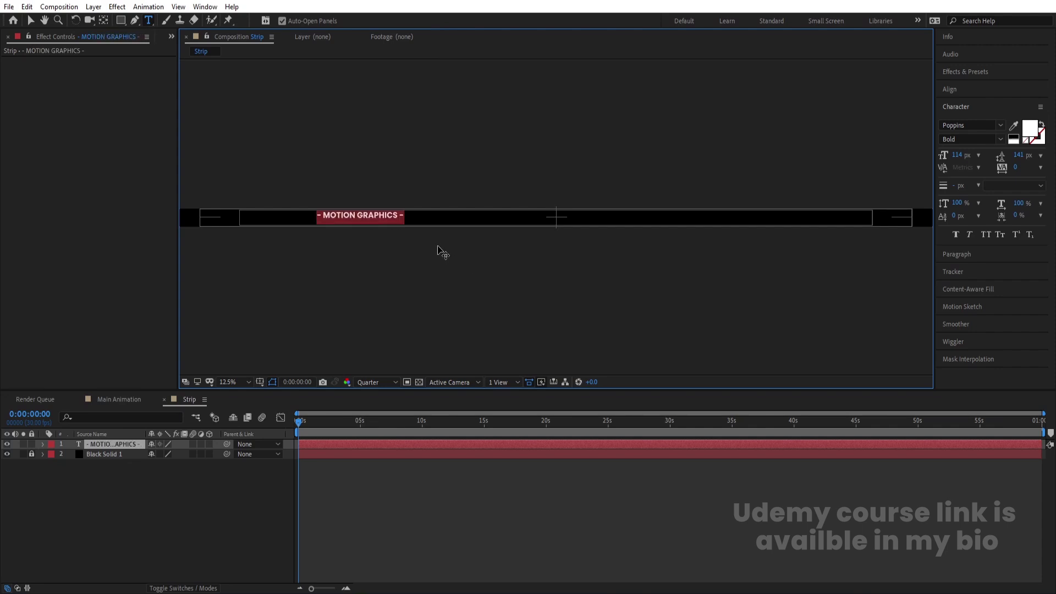
key(Right)
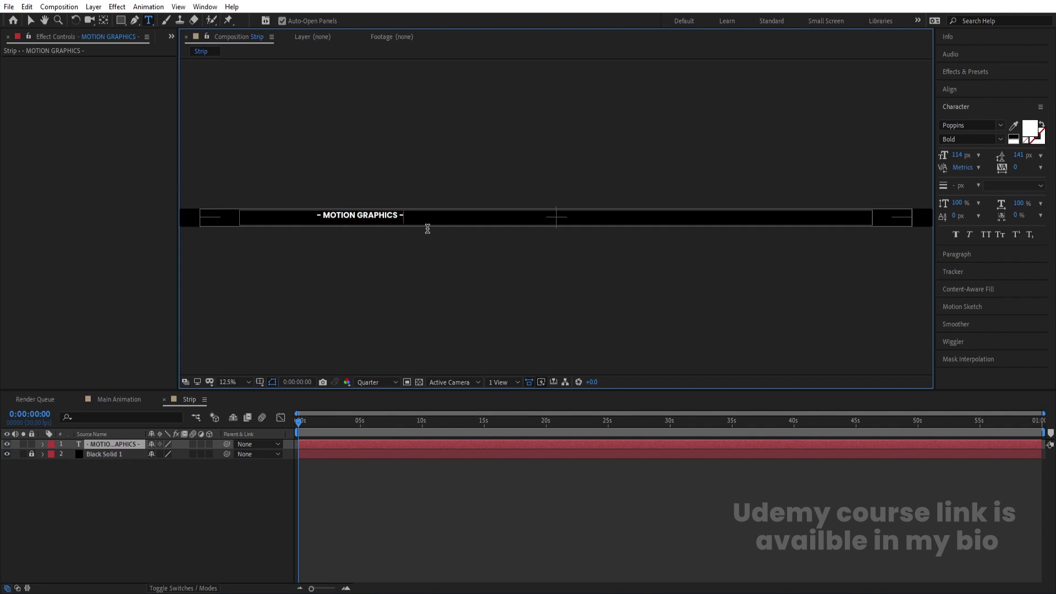
key(ctrl+v)
key(ctrl+v)
key(ctrl+v)
key(ctrl+v)
key(ctrl+v)
key(ctrl+v)
key(ctrl+v)
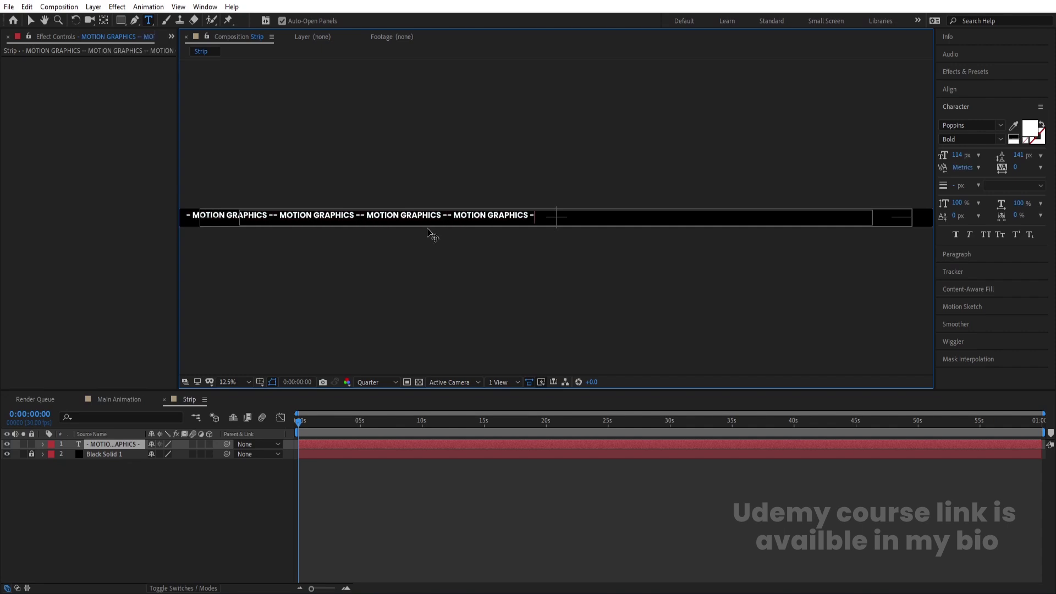
Center the text layer horizontally and vertically in the composition and scale it to 107%
click(973, 95)
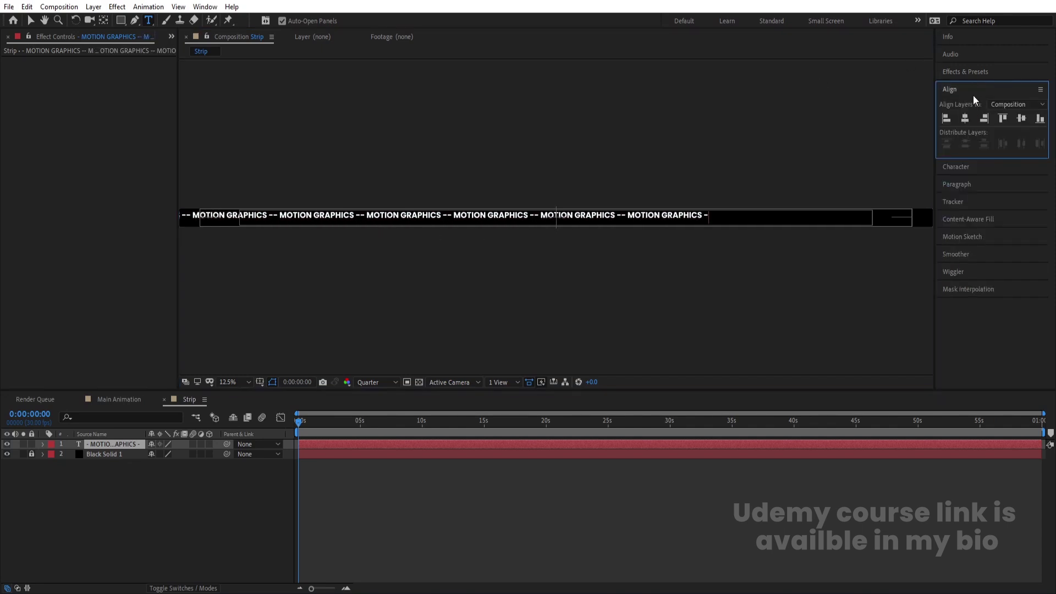
click(964, 117)
click(1020, 119)
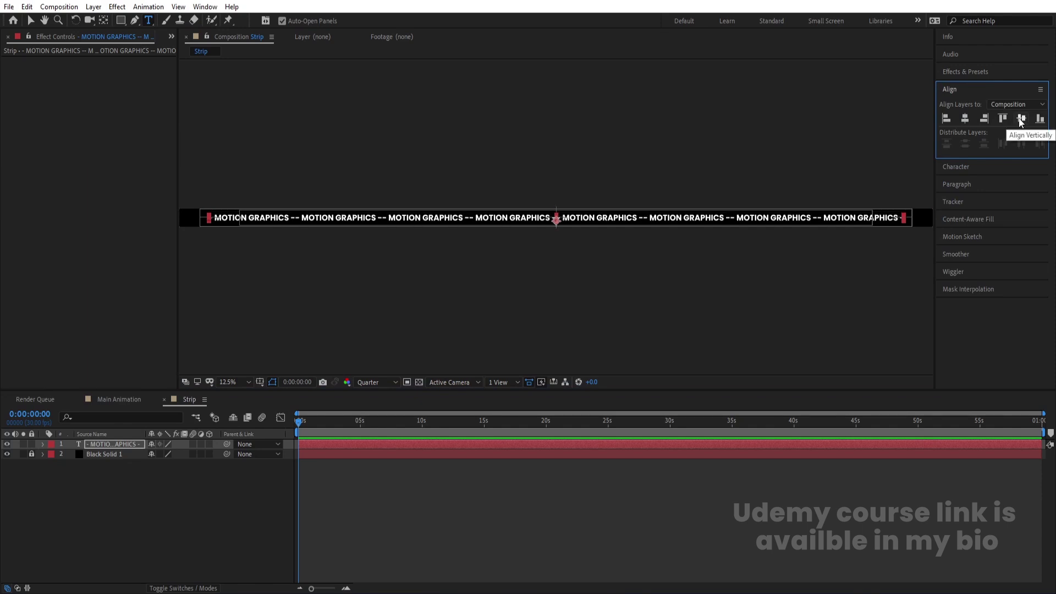
key(s)
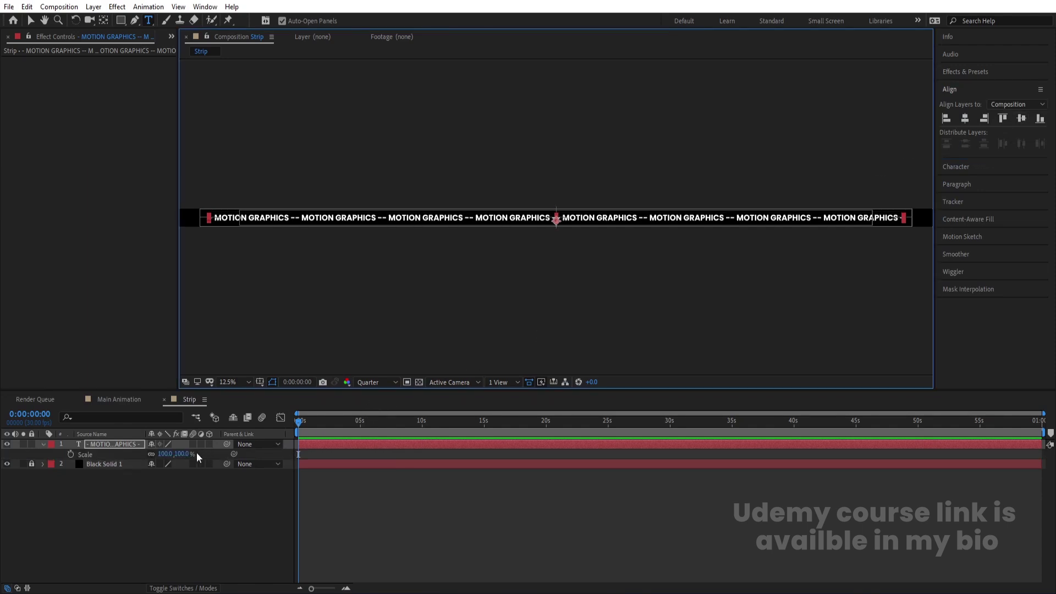
drag(163, 456, 165, 454)
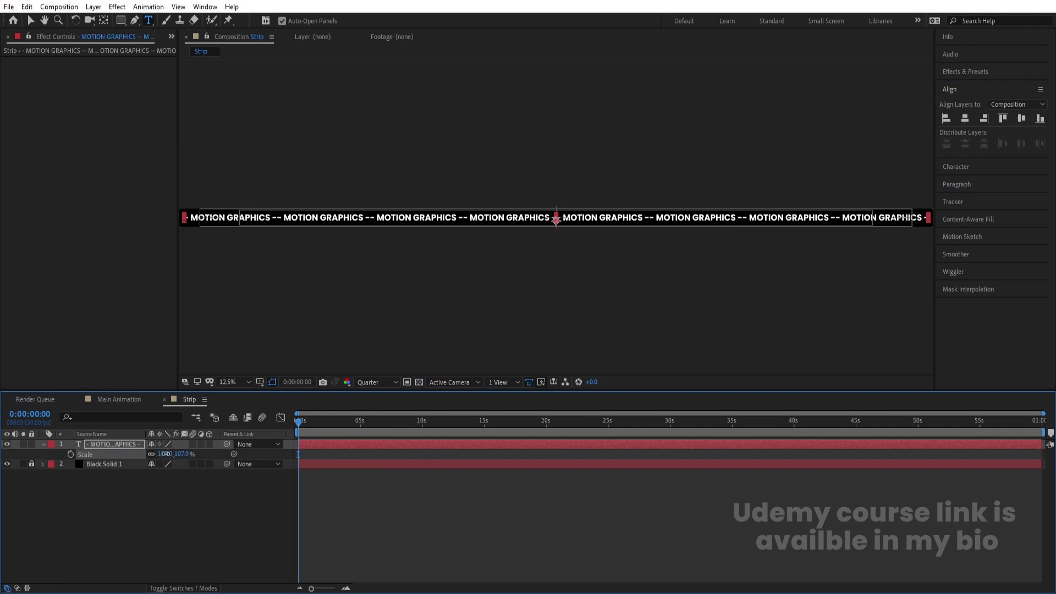
click(204, 506)
Reveal the text layer's Position property and duplicate the layer
click(104, 444)
key(p)
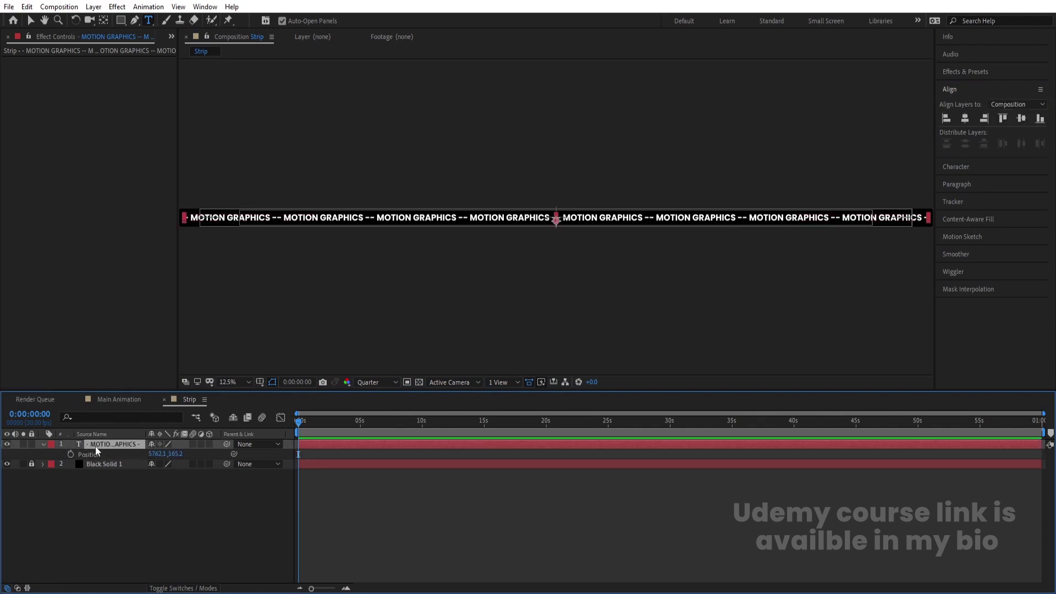
key(ctrl+d)
Keyframe the original text layer's horizontal Position at 0 s and at 16 s, moving the text past the strip's right end to about 17058
click(113, 456)
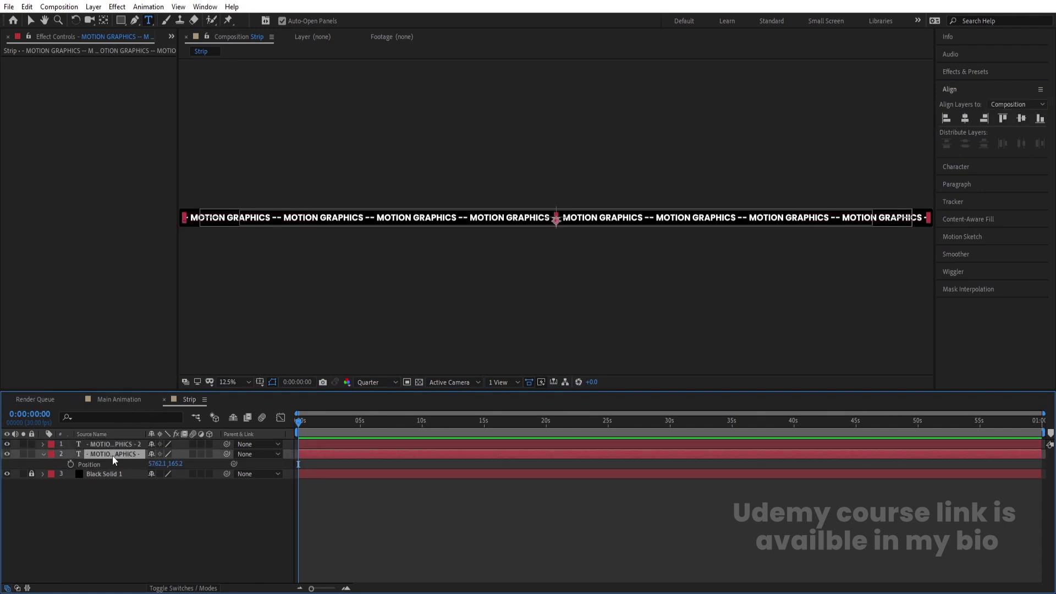
click(70, 464)
key(equal)
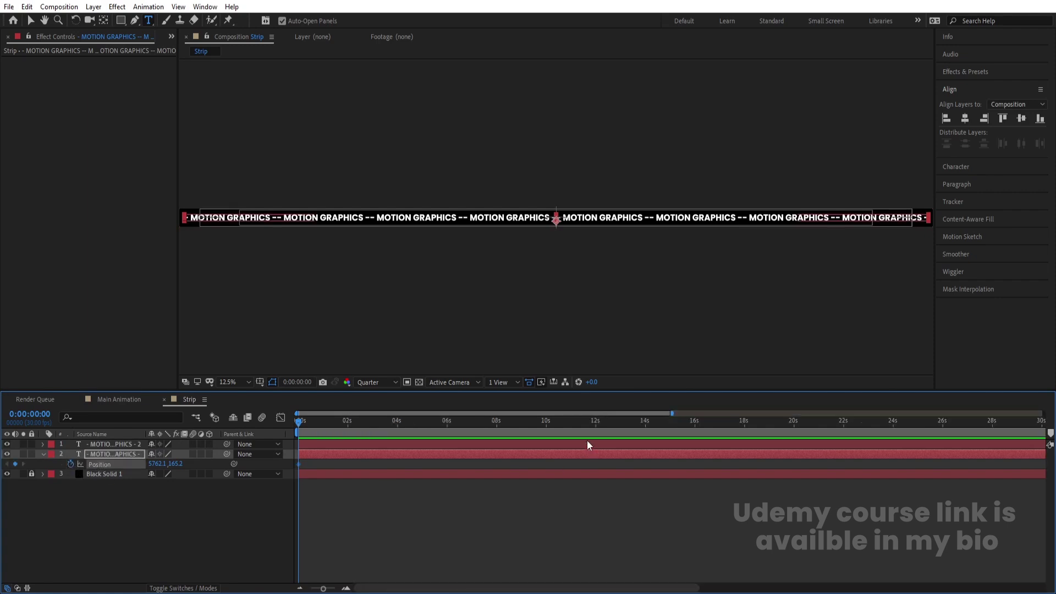
click(695, 425)
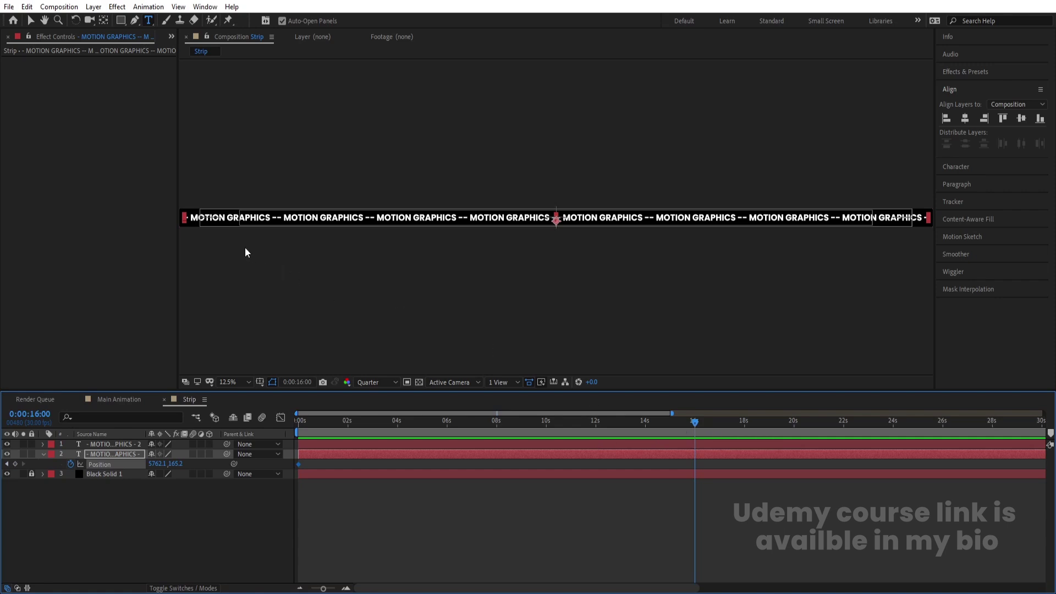
key(v)
drag(209, 221, 966, 214)
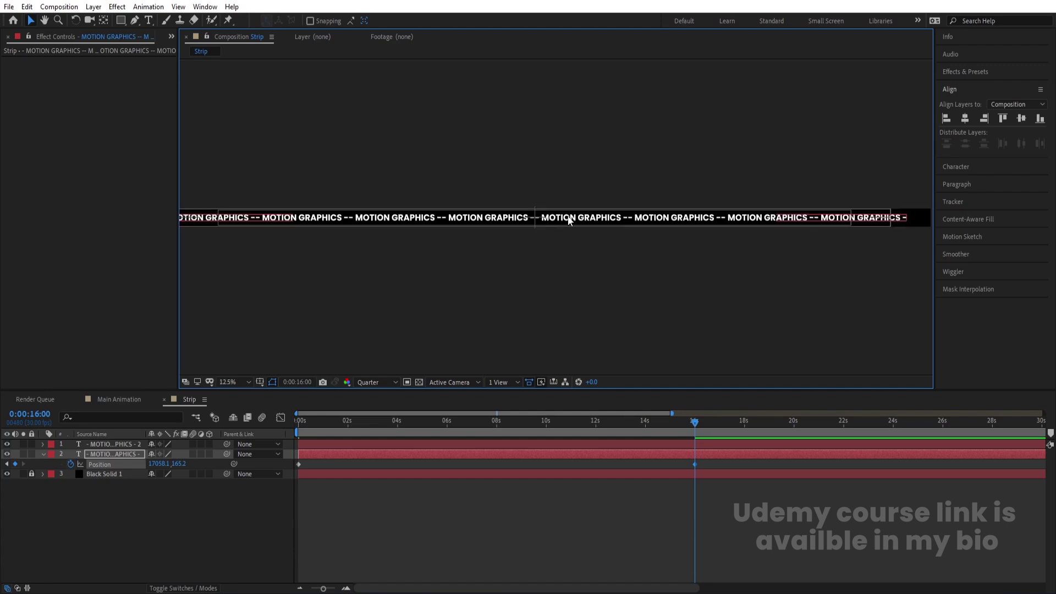
Preview the text layer's movement along the strip from the start of the composition
drag(380, 422, 249, 424)
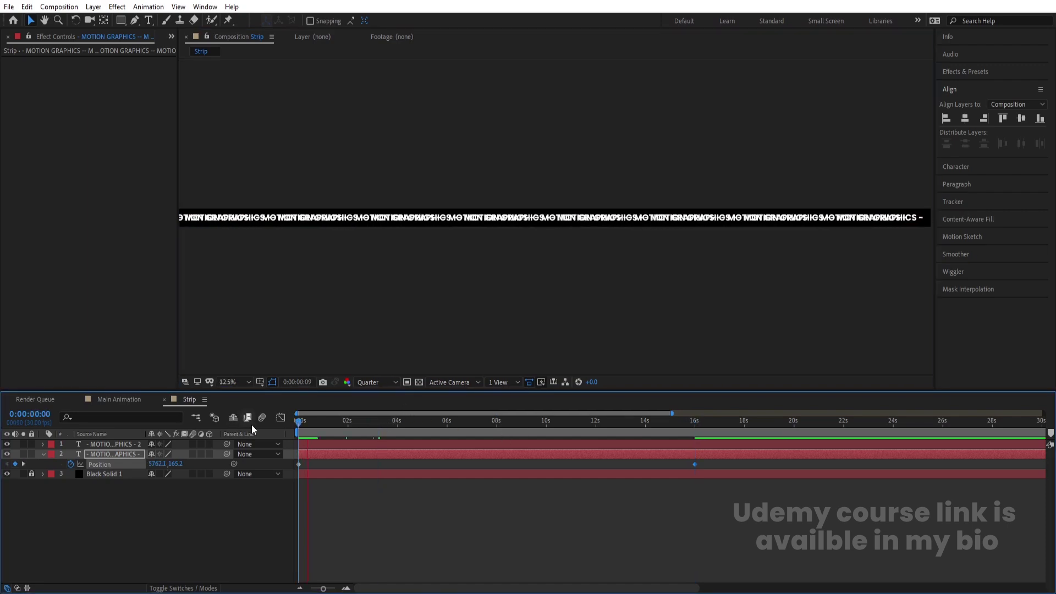
key(space)
drag(758, 502, 175, 378)
click(214, 513)
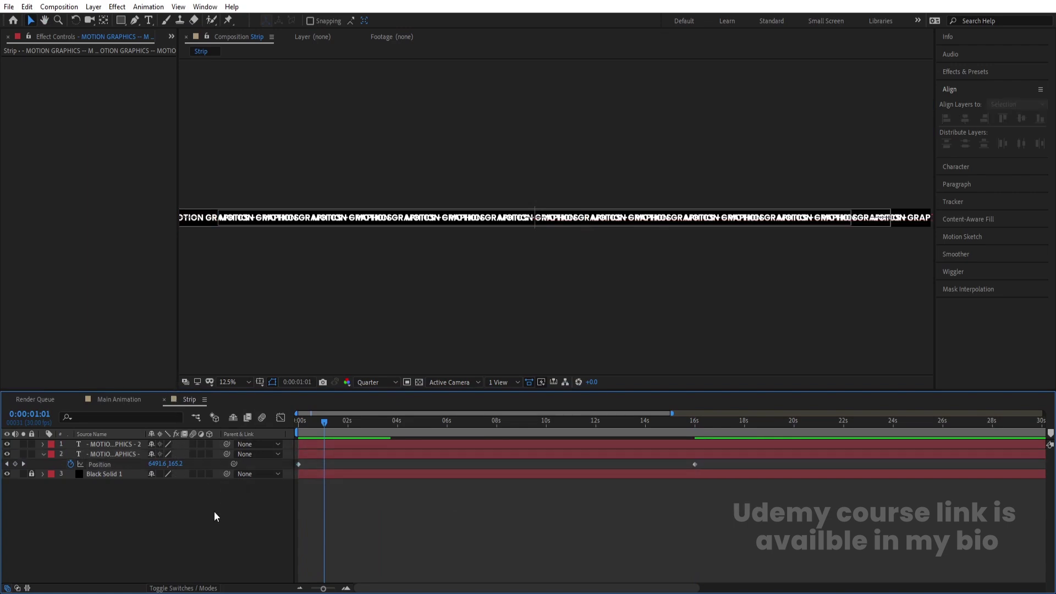
At the 16 s Position keyframe, parent the duplicate text layer to the original text layer
click(699, 427)
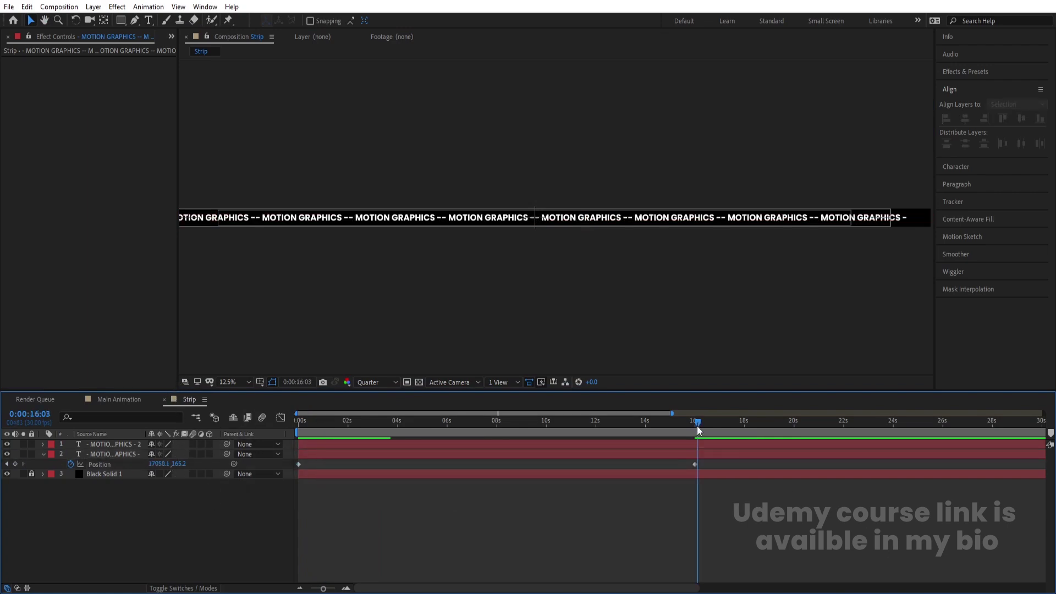
key(End)
key(j)
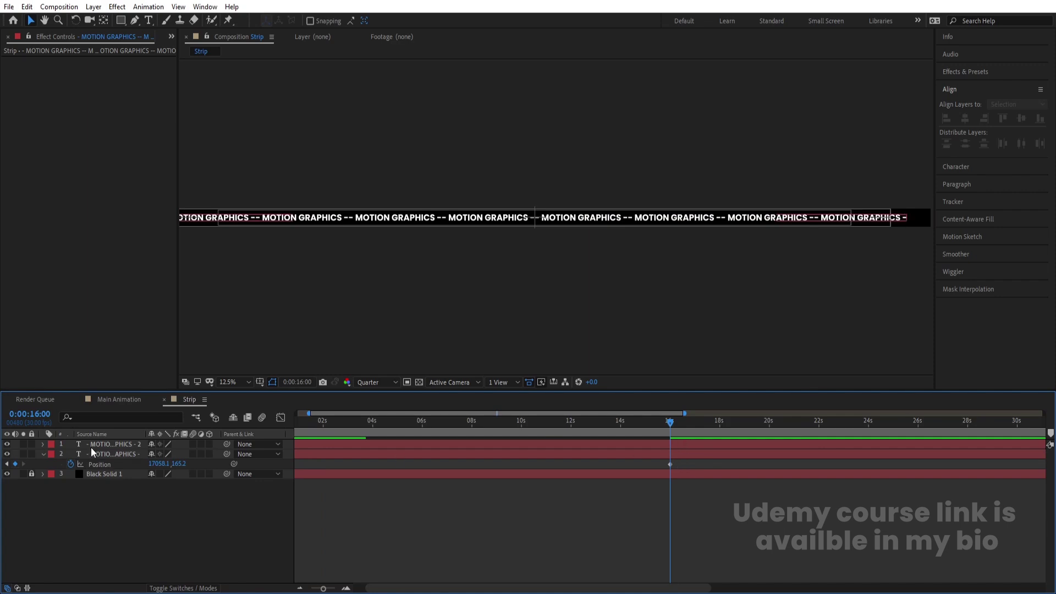
click(91, 447)
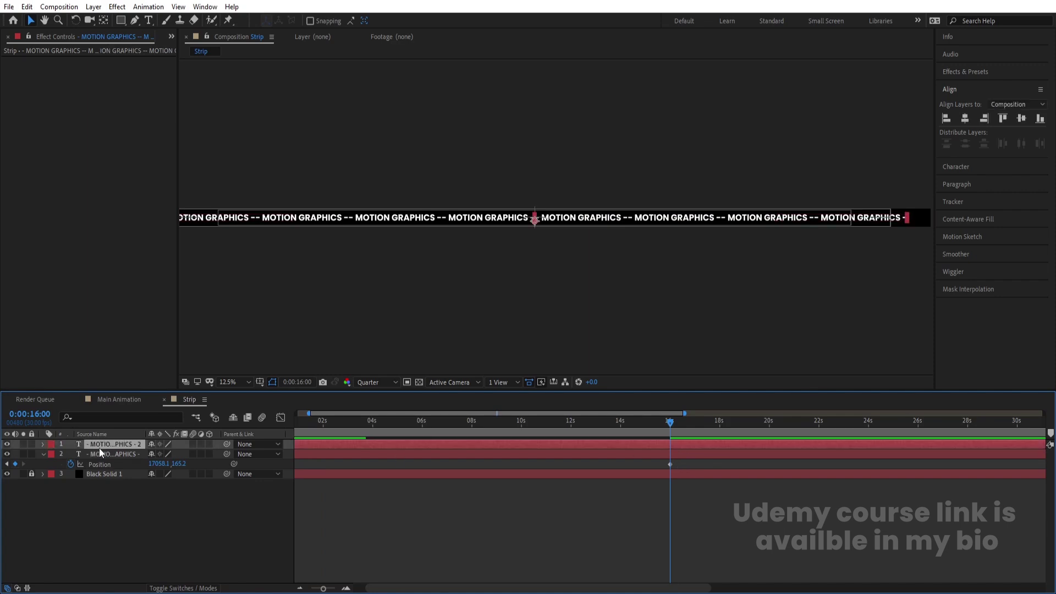
drag(195, 450, 114, 452)
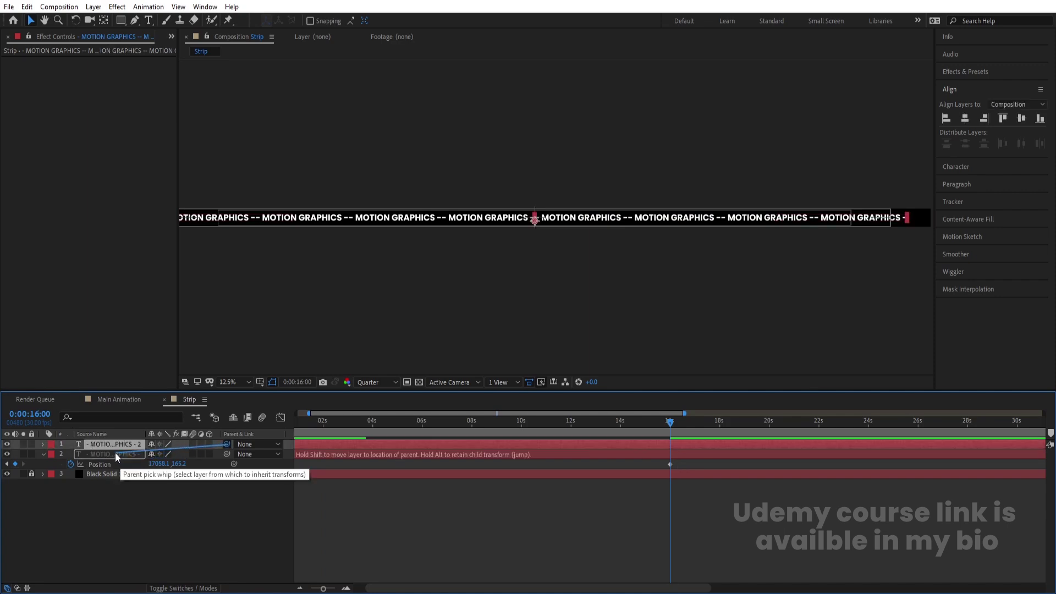
click(94, 494)
Add a loopOut() expression to the original text layer's Position and preview the scroll from the start
alt+click(71, 464)
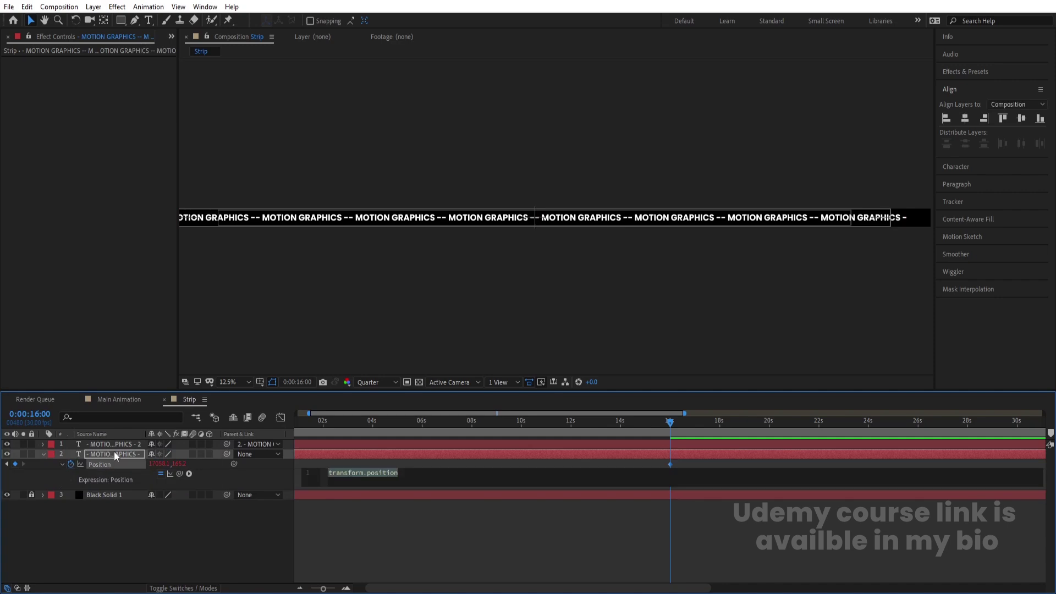
text(loop)
key(Down)
key(Down)
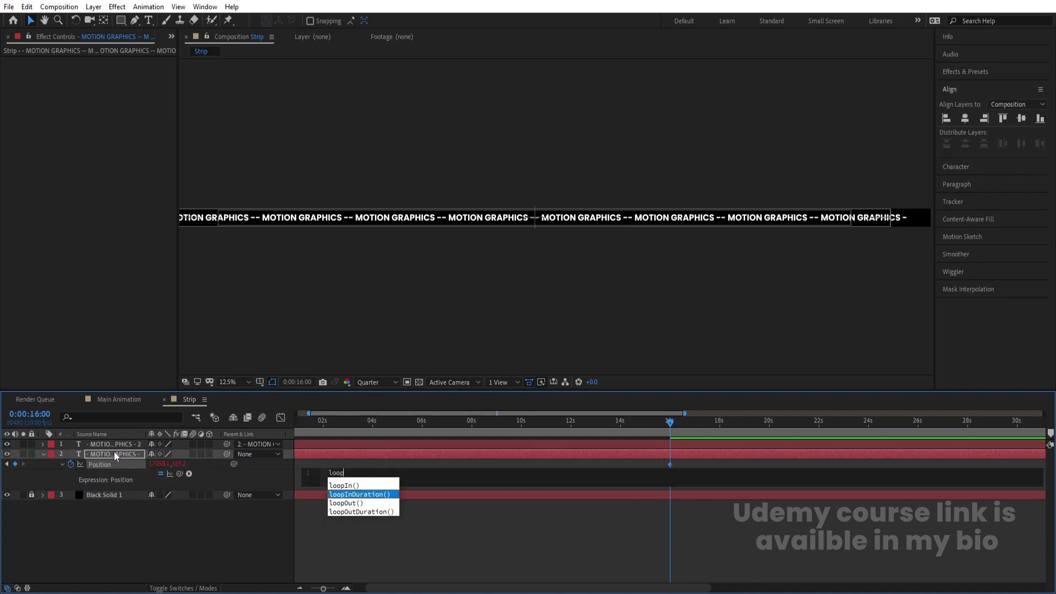
key(Return)
click(229, 526)
key(space)
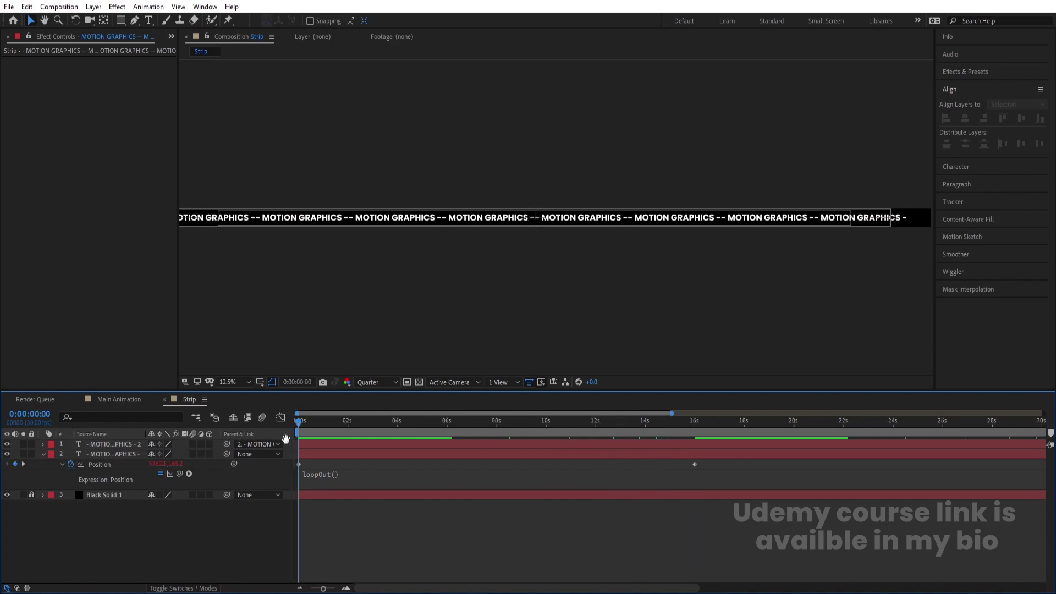
Collapse the text layer's properties, add an adjustment layer on top, and apply a Tint effect with its black and white colors swapped
key(u)
right_click(91, 536)
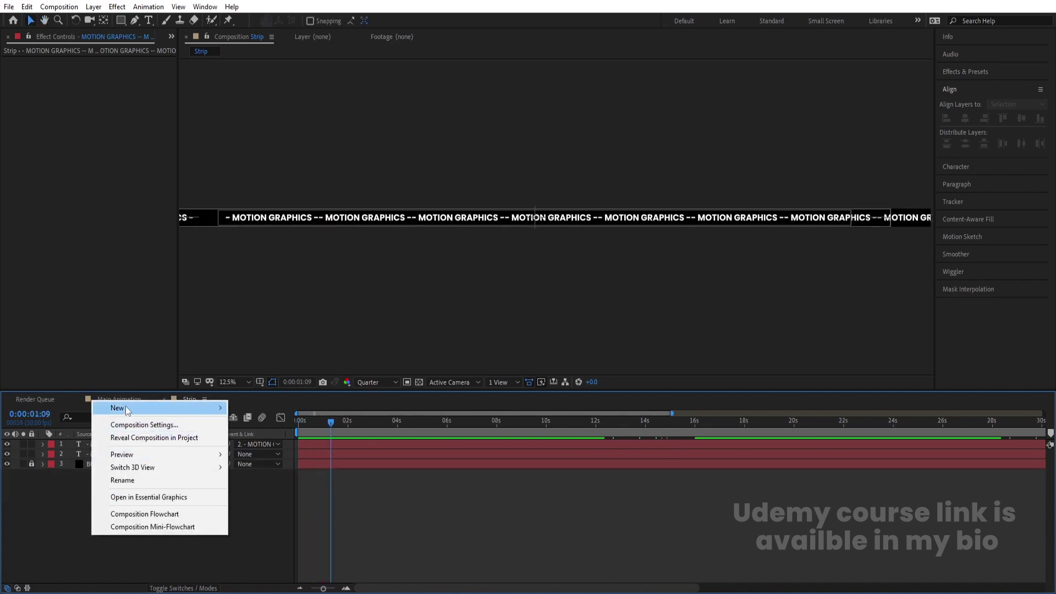
mouse_move(127, 409)
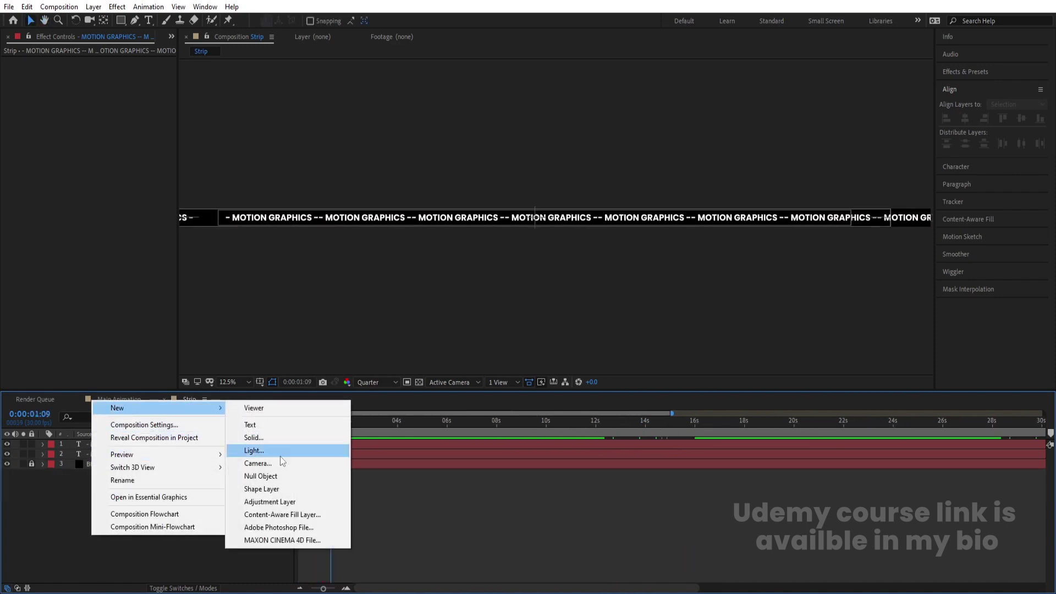
click(266, 503)
click(983, 77)
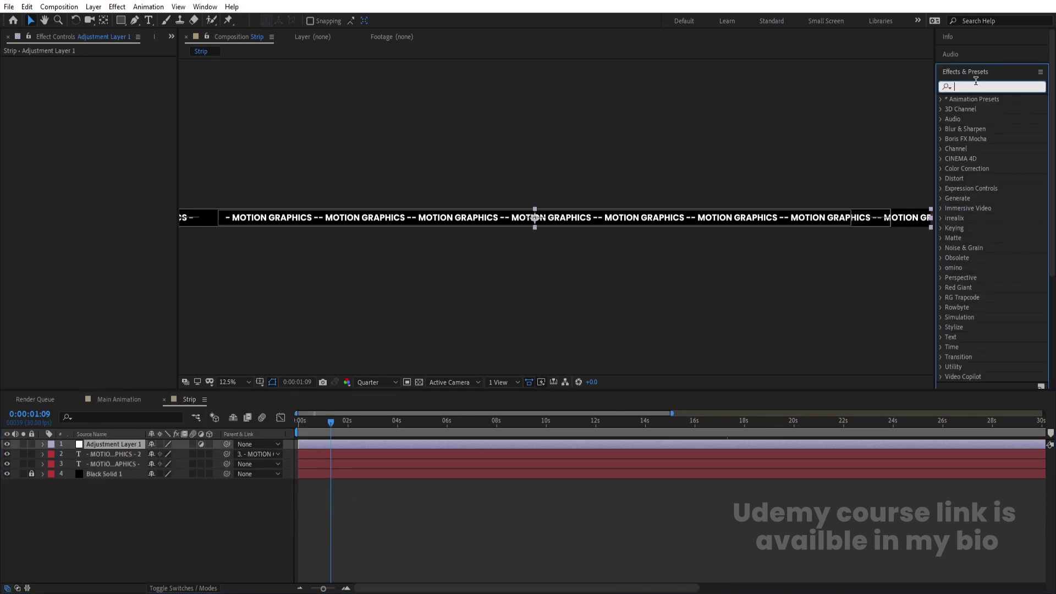
text(tint)
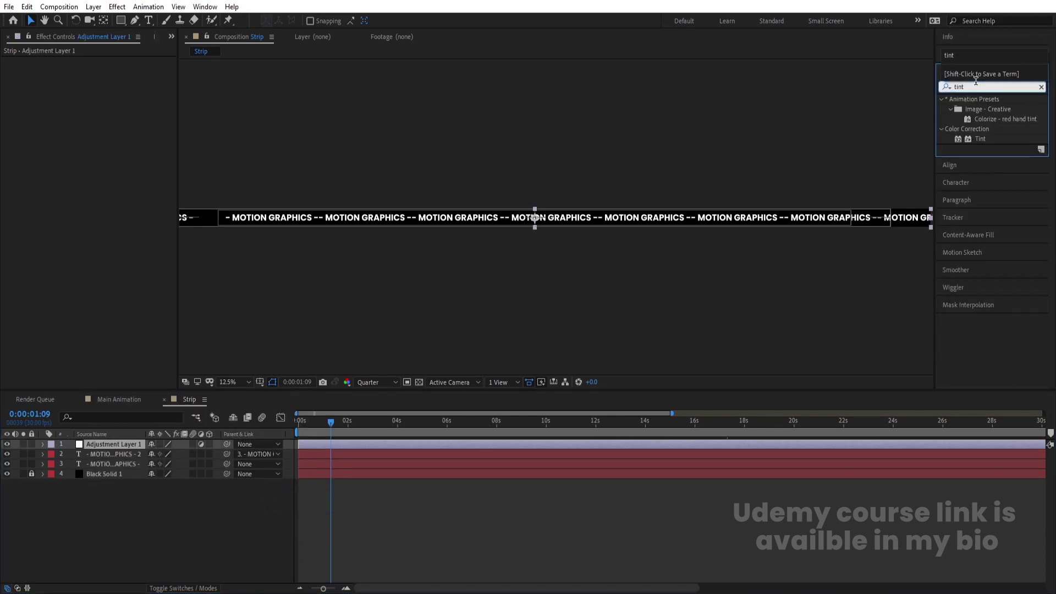
double_click(980, 140)
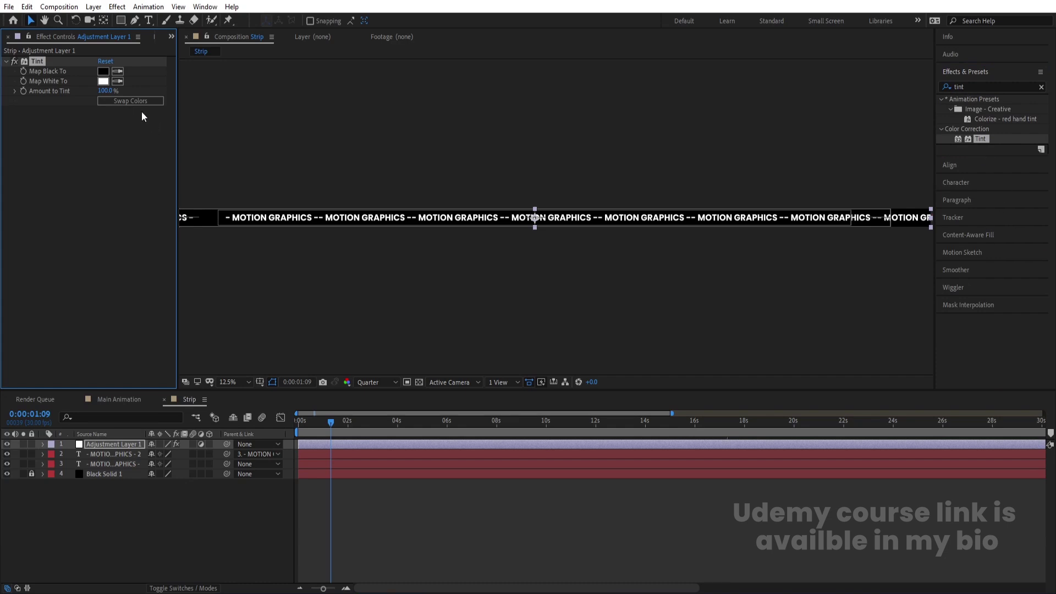
click(141, 103)
Keyframe the adjustment layer's Scale at 100% at 0 s, and at 2 s unlink its dimensions and set the vertical scale to 0%
drag(320, 421, 298, 423)
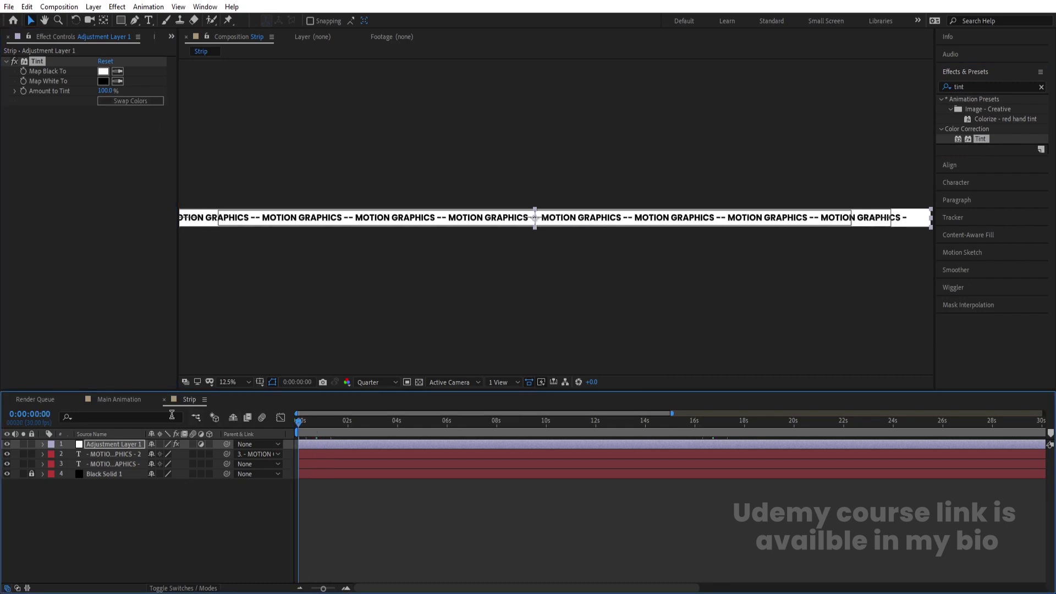
key(s)
click(71, 454)
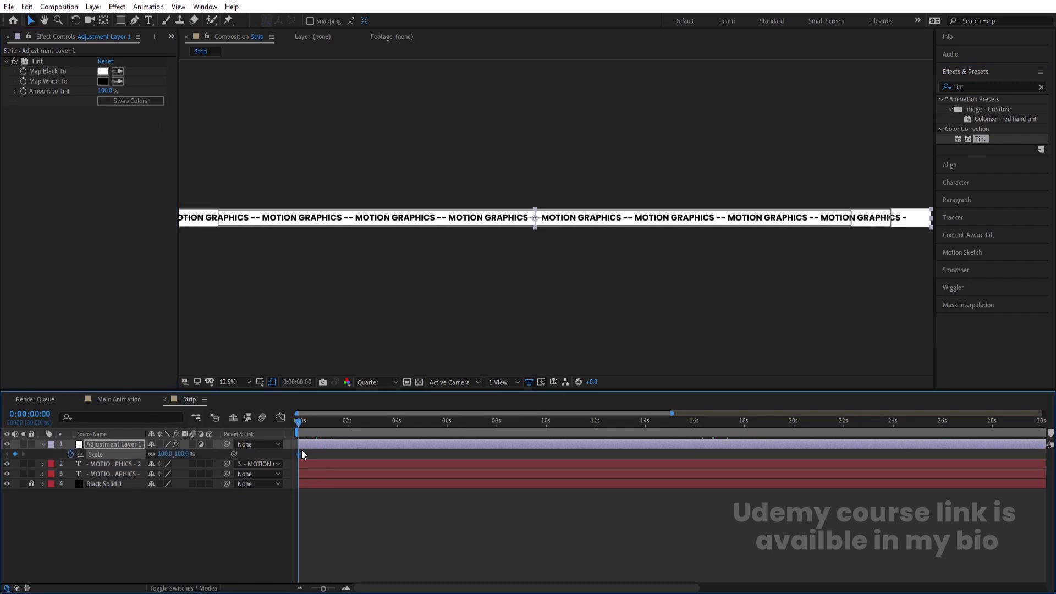
key(equal)
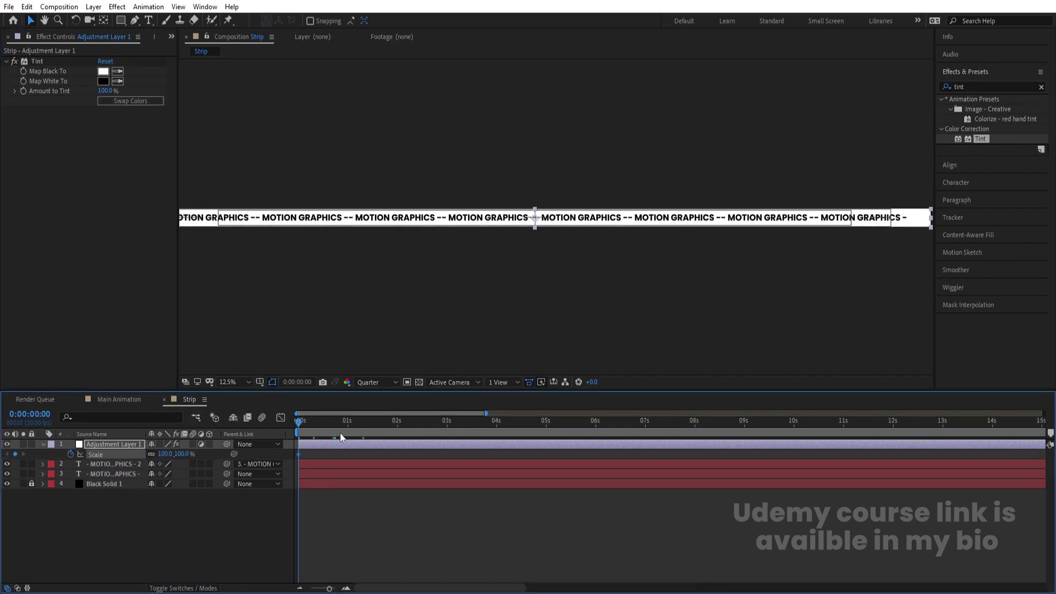
click(398, 424)
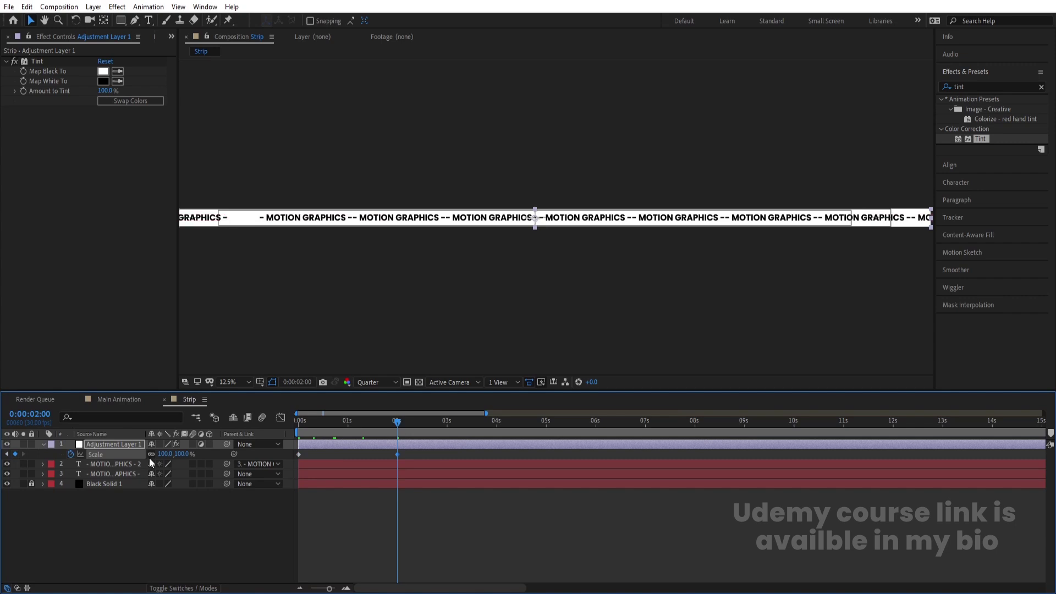
click(177, 493)
click(182, 454)
text(0)
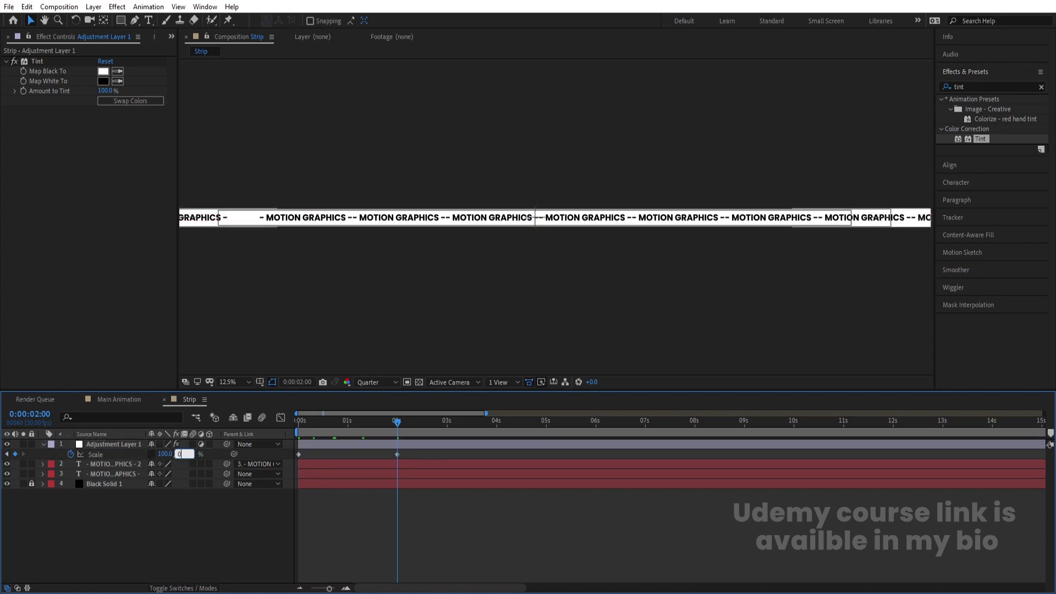
key(Return)
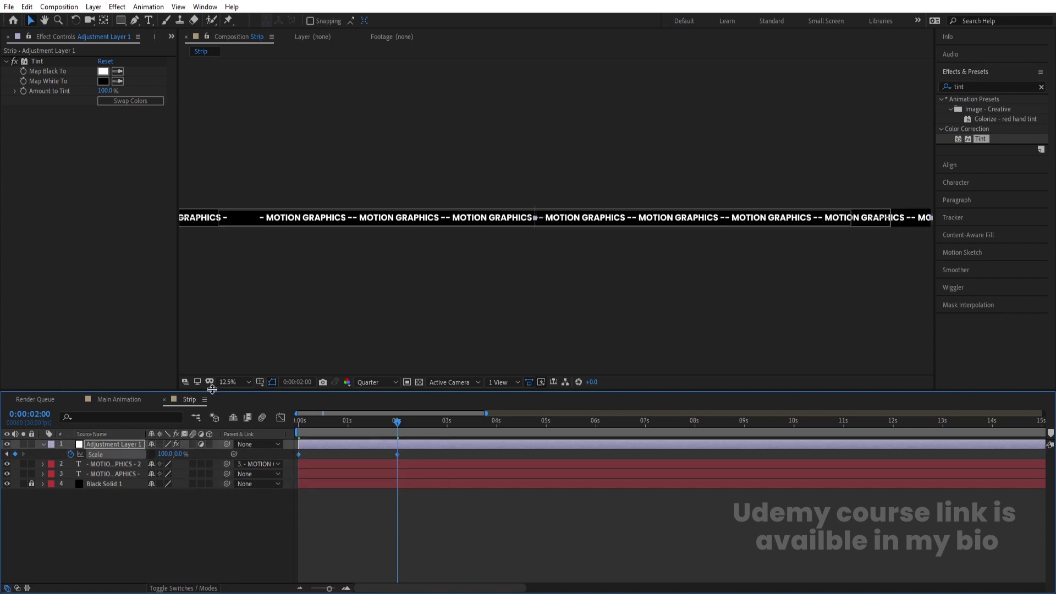
Ease both Scale keyframes of the adjustment layer and preview the animation from the start
key(Home)
key(space)
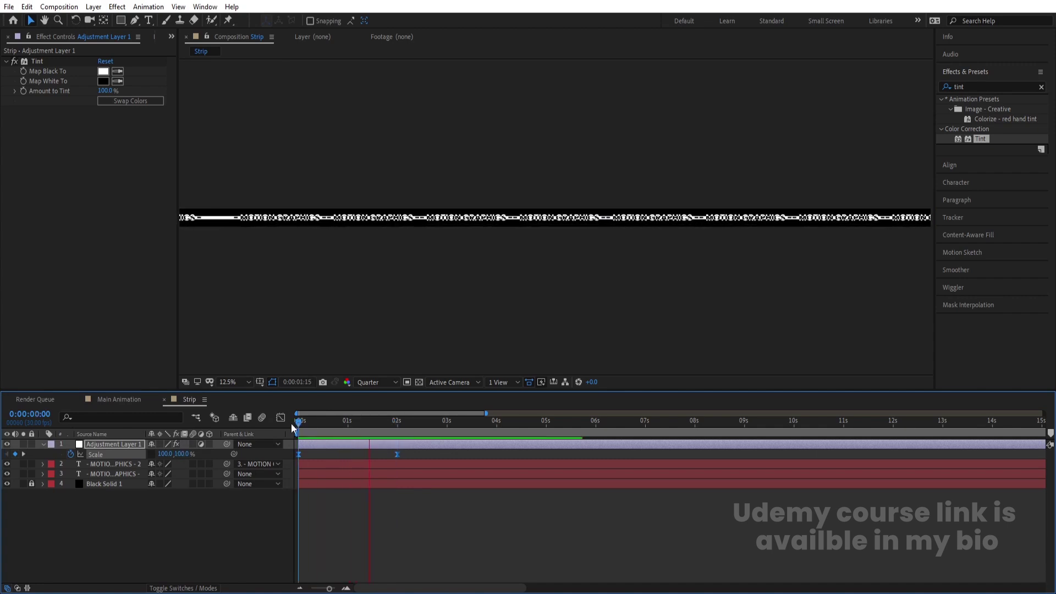
click(372, 462)
key(space)
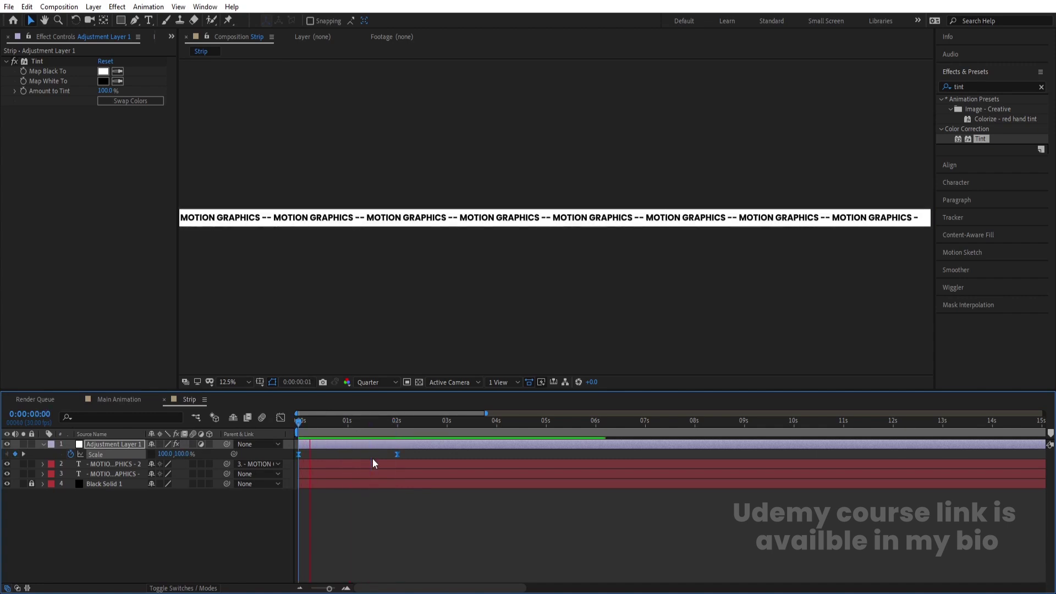
key(space)
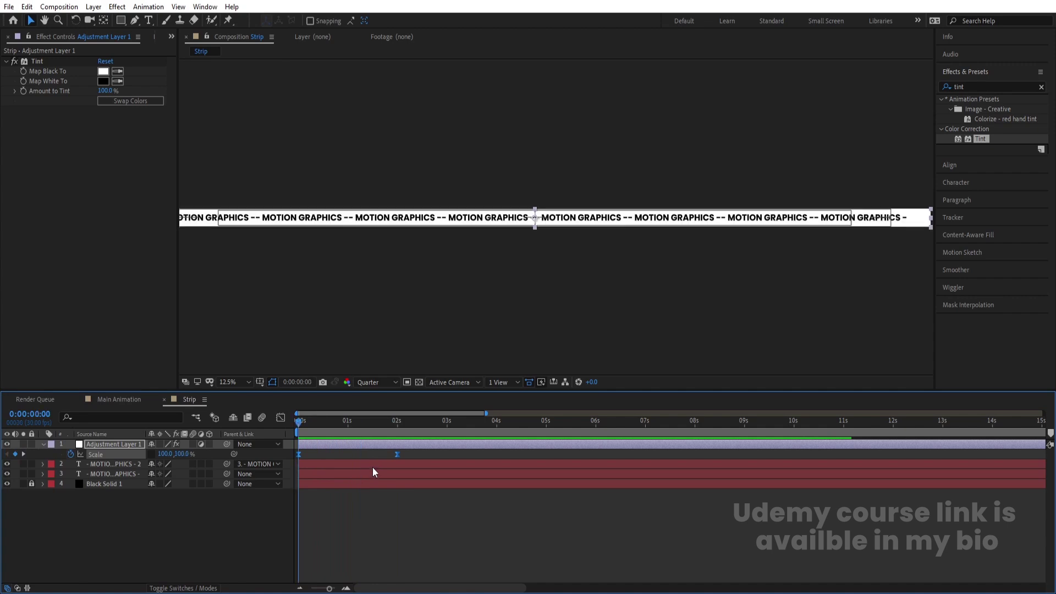
Time-reverse the adjustment layer's two Scale keyframes and preview the result
drag(434, 528, 275, 440)
right_click(397, 454)
mouse_move(422, 449)
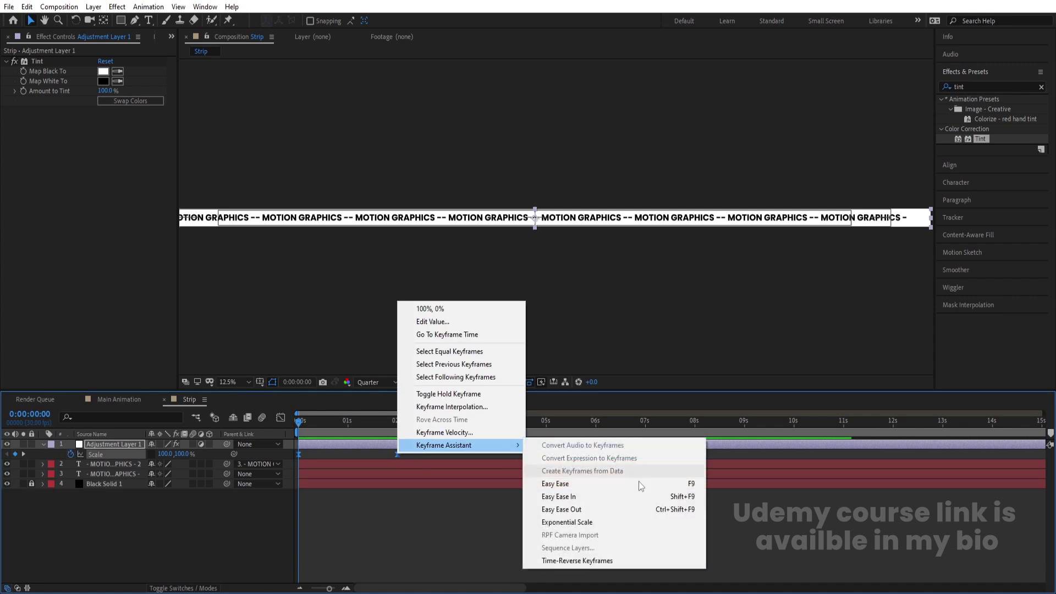
click(608, 561)
key(space)
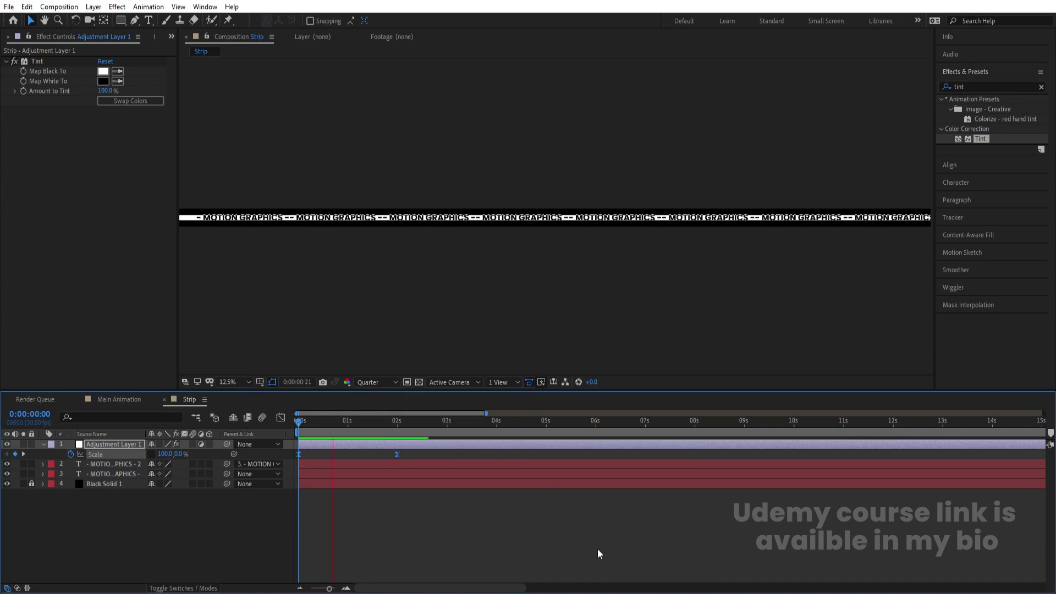
click(463, 519)
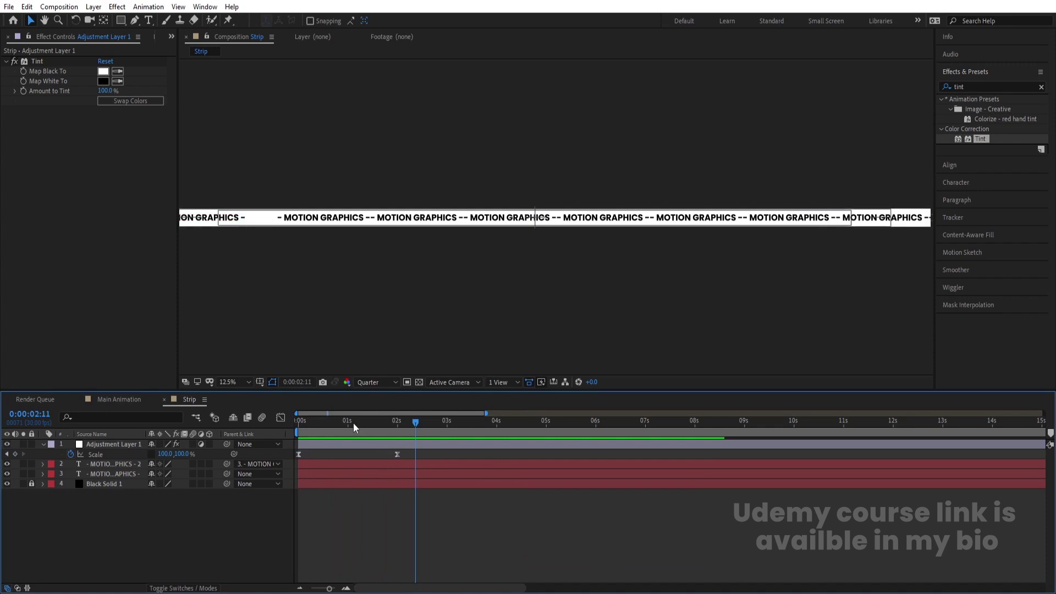
Duplicate the adjustment layer, reveal its keyframes, and shift the duplicate to start at 2 s
key(Home)
click(99, 444)
key(ctrl+d)
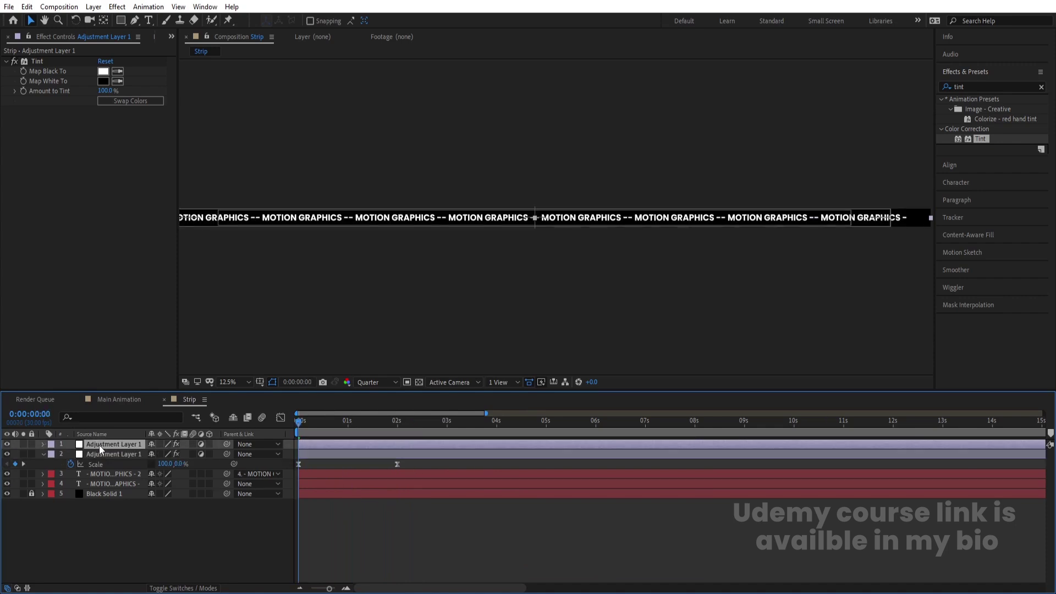
key(u)
key(k)
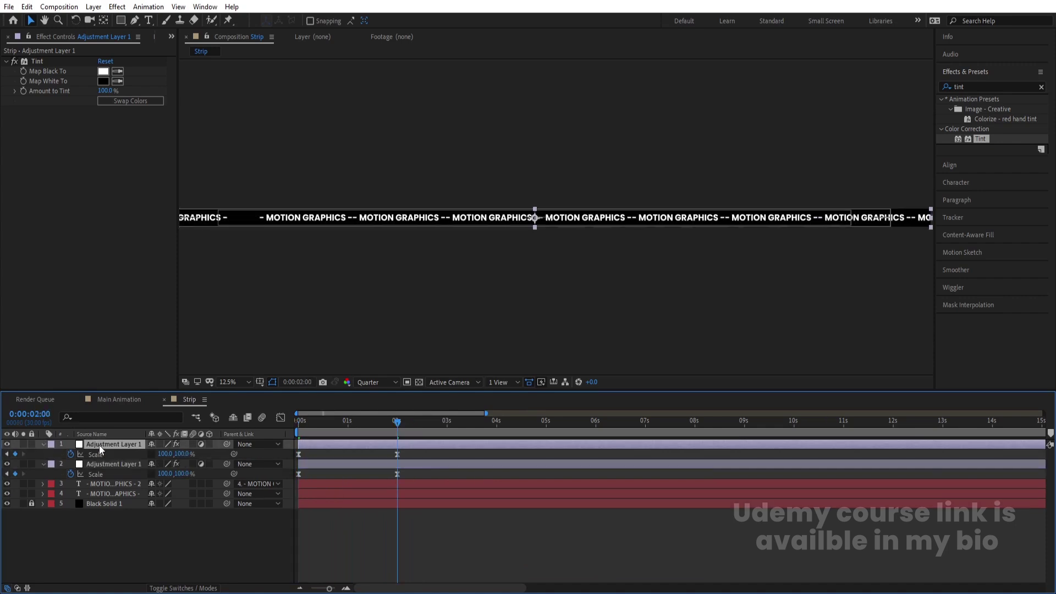
key(bracketleft)
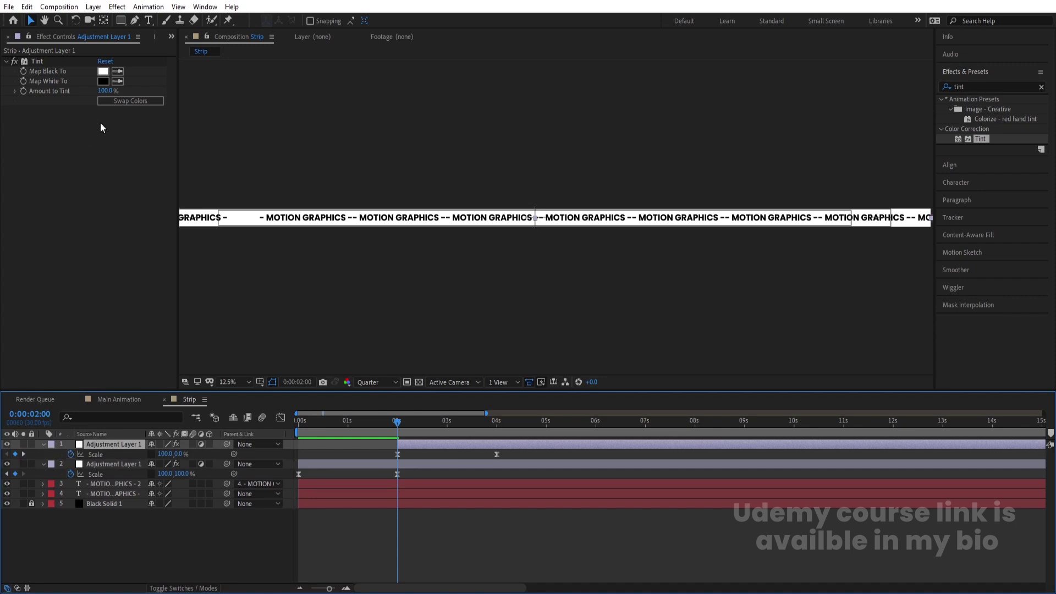
Swap the Tint colors on the duplicated adjustment layer and preview from 2 s
click(123, 101)
key(space)
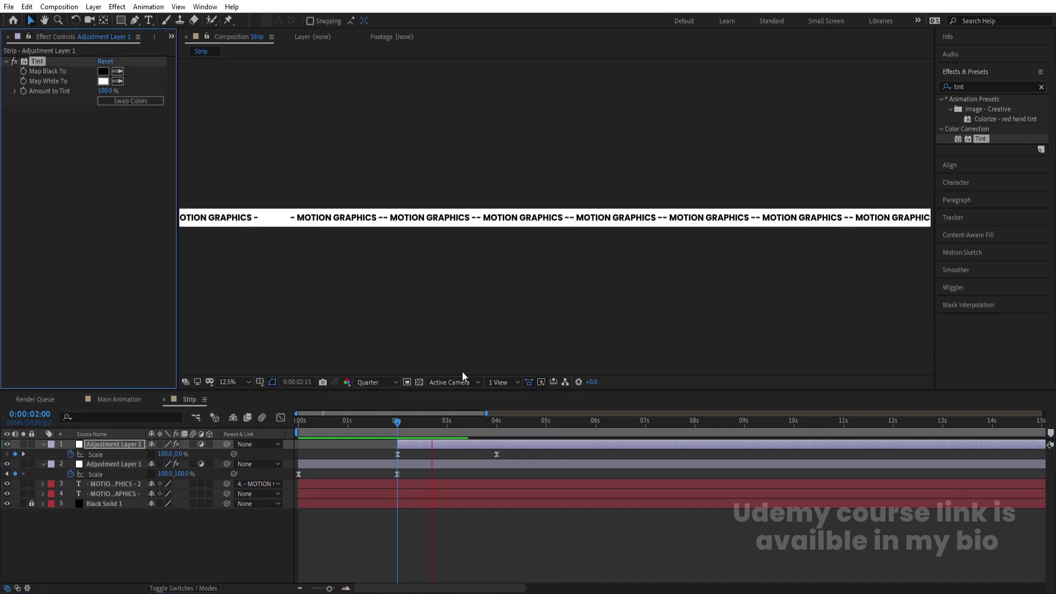
key(space)
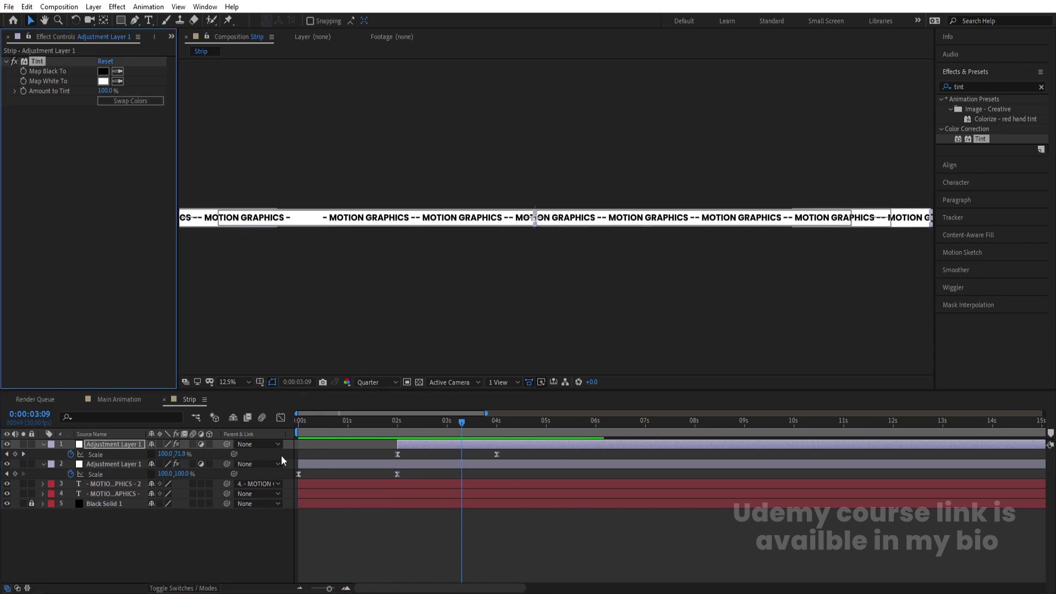
Swap the Tint colors on the duplicated adjustment layer so black maps to white, and preview the strip from the start
click(133, 101)
key(space)
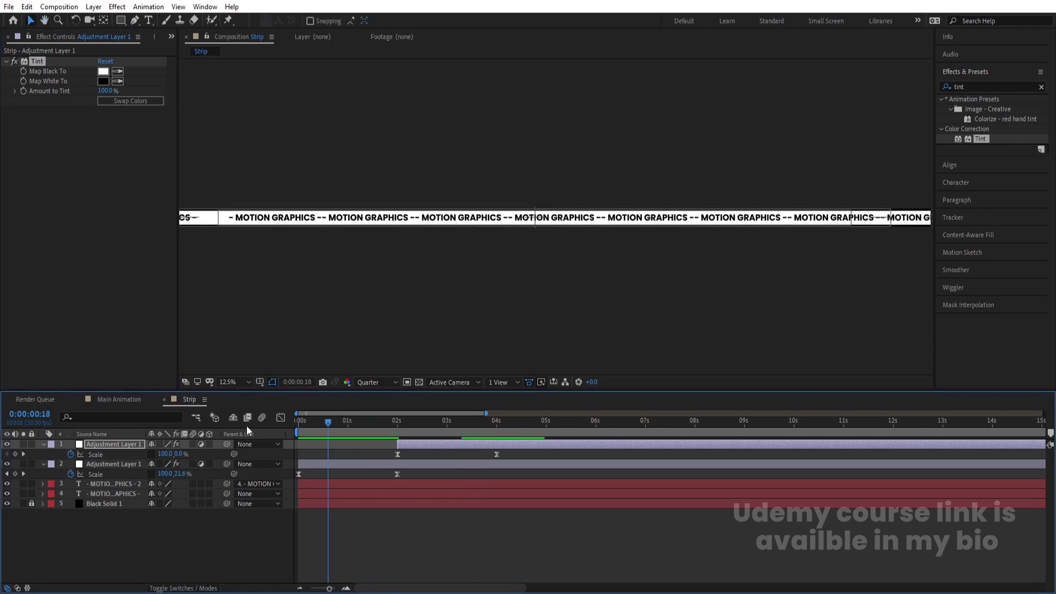
key(space)
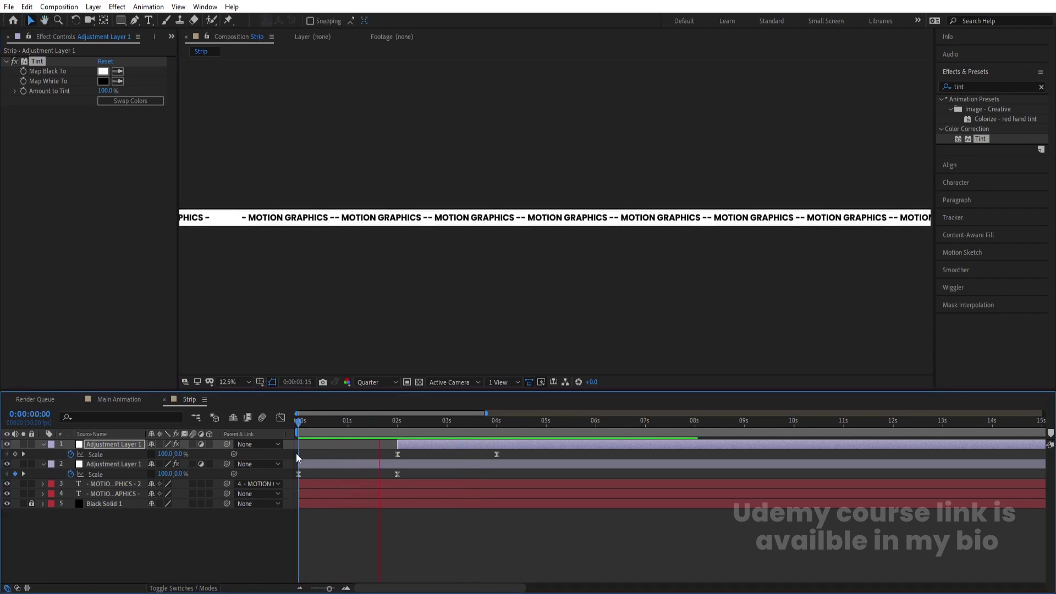
key(space)
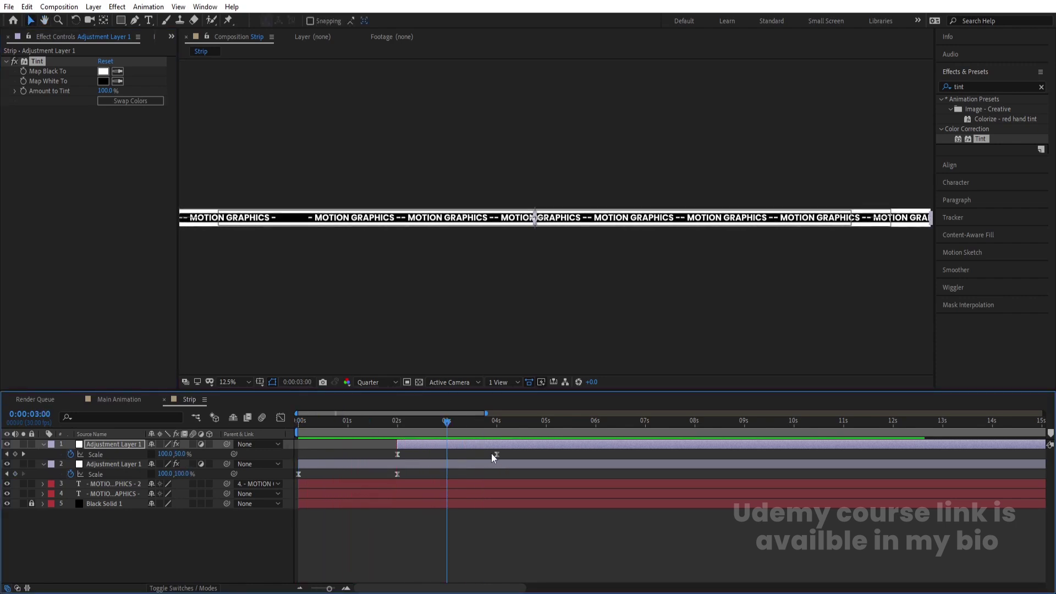
Duplicate the top adjustment layer and shift the copy to start at 4 s
key(k)
key(ctrl+d)
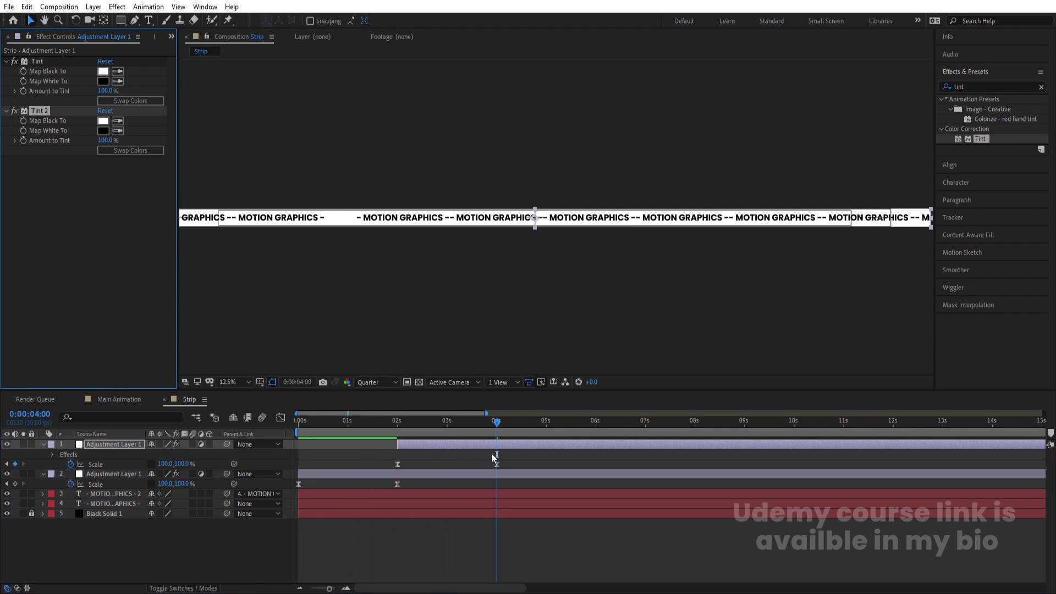
key(Delete)
click(468, 448)
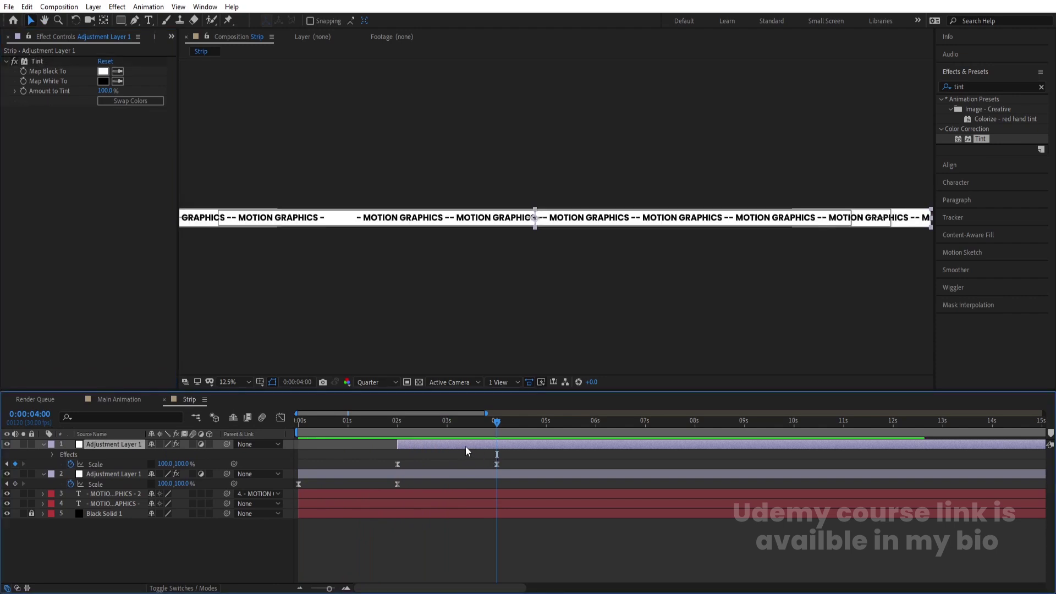
key(ctrl+d)
key(bracketleft)
Duplicate the top adjustment layer twice more, starting the copies at 6 s and 8 s, and reveal the newest copy's keyframes
key(k)
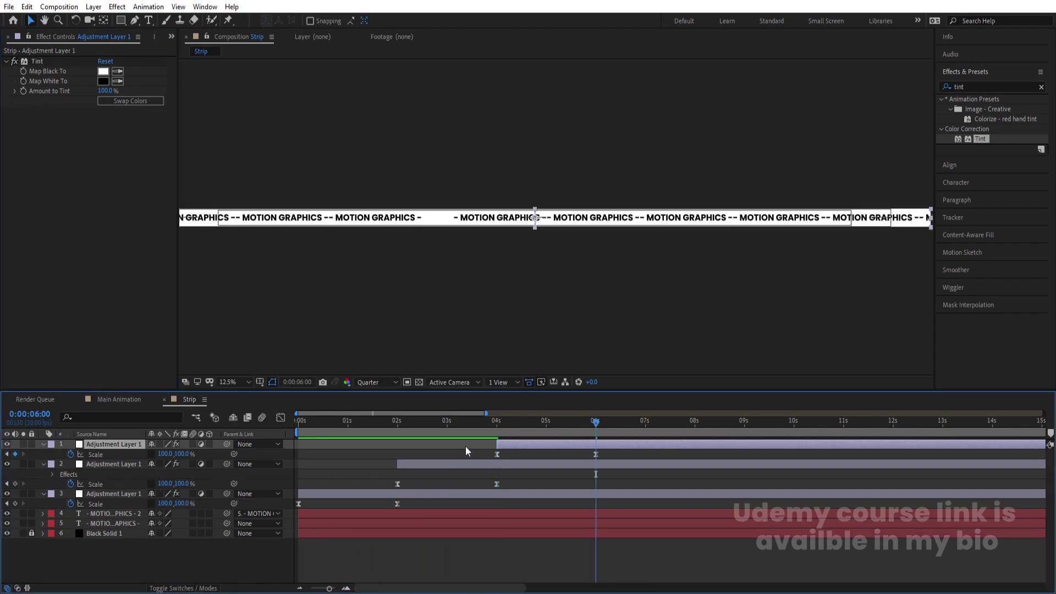
key(ctrl+d)
key(bracketleft)
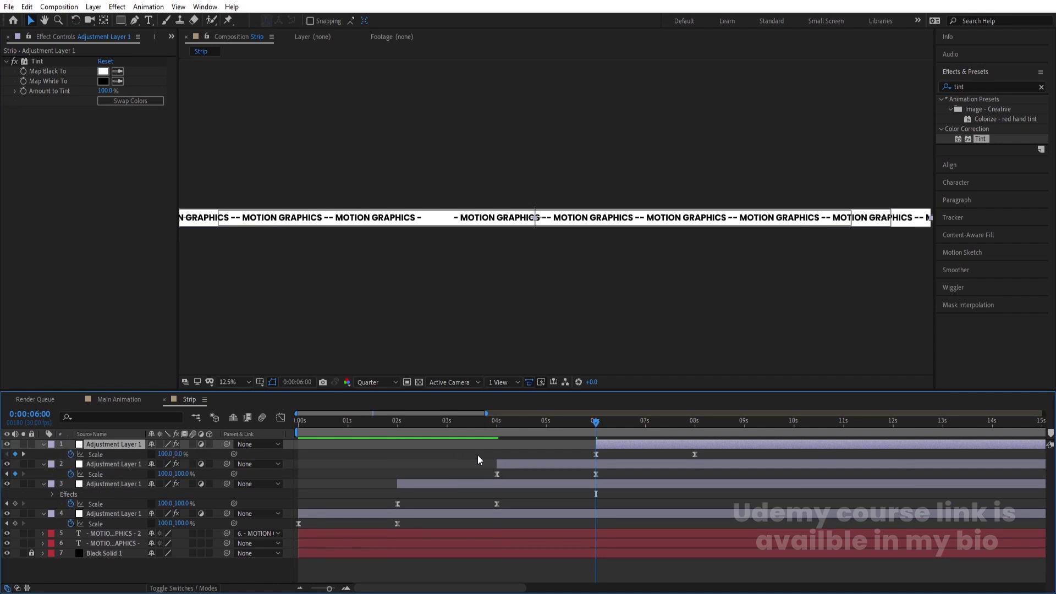
key(ctrl+d)
key(k)
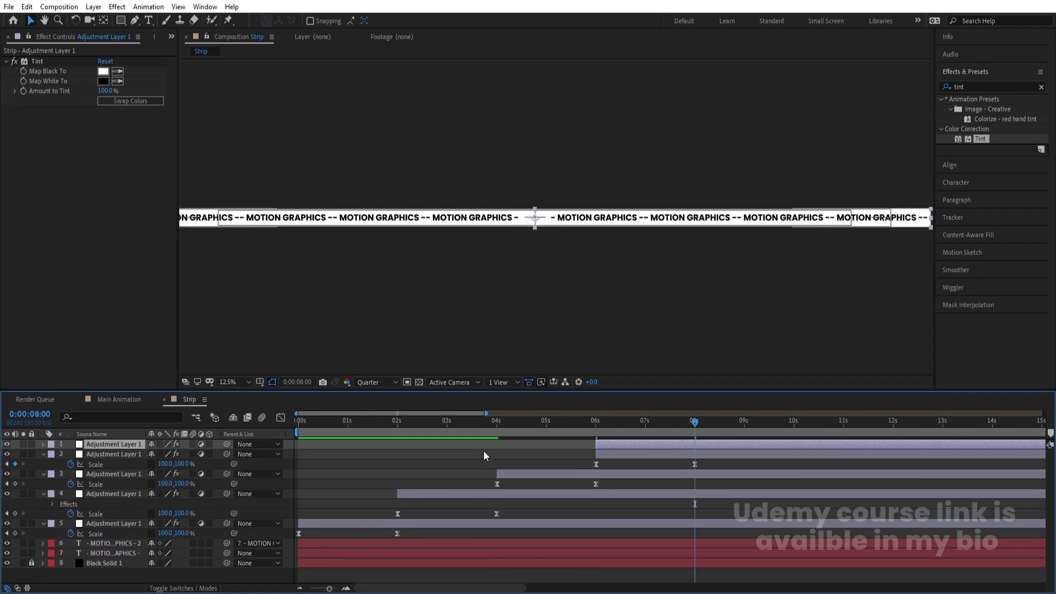
key(bracketleft)
key(minus)
key(u)
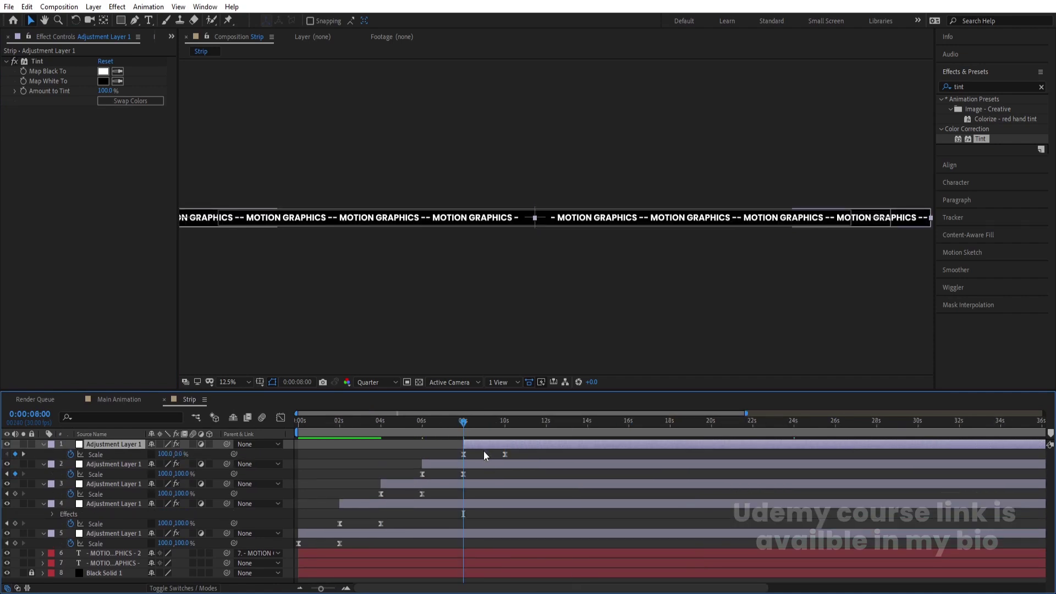
Duplicate all five adjustment layers, group the copies at the top of the layer stack, and shift them to begin at 10 s
key(k)
shift+click(391, 531)
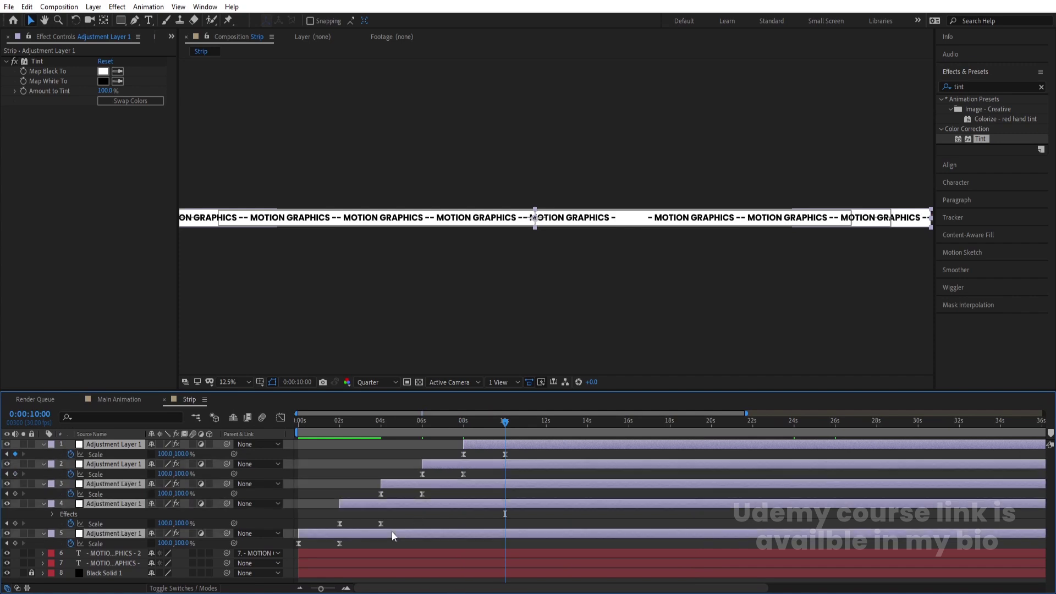
key(ctrl+d)
drag(108, 473, 103, 450)
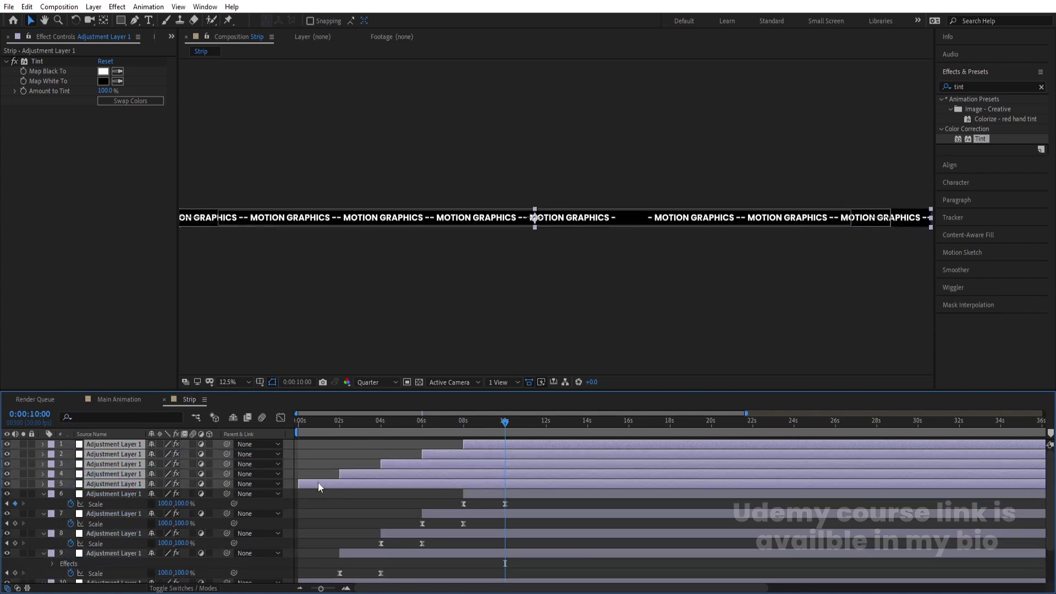
drag(318, 483, 524, 491)
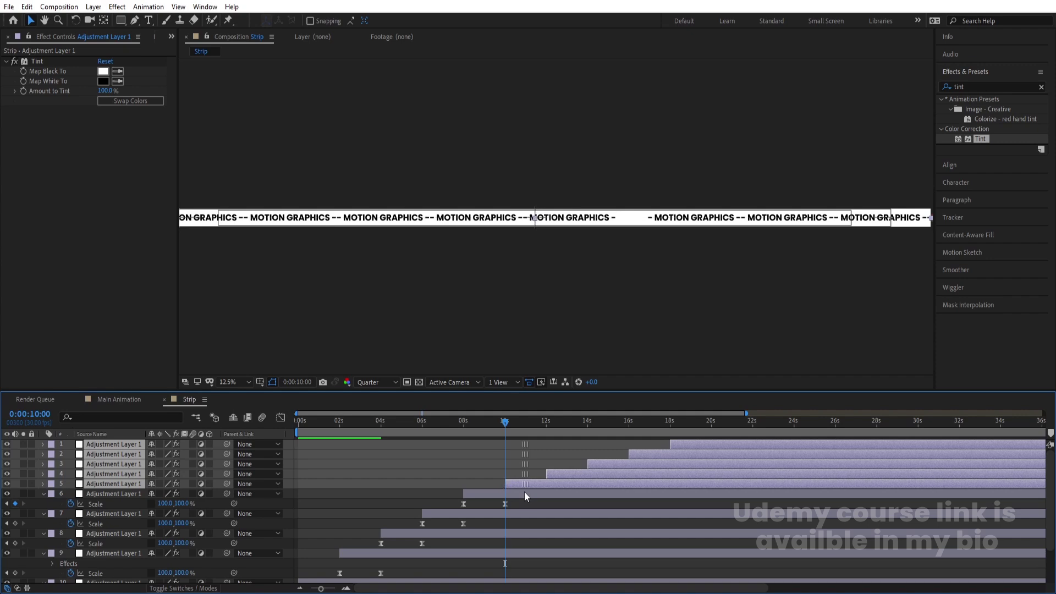
Duplicate the five shifted adjustment layers, group the new copies on top, and move them to begin at about 22 s
key(ctrl+d)
drag(100, 463, 99, 451)
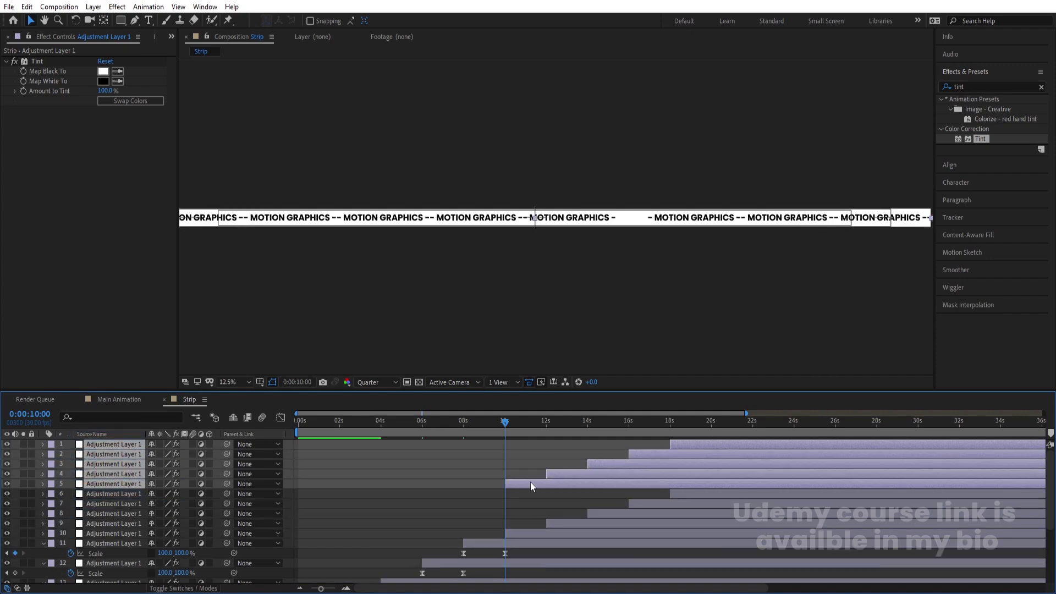
drag(530, 482, 757, 484)
Align the top five adjustment layers to begin at 20 s, where the preceding layer's last Scale keyframe sits
click(708, 492)
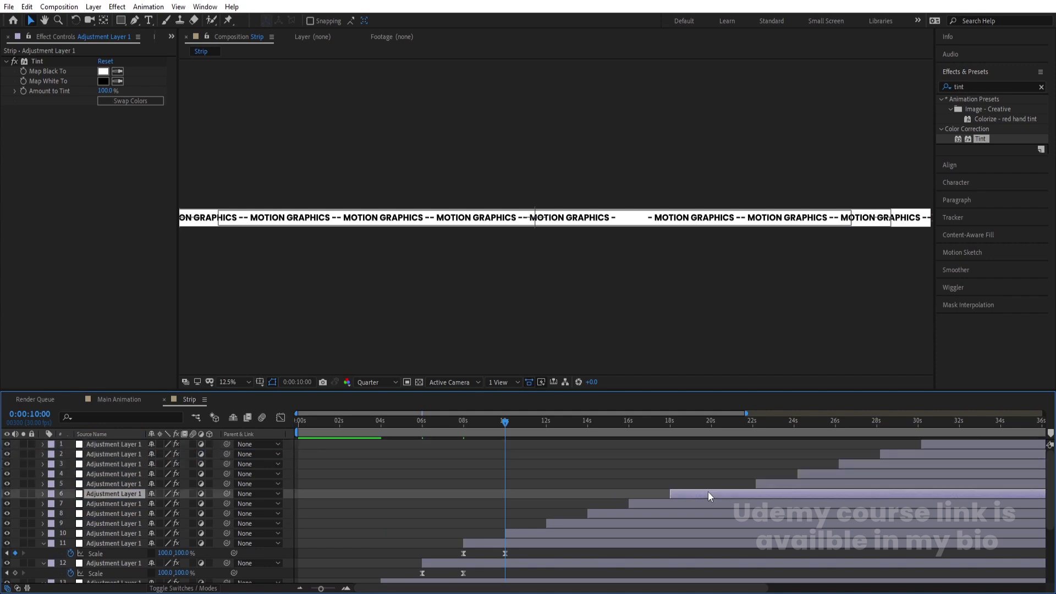
key(s)
click(713, 427)
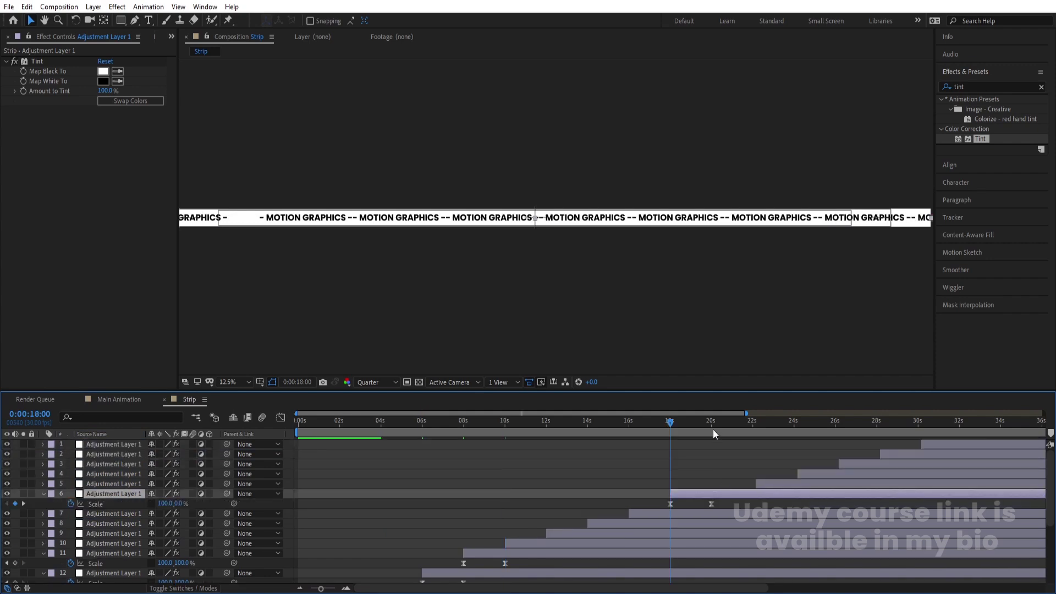
click(769, 484)
shift+click(95, 446)
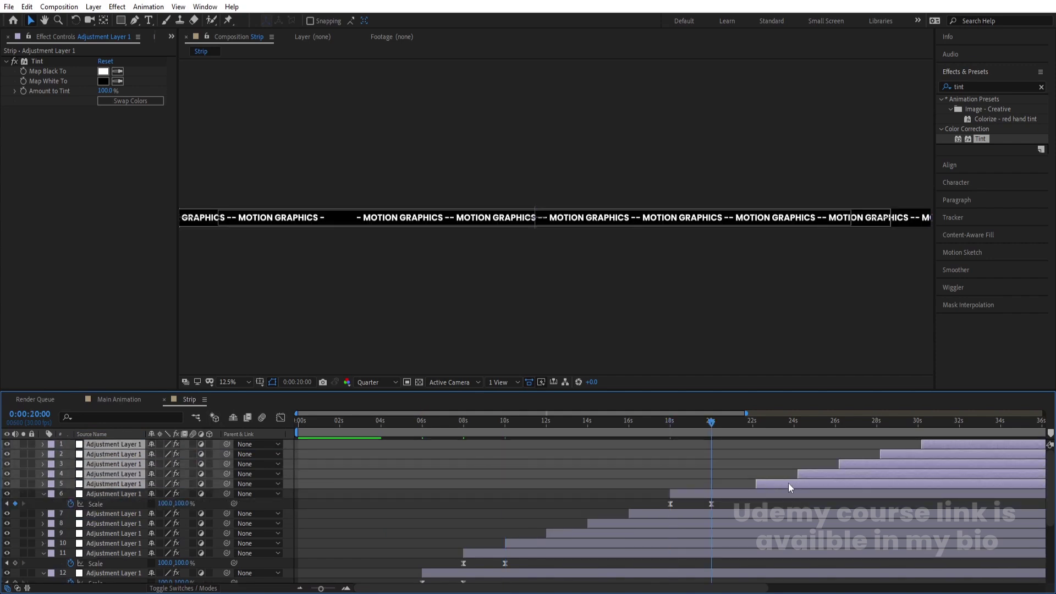
drag(788, 483, 750, 484)
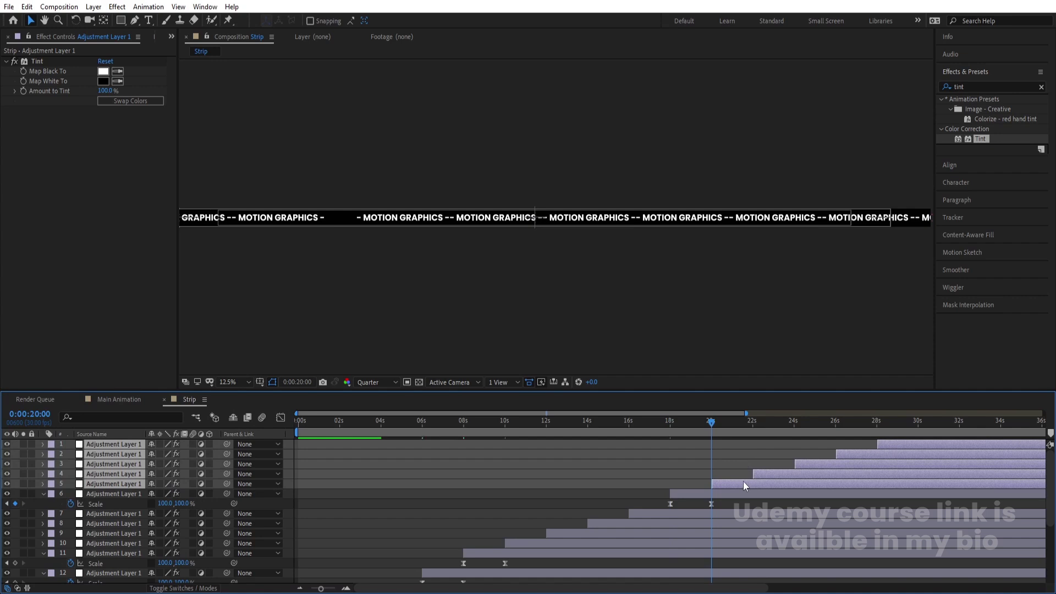
key(equal)
key(equal)
key(equal)
key(minus)
key(minus)
key(minus)
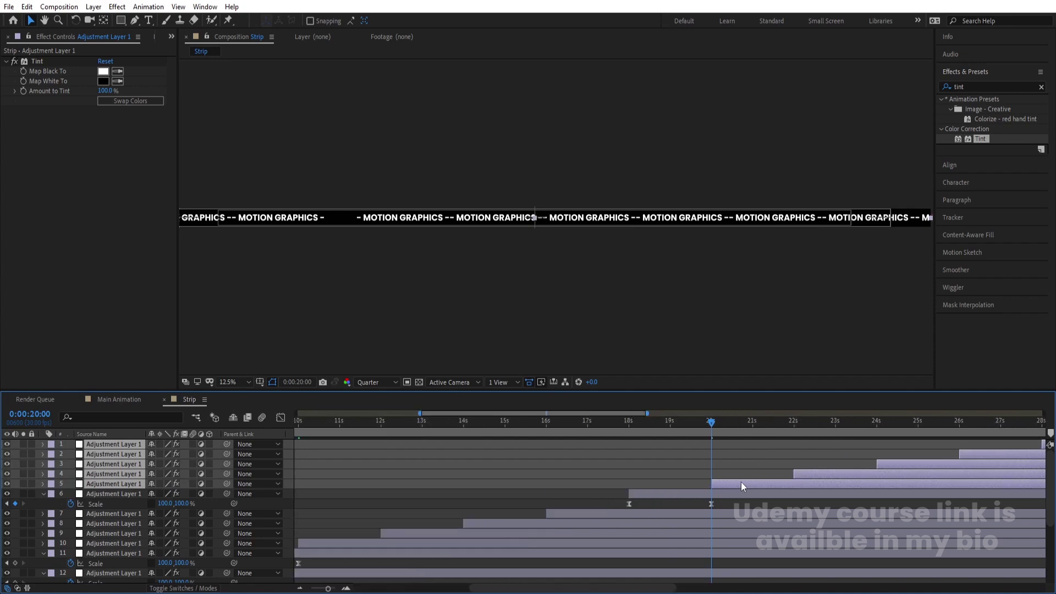
Collapse the properties of all layers in the Strip composition
click(534, 447)
key(ctrl+a)
key(u)
key(u)
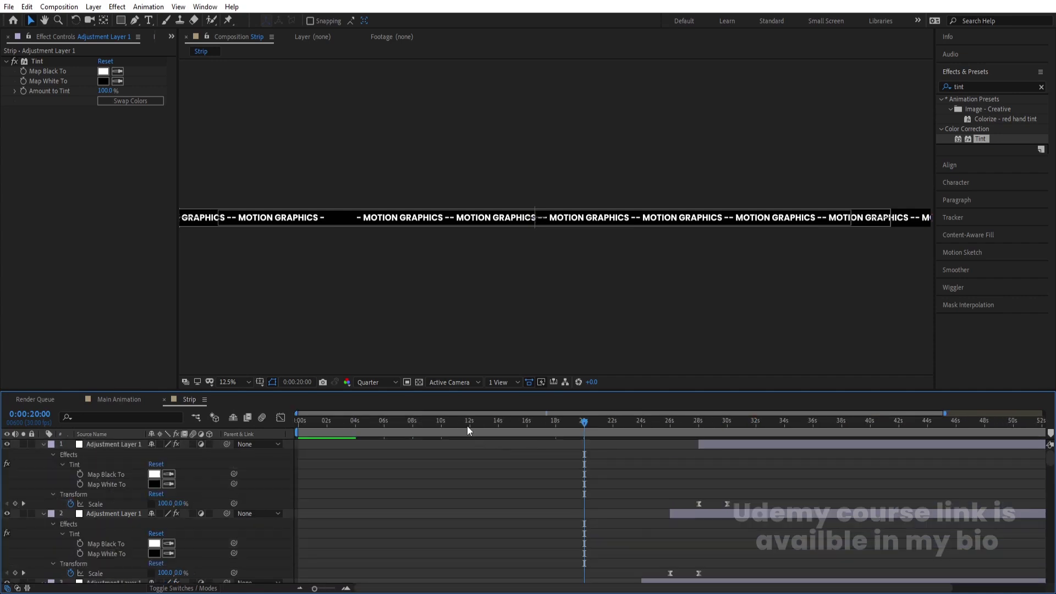
key(u)
Preview the staggered tint transitions from the start and check the frame around 16 s
key(Home)
key(space)
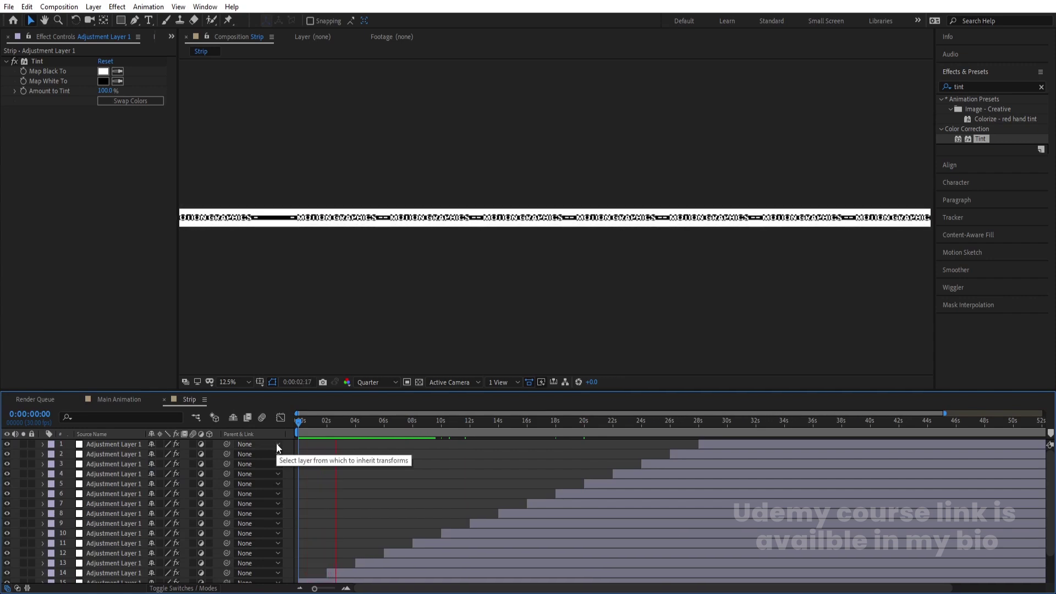
key(space)
scroll(593, 459, down, 2)
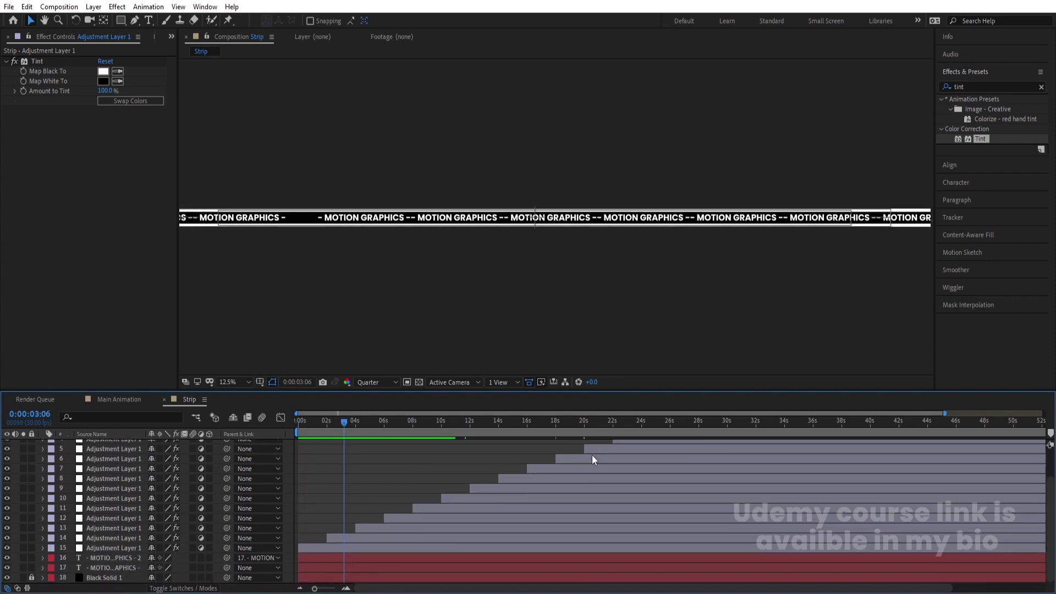
click(526, 422)
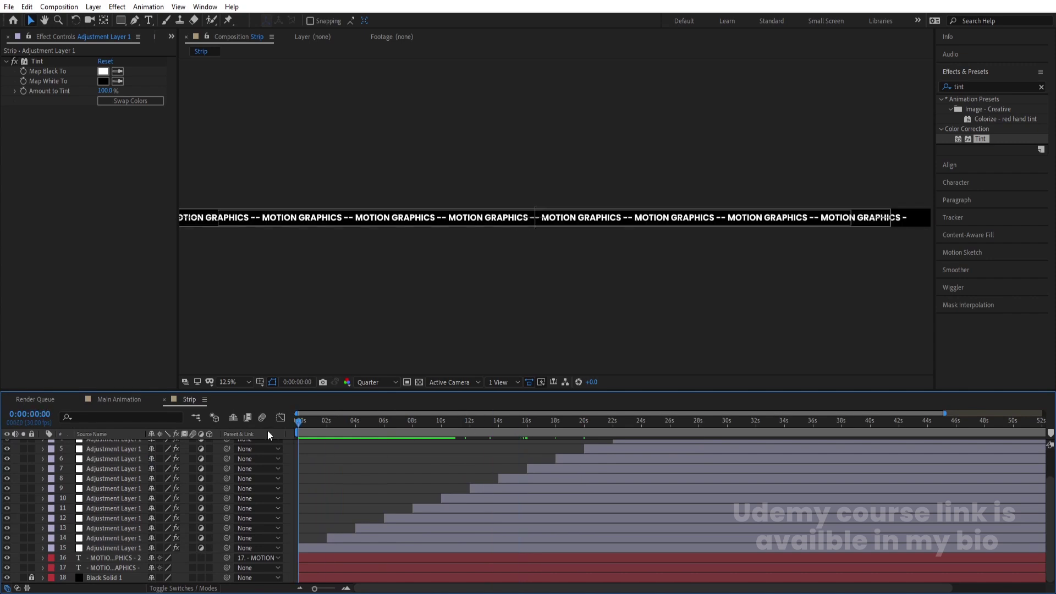
key(space)
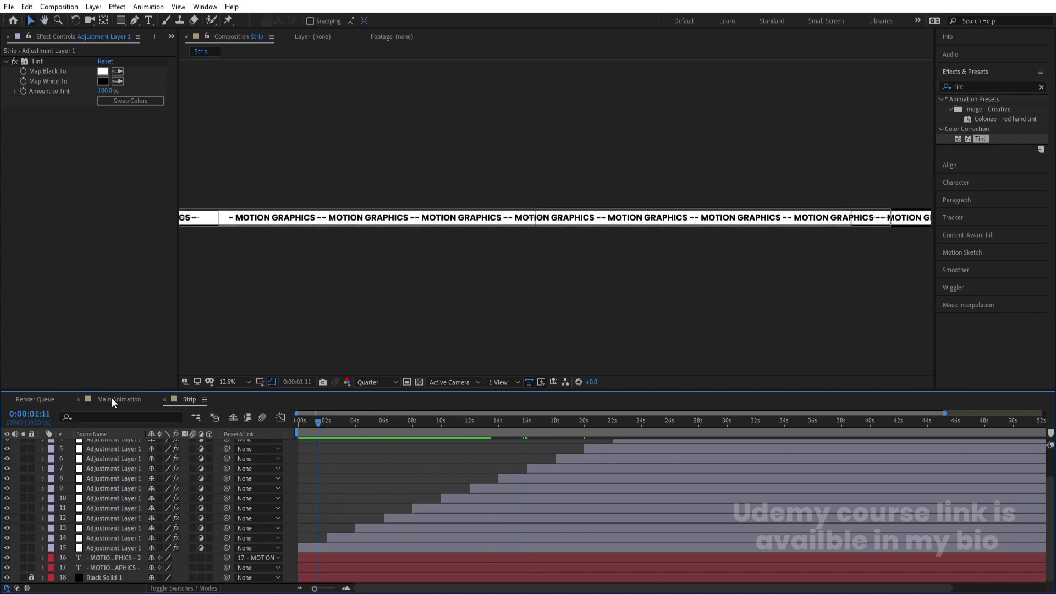
Duplicate the Strip composition in the project and open the copy, Strip 2
key(ctrl+0)
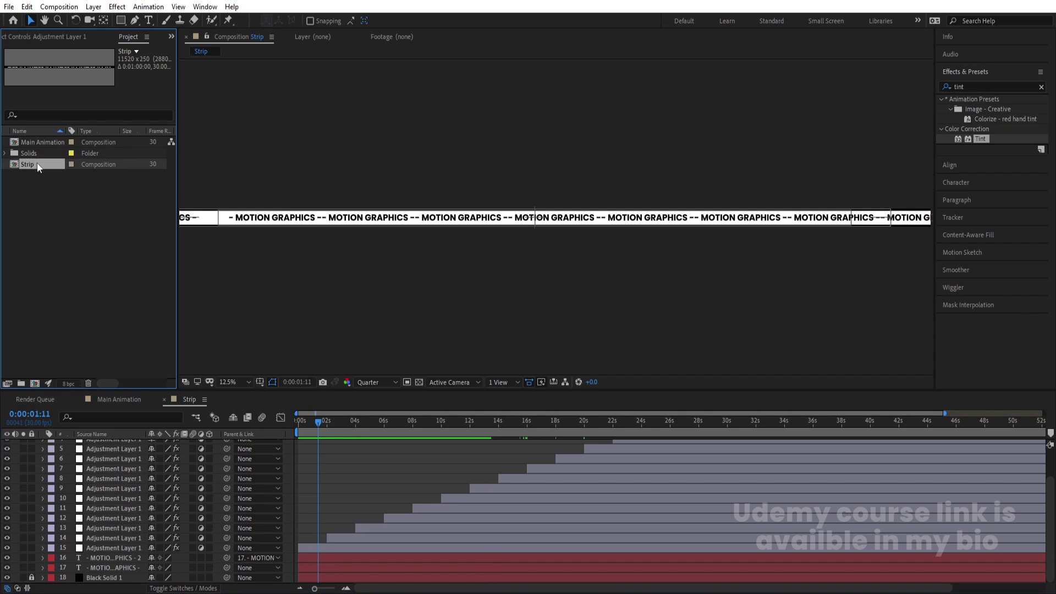
key(ctrl+d)
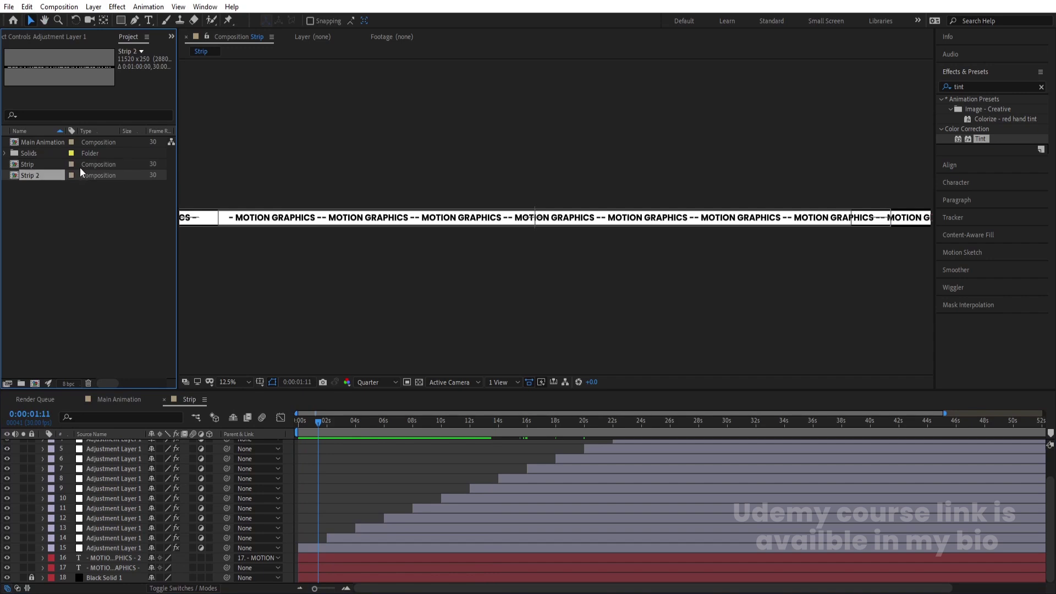
double_click(32, 174)
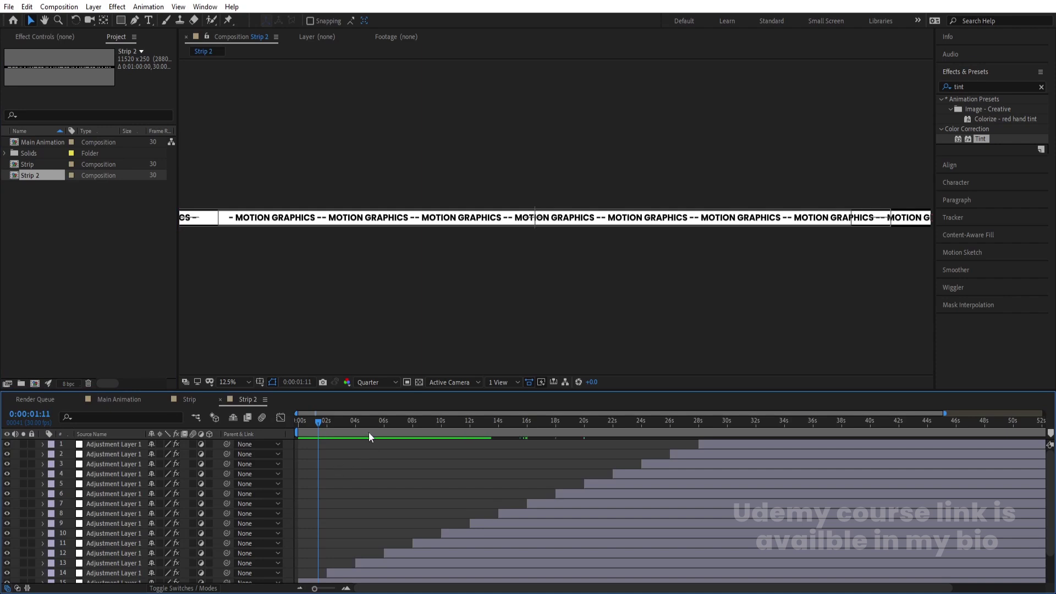
Time-reverse the Position keyframes of the bottom text layer in Strip 2 and preview the scroll from the start
key(u)
scroll(383, 510, down, 5)
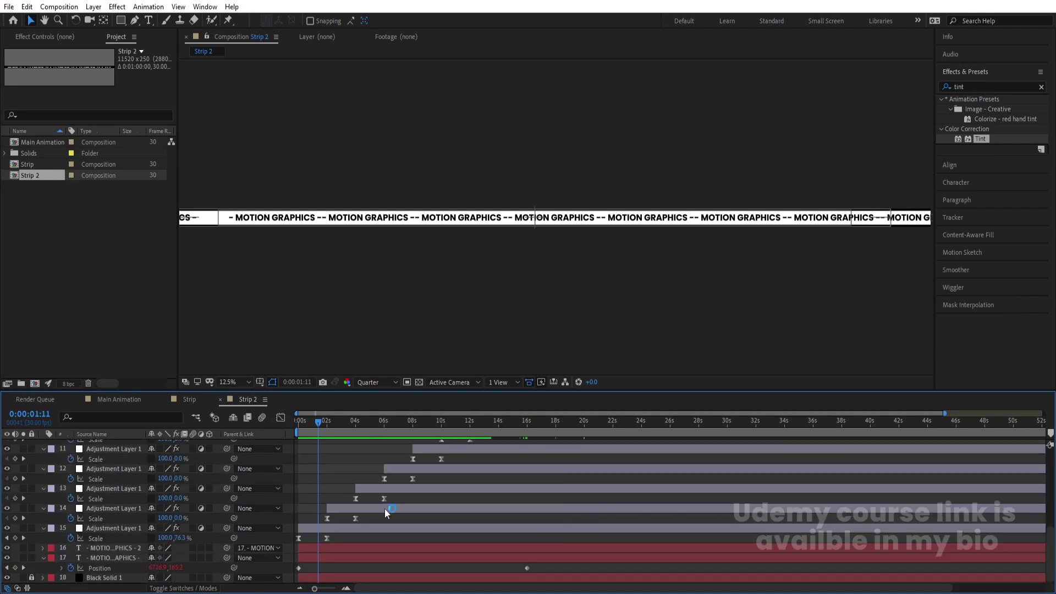
click(126, 566)
right_click(126, 567)
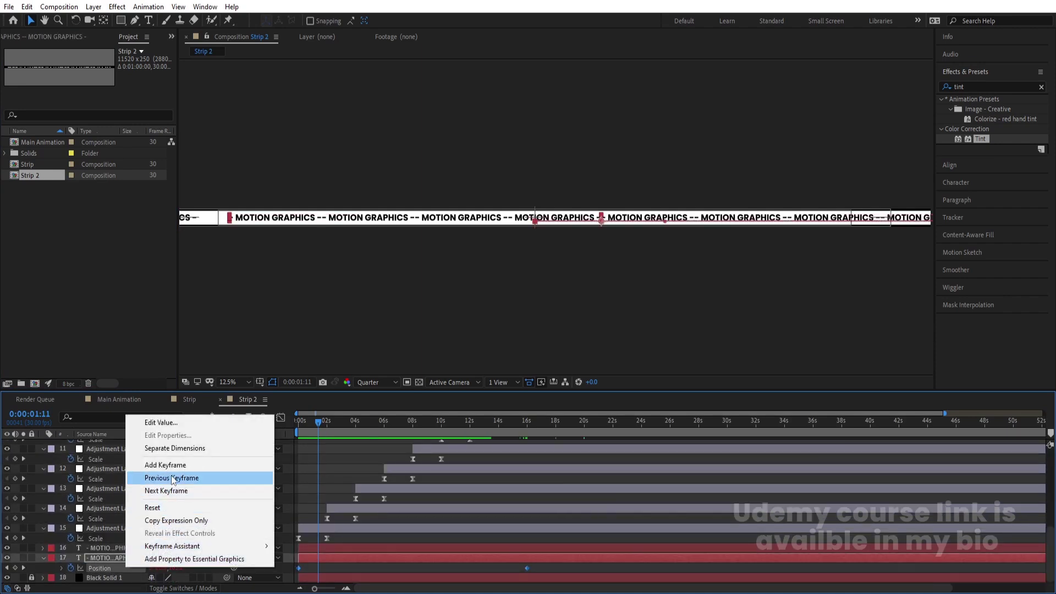
mouse_move(181, 546)
click(316, 547)
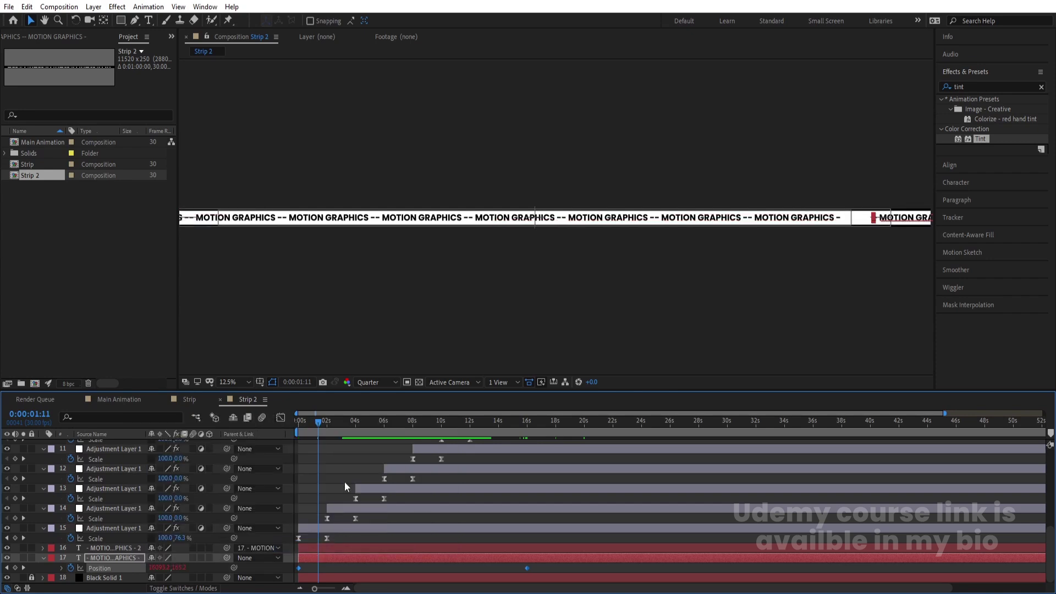
drag(322, 422, 235, 436)
key(space)
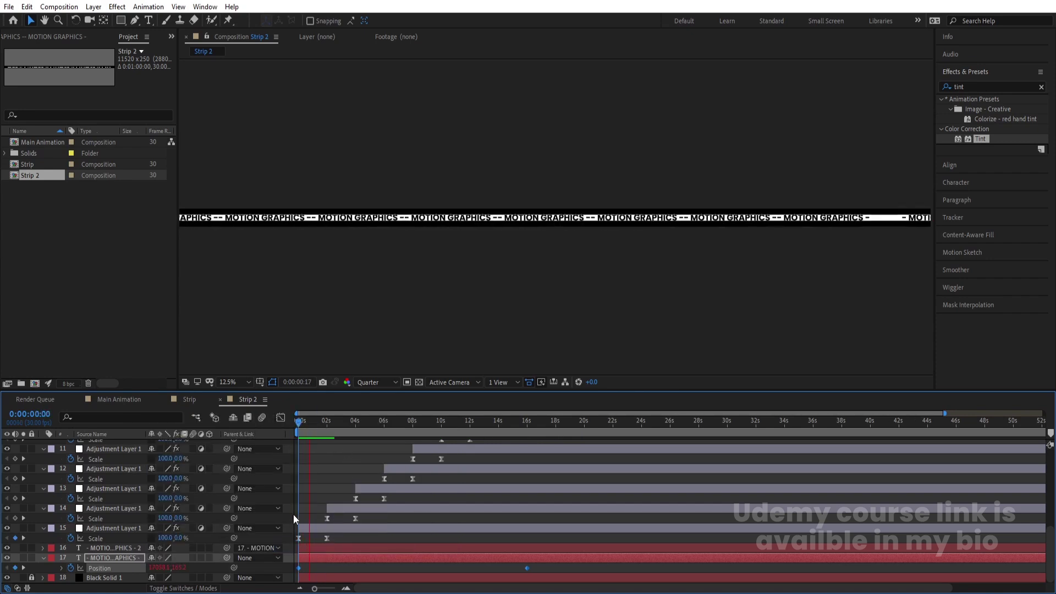
Collapse the layer properties, add a new adjustment layer at the top of Strip 2, and apply the Tint effect to it
scroll(302, 484, up, 5)
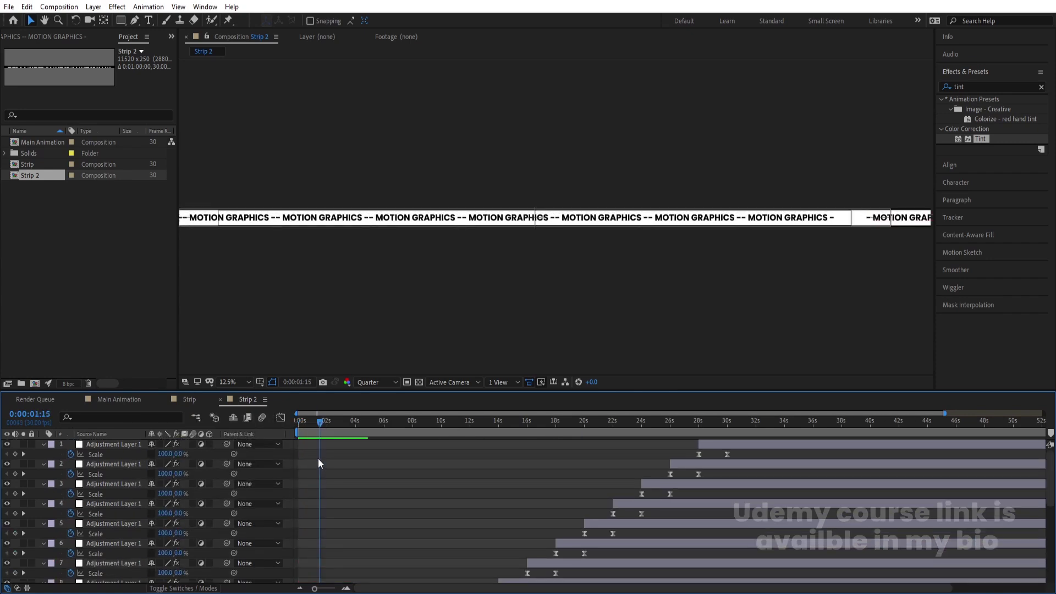
key(u)
right_click(297, 453)
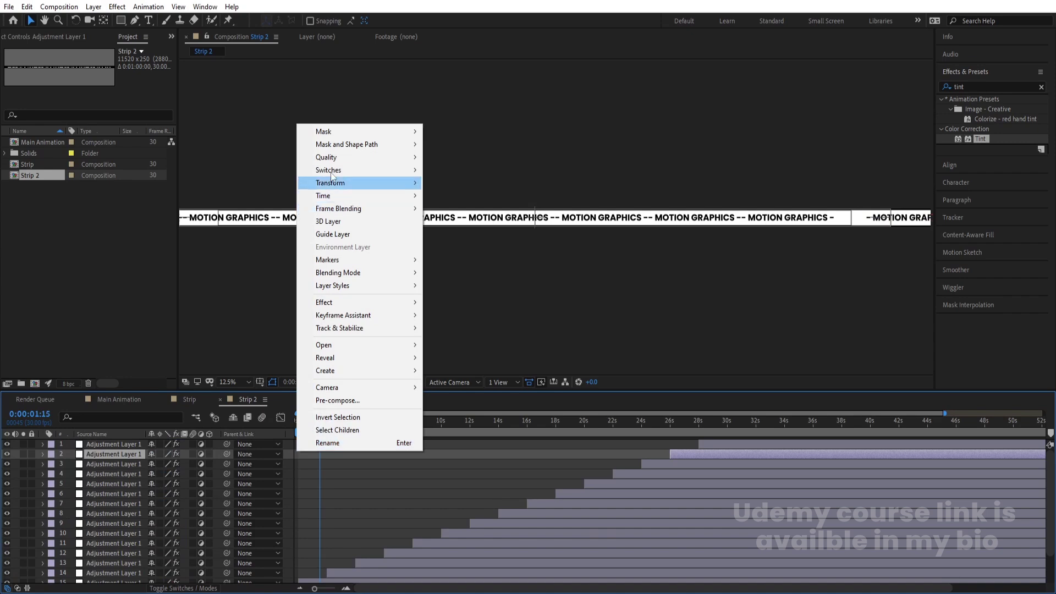
click(327, 498)
right_click(289, 460)
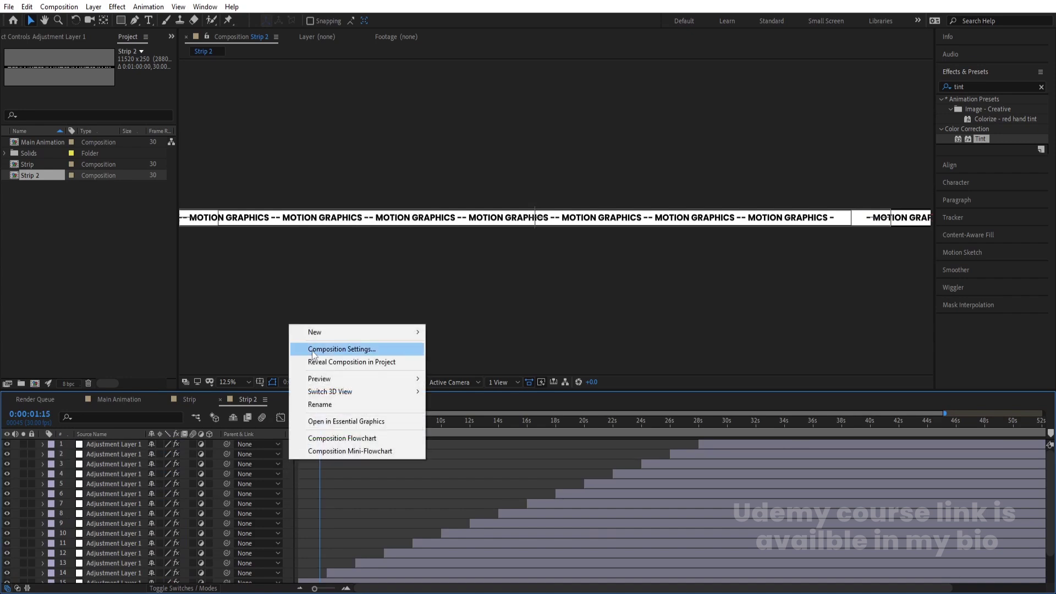
mouse_move(324, 332)
click(454, 427)
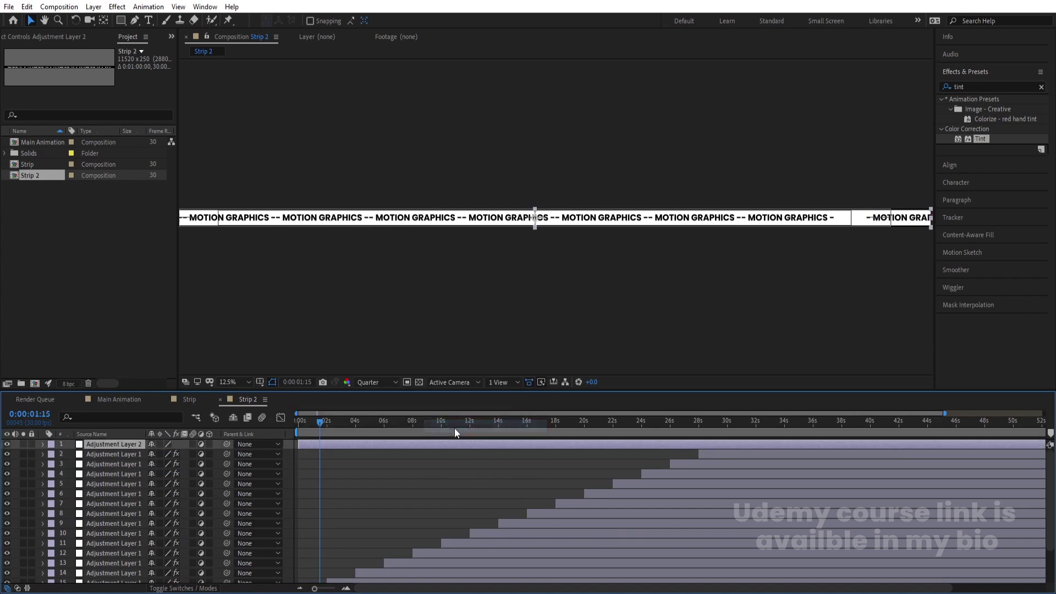
double_click(984, 140)
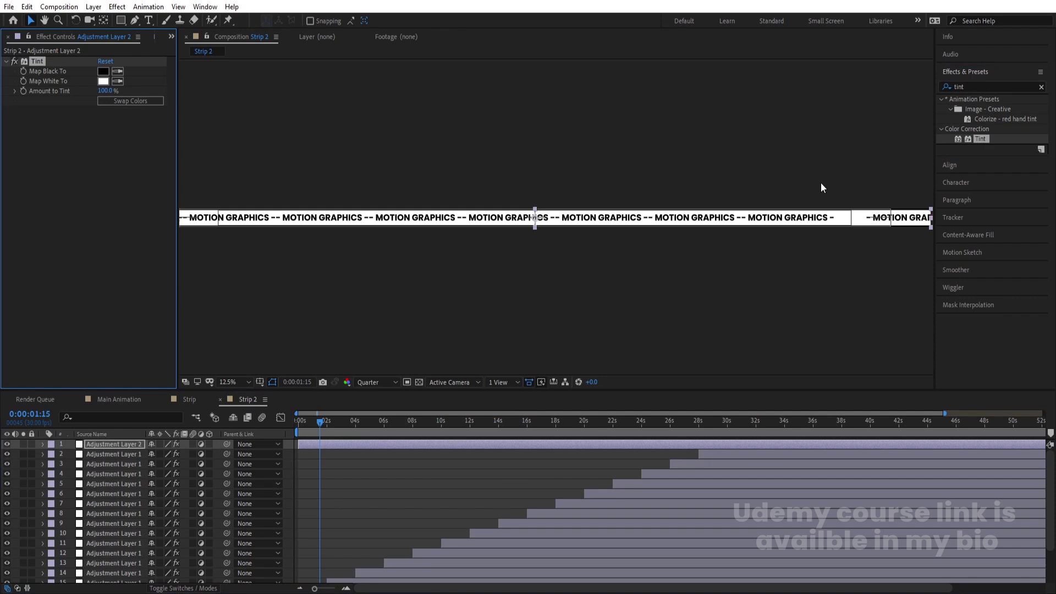
Swap the tint colors on Adjustment Layer 2 to invert the strip, and preview it from the start
click(109, 103)
click(283, 443)
key(space)
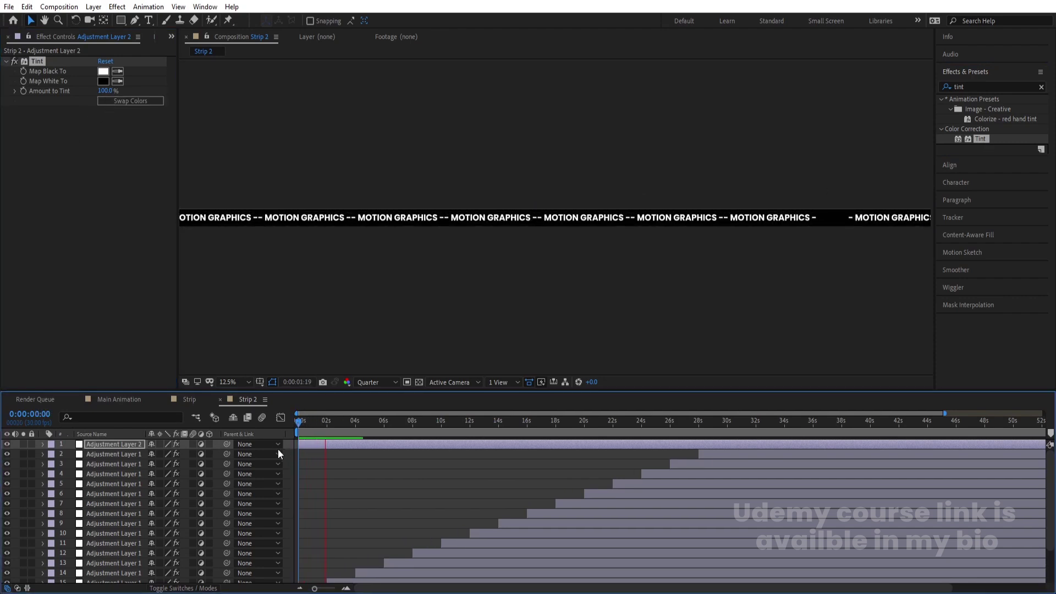
key(space)
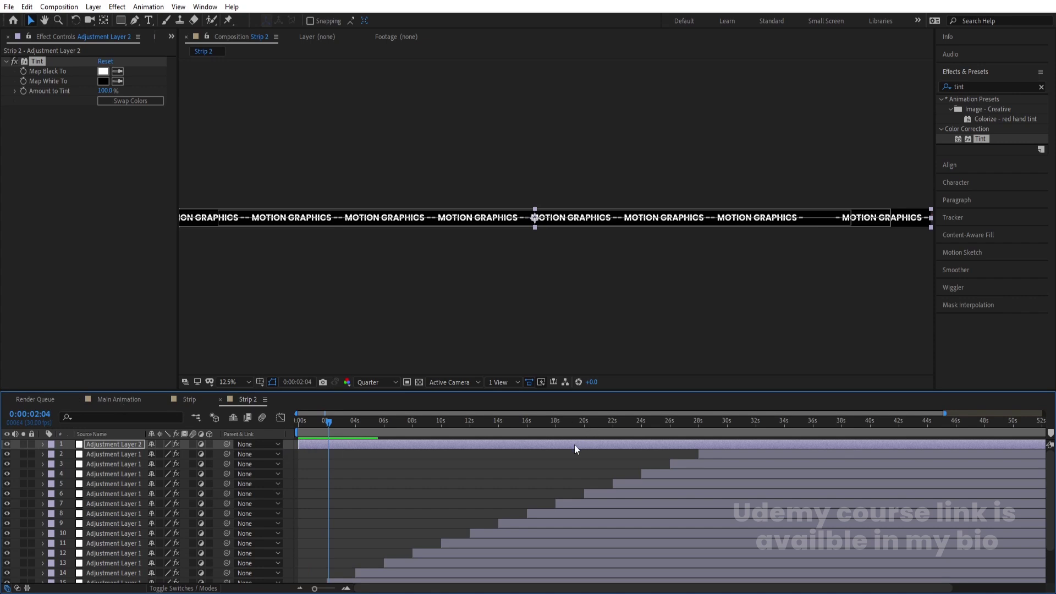
End the Strip 2 work area at the last Position keyframe, 0:00:16:00, and trim the composition to it
click(447, 474)
key(u)
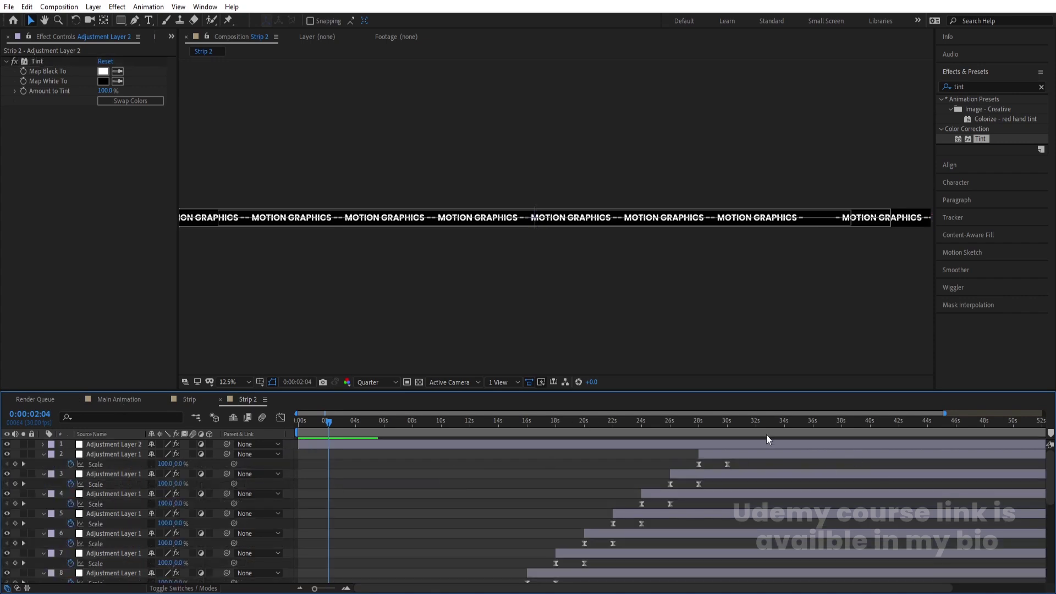
scroll(766, 434, down, 10)
click(528, 422)
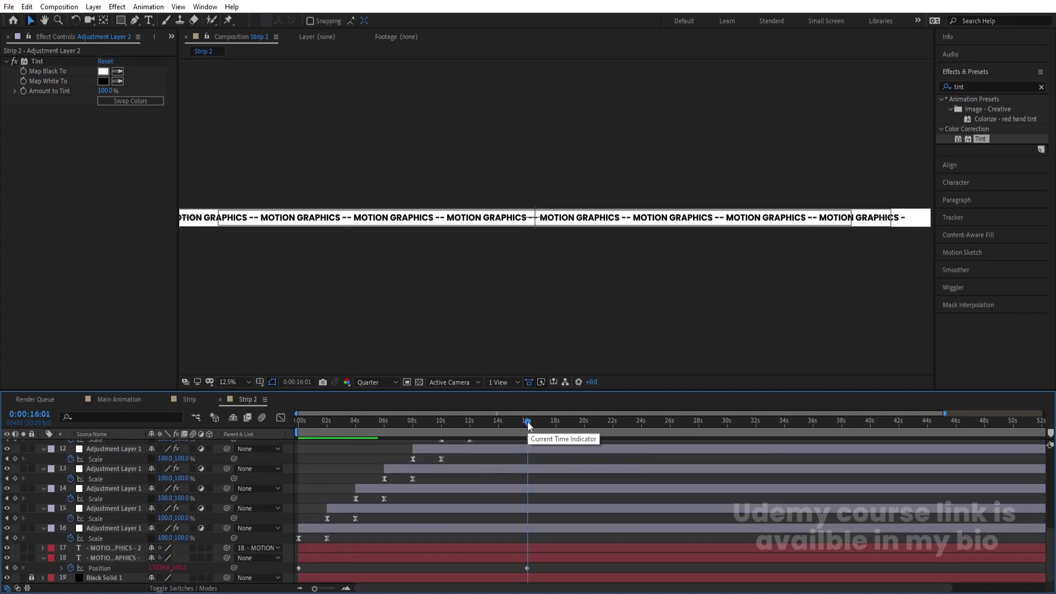
key(h)
key(j)
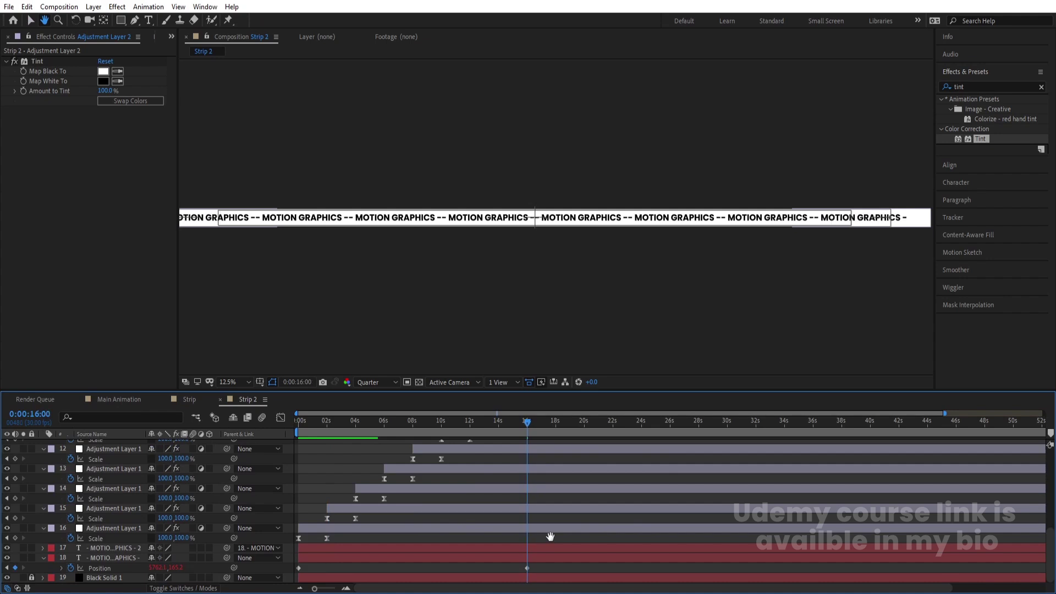
key(equal)
key(equal)
key(equal)
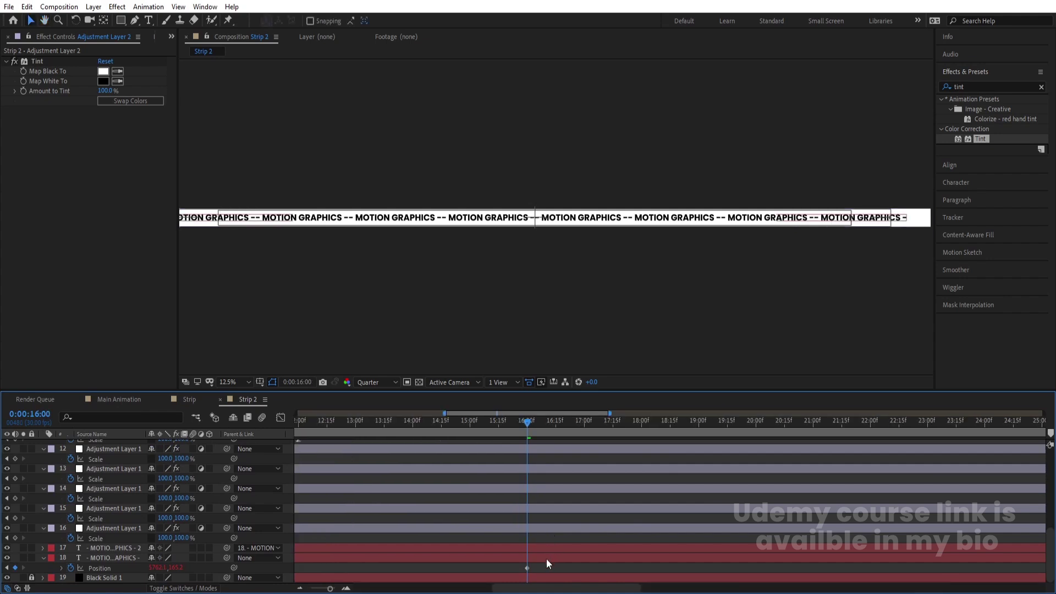
right_click(511, 431)
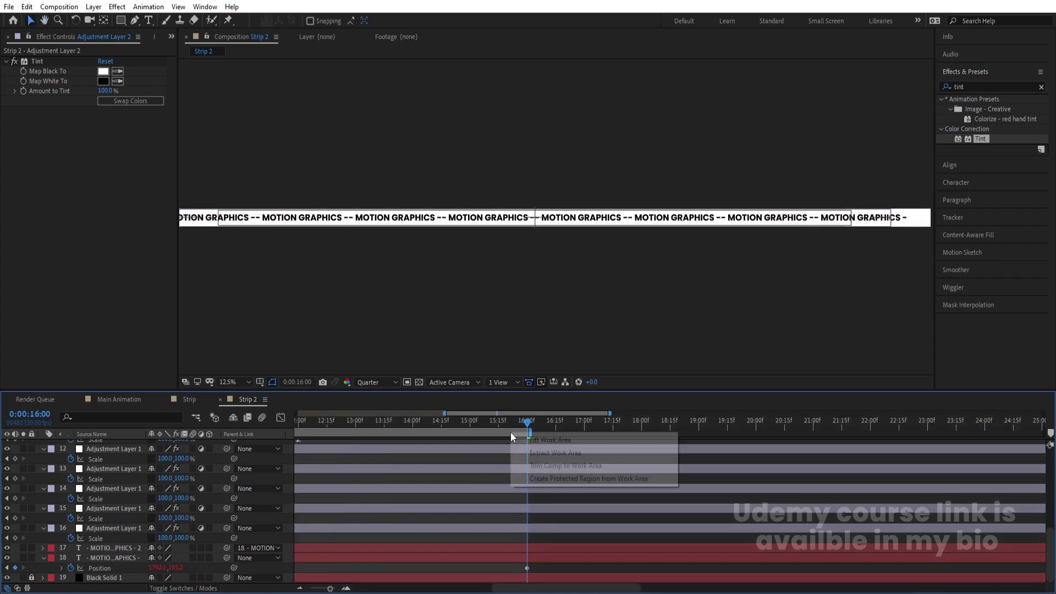
click(554, 466)
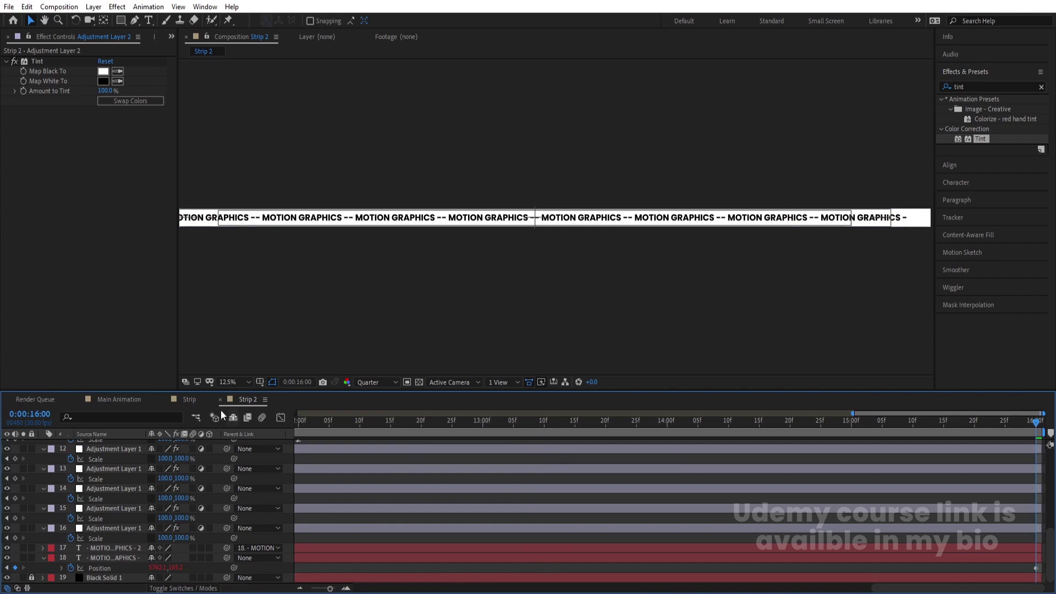
In the Strip composition, end the work area at 0:00:16:00 and trim the composition to it
click(198, 400)
scroll(571, 514, up, 2)
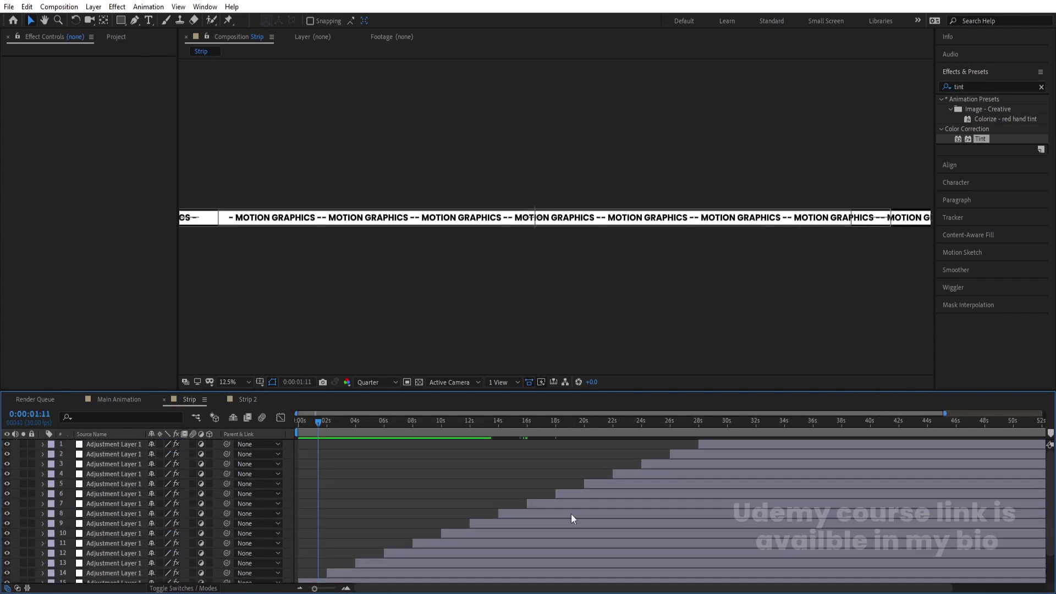
key(u)
scroll(605, 432, down, 4)
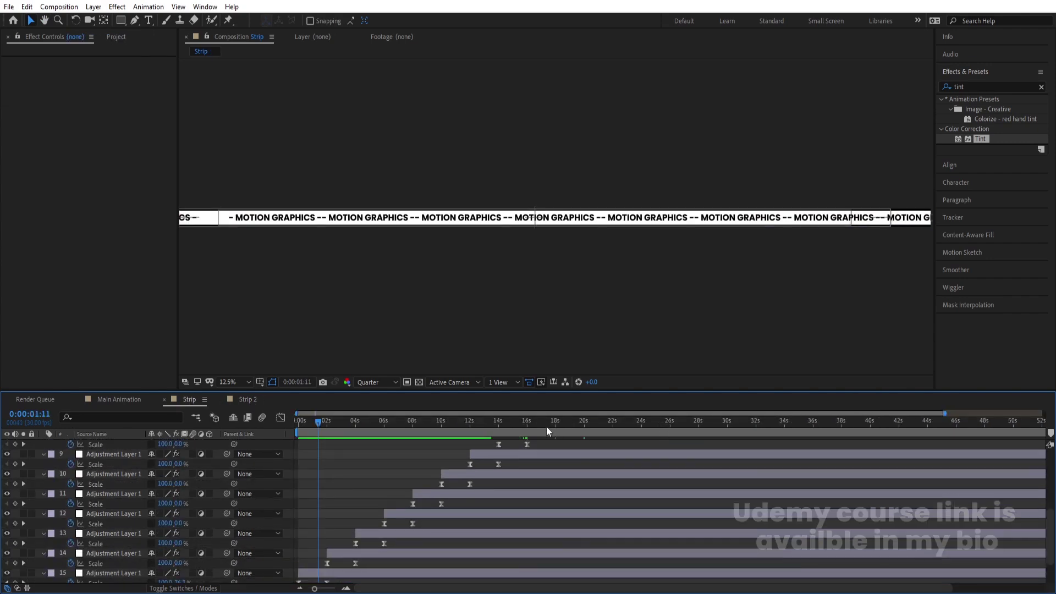
click(527, 422)
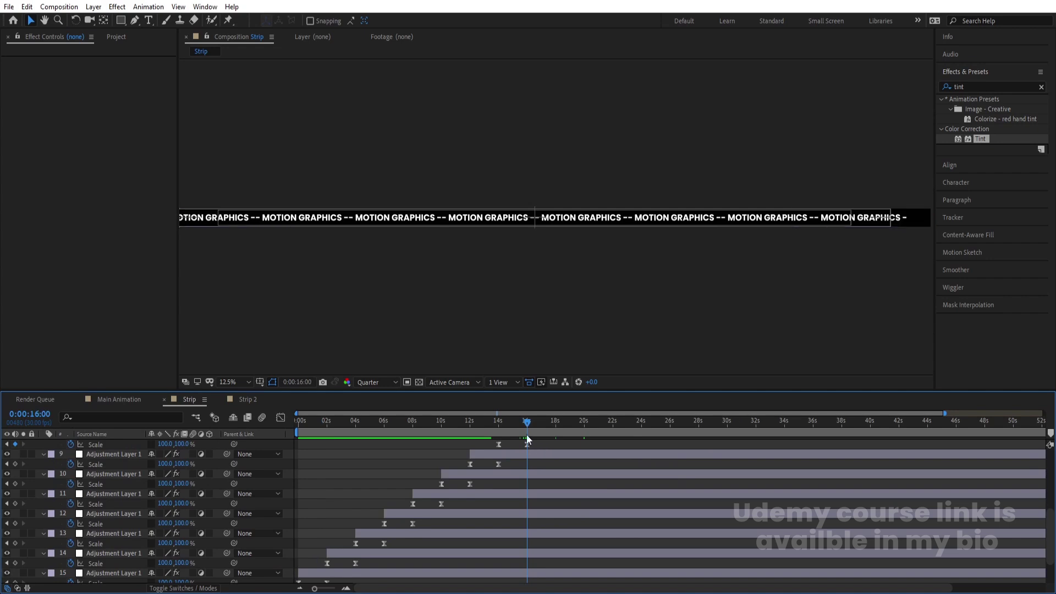
key(n)
right_click(515, 433)
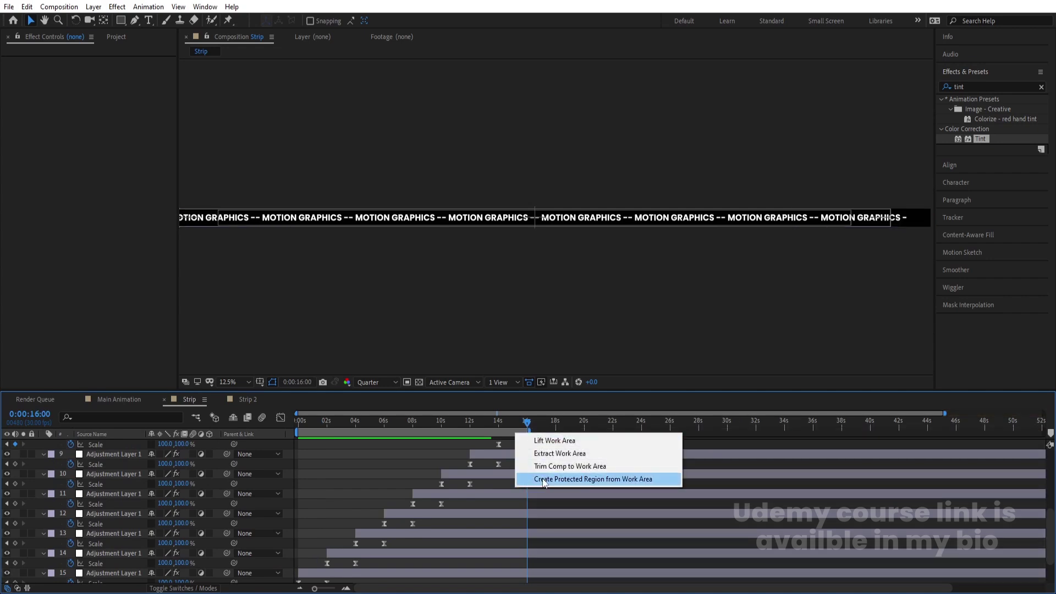
click(545, 466)
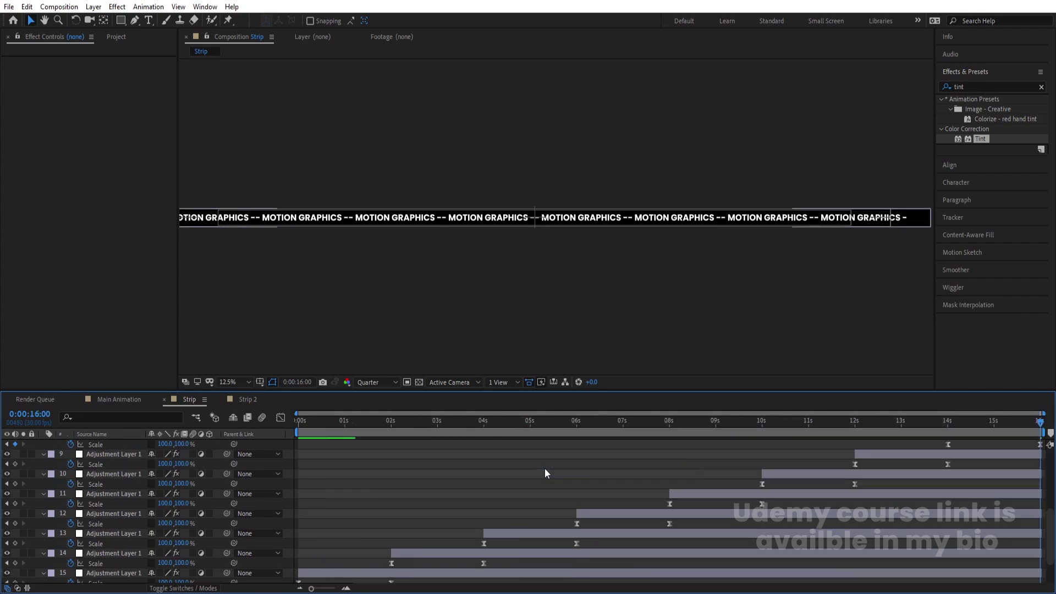
Add the Strip composition as a layer in Main Animation and set its scale to 30%
click(135, 398)
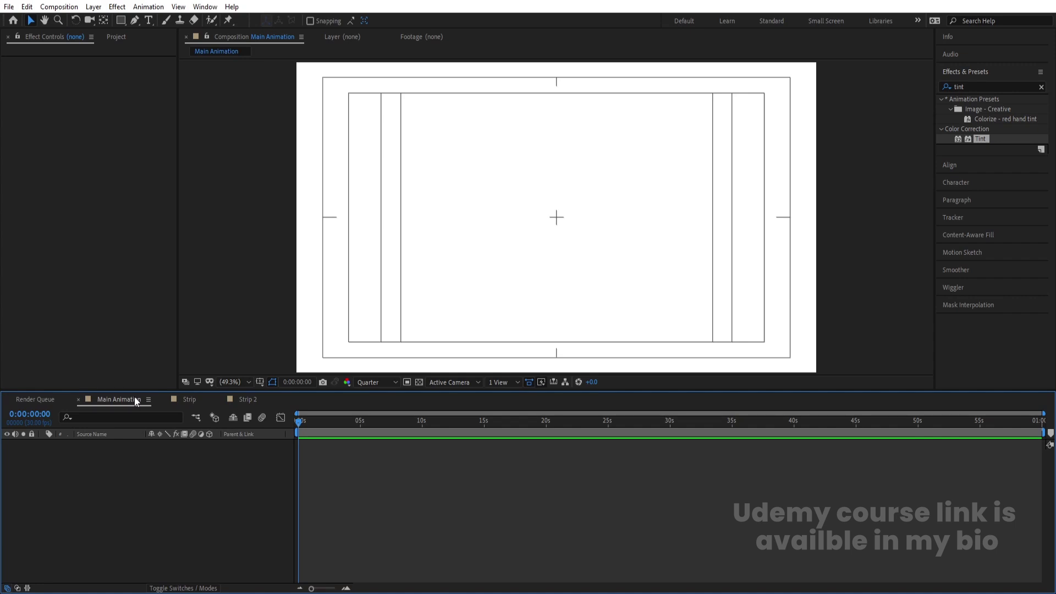
key(ctrl+0)
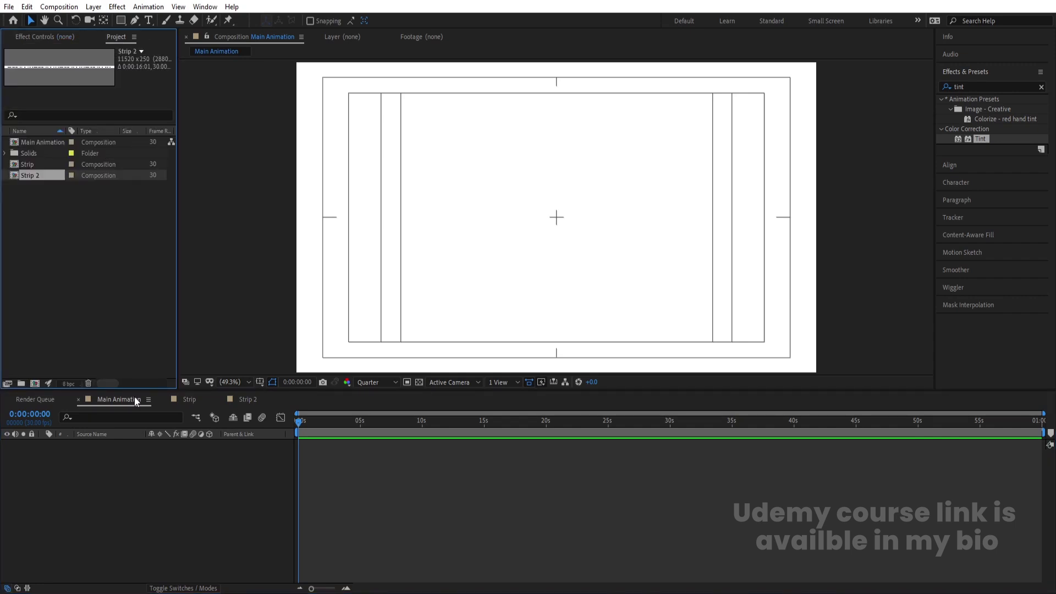
click(38, 165)
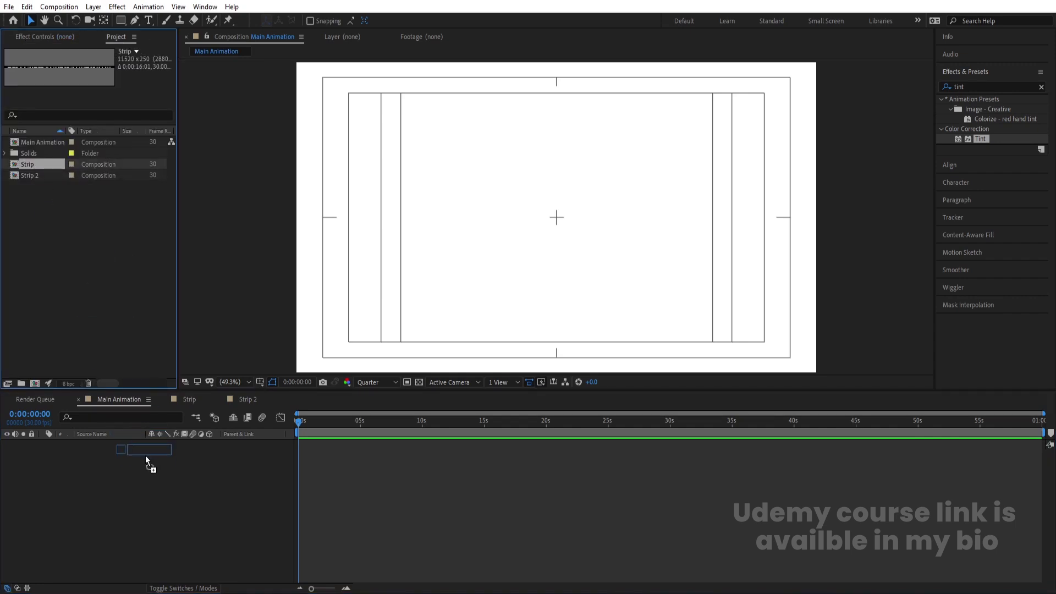
mouse_move(145, 456)
mouse_down()
mouse_move(149, 466)
mouse_move(132, 456)
mouse_up()
key(s)
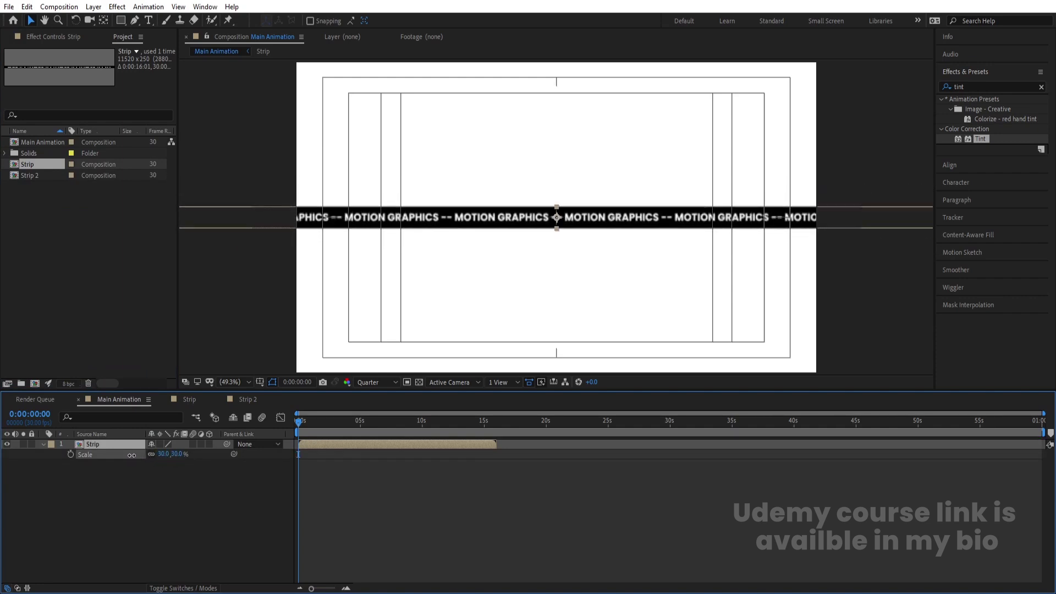
Enable time remapping on the Strip layer, add a keyframe at 0:00:16:00 and delete the original end keyframe
click(494, 424)
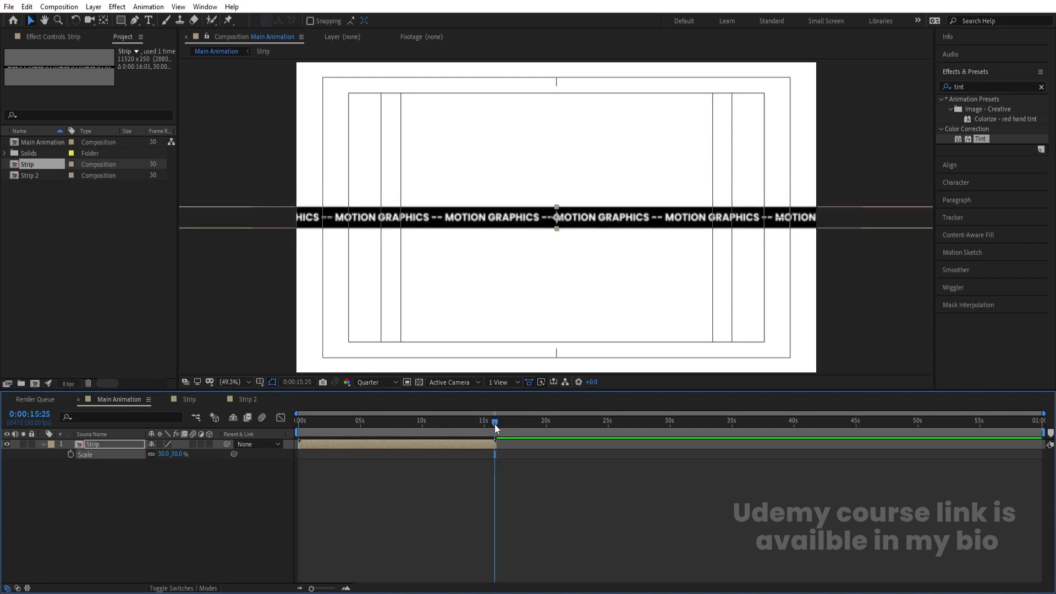
scroll(501, 423, up, 4)
click(506, 421)
scroll(508, 422, up, 3)
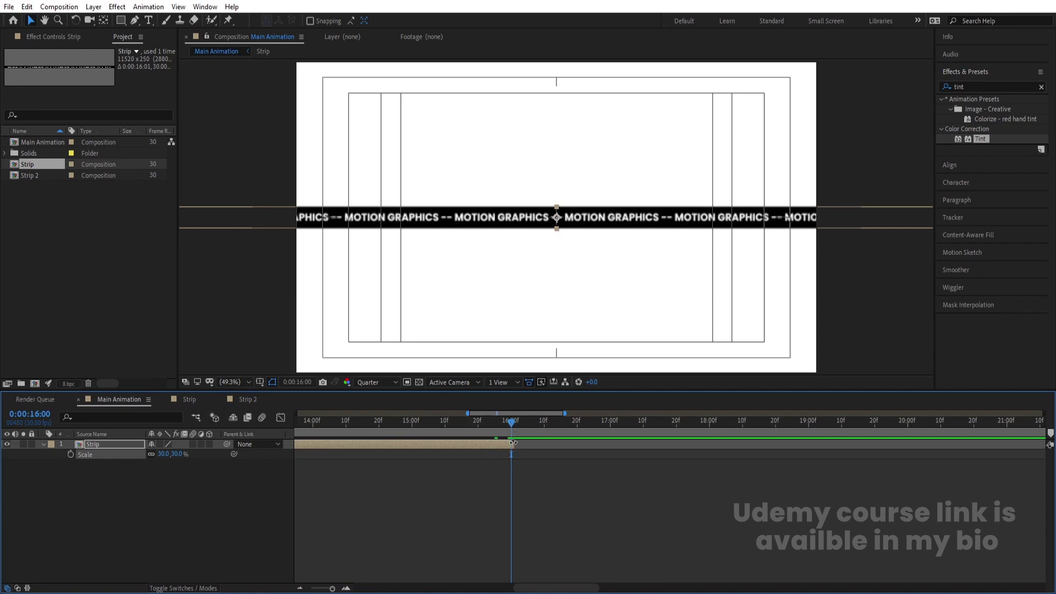
right_click(513, 443)
mouse_move(540, 189)
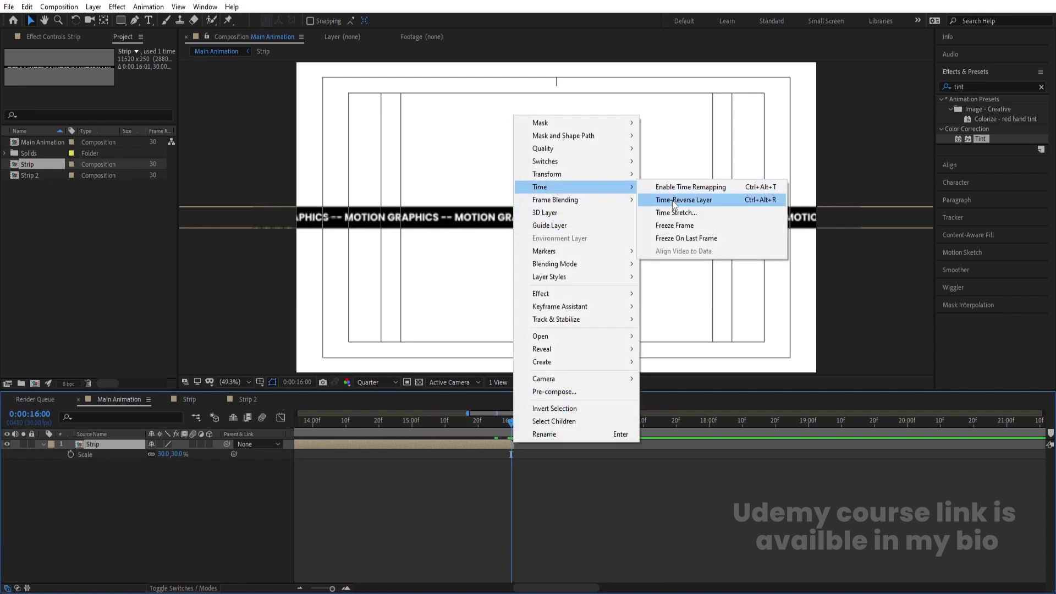
click(690, 187)
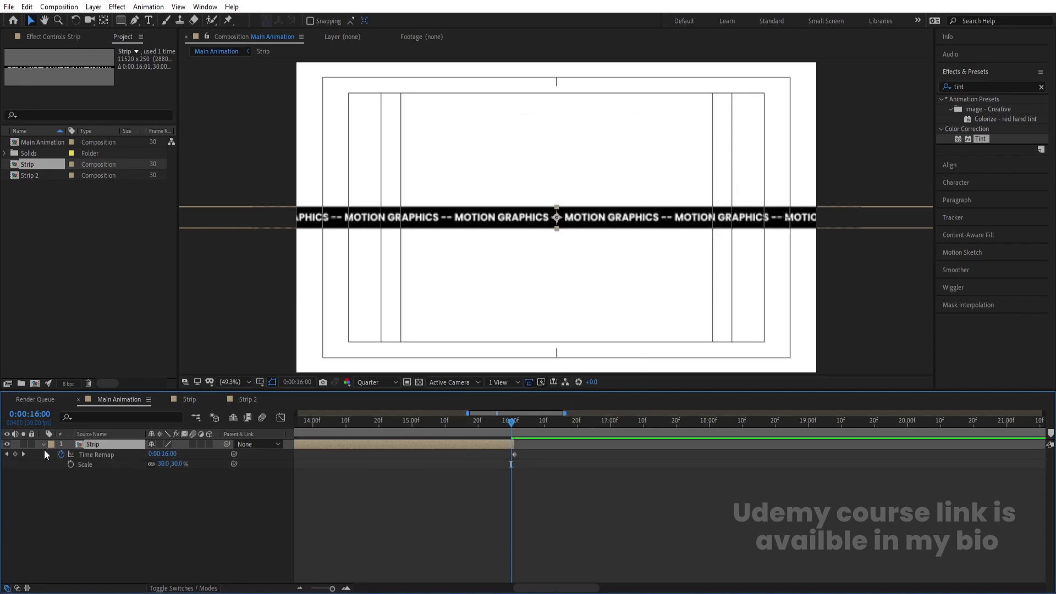
click(15, 455)
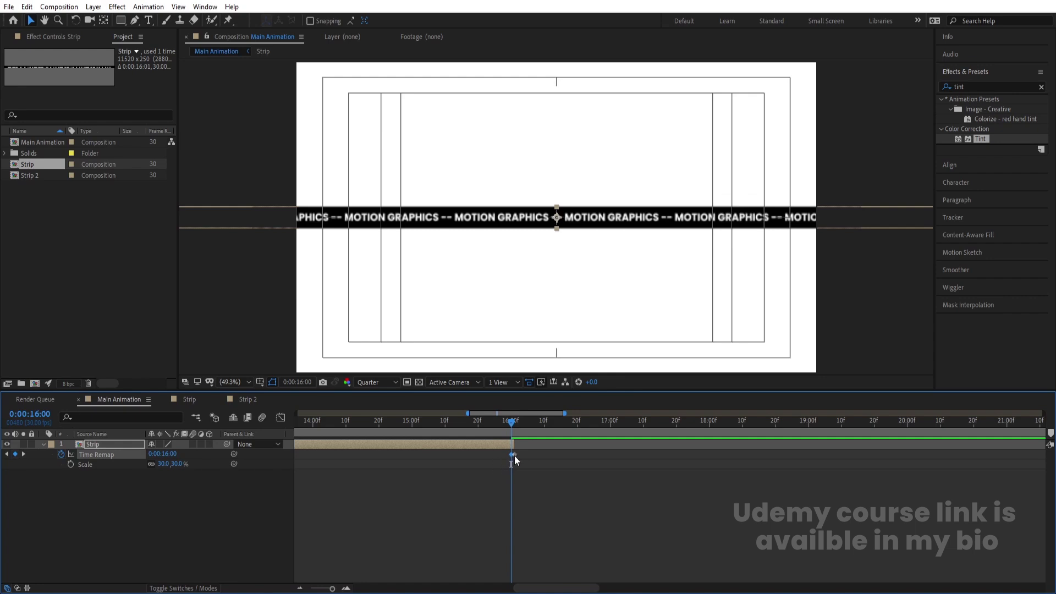
click(62, 464)
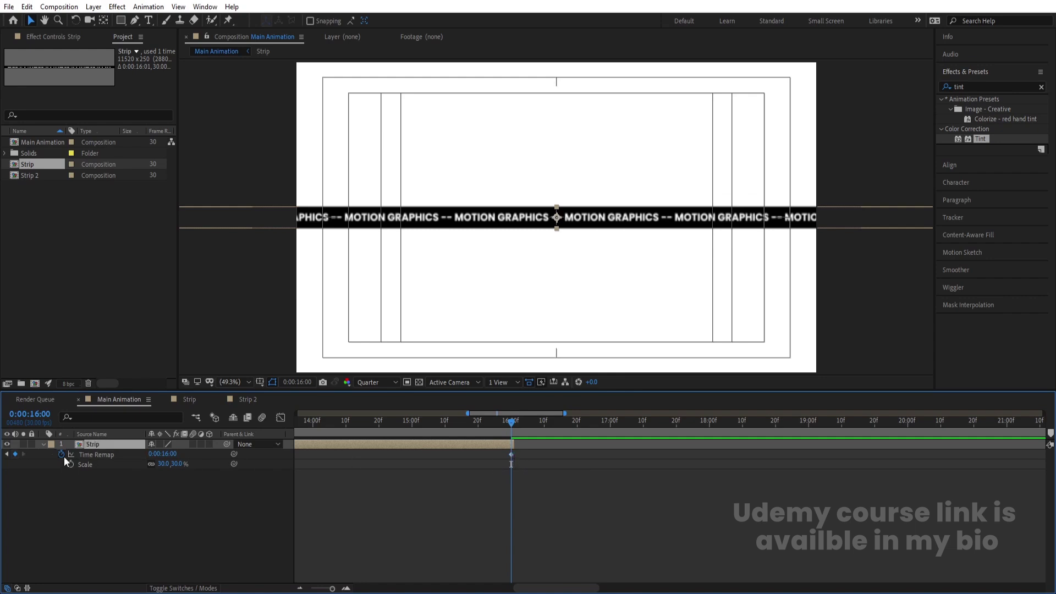
Add a loopOut() expression to the Strip layer's Time Remap and extend the layer to the end of the composition
alt+click(64, 457)
text(loop)
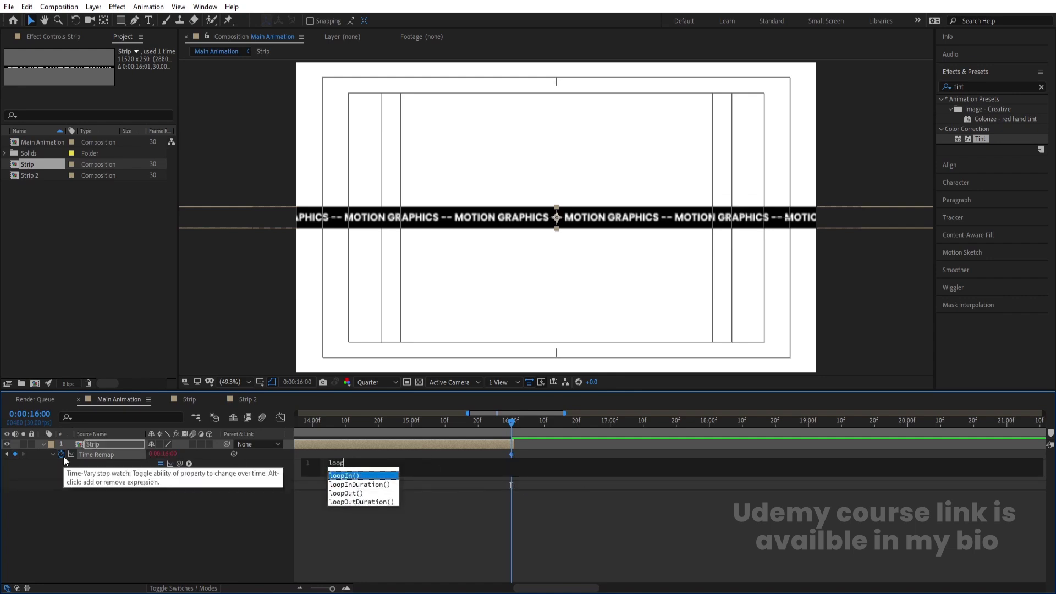
key(Down)
key(Down)
key(Return)
click(170, 530)
scroll(443, 422, down, 5)
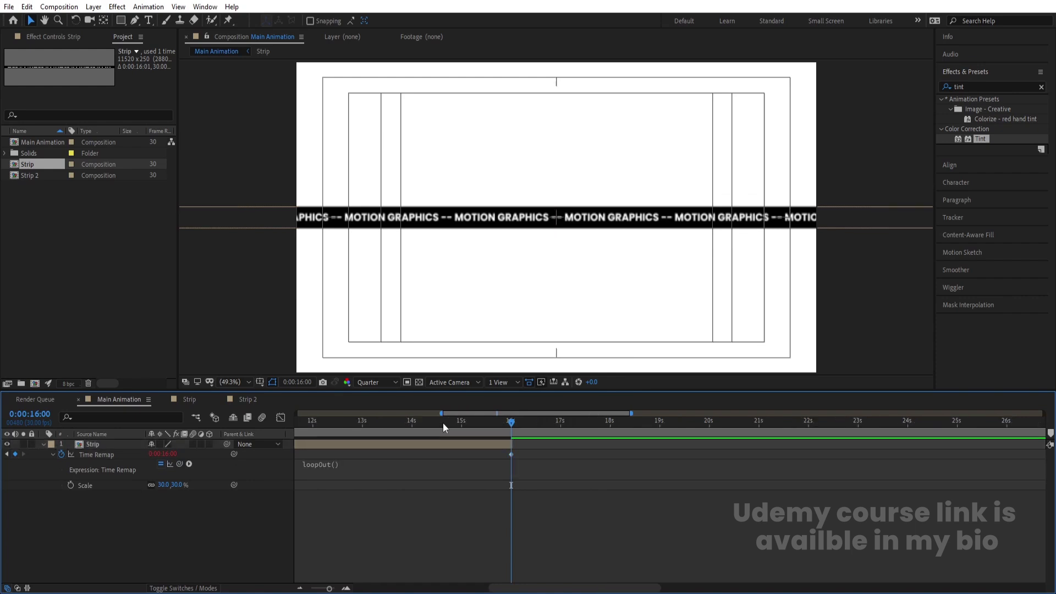
drag(497, 444, 1048, 444)
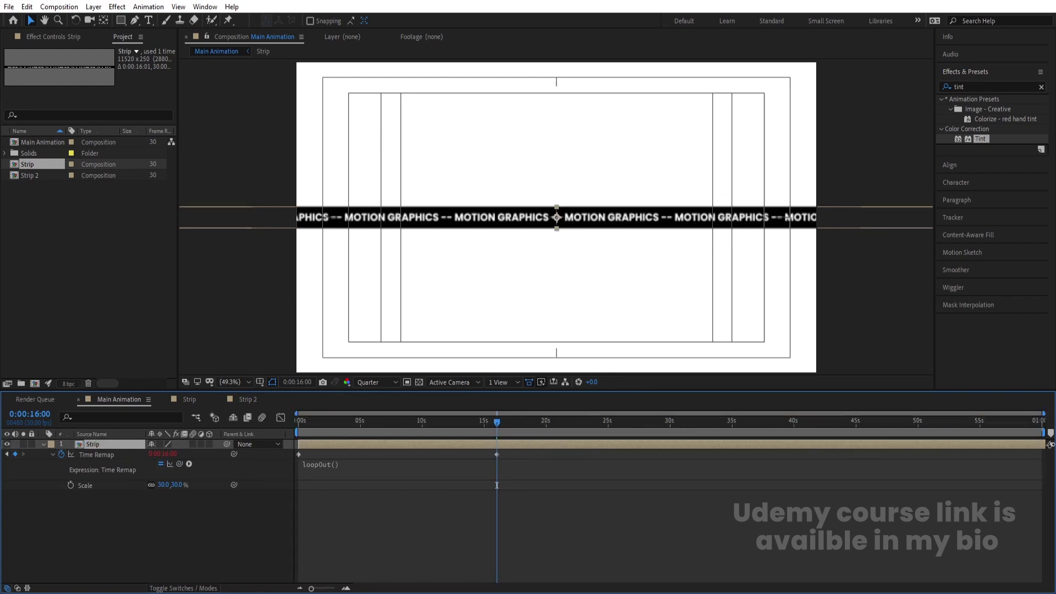
Align the Strip layer to the bottom edge of the composition
click(952, 166)
click(1039, 119)
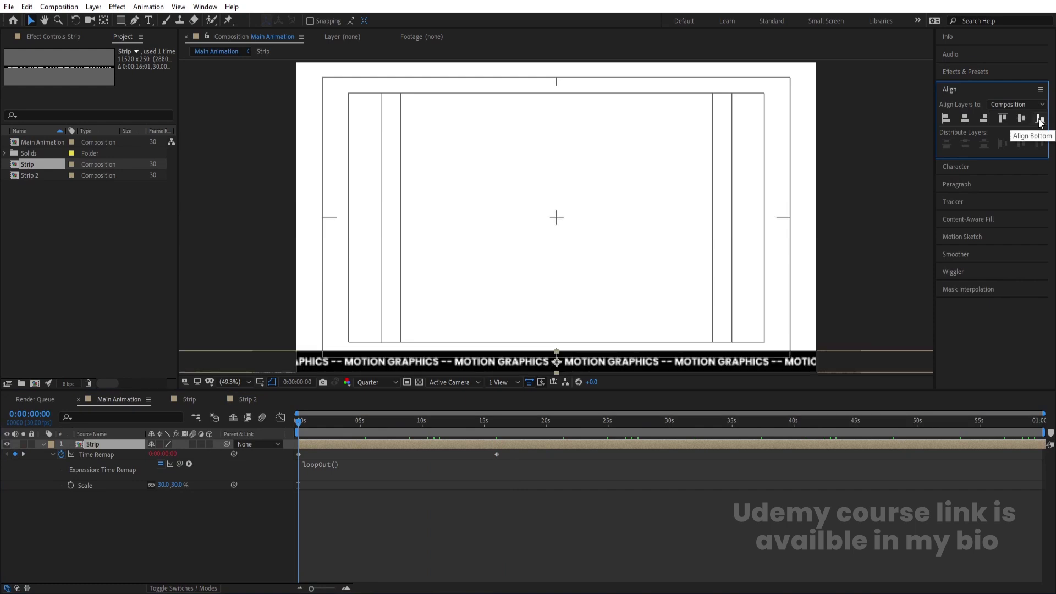
scroll(572, 360, up, 3)
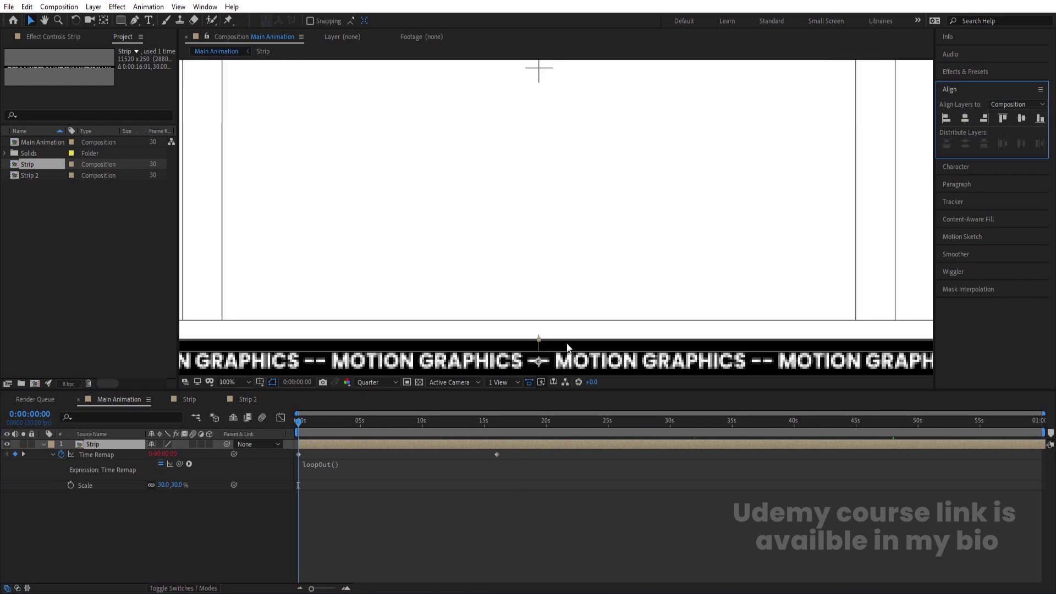
Turn on snapping and stack duplicates of the Strip layer edge to edge upward until there are 14 strips
key(ctrl+d)
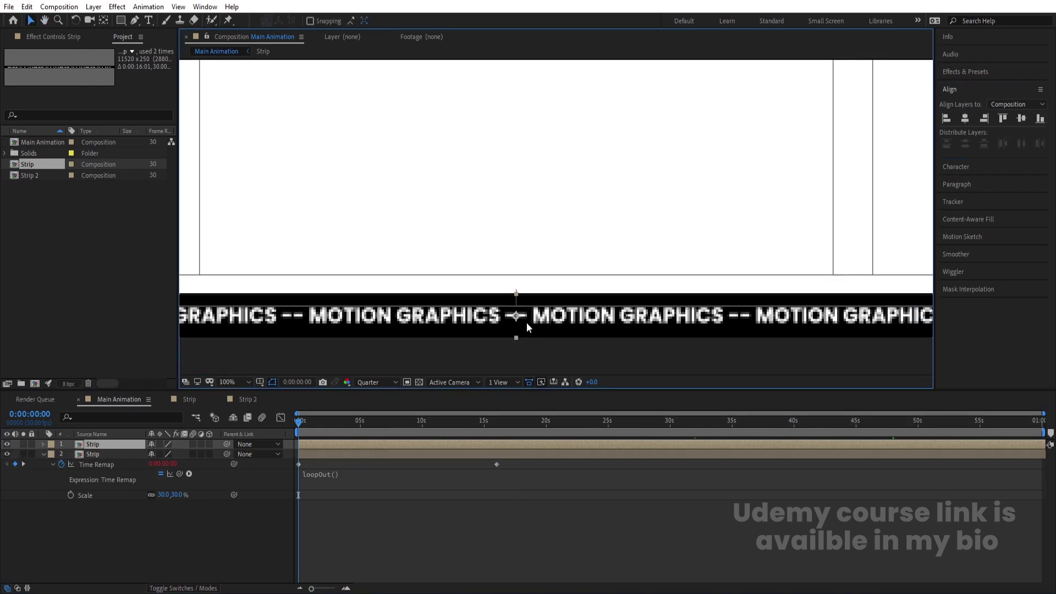
click(309, 22)
drag(529, 336, 507, 213)
key(ctrl+d)
key(ctrl+d)
key(ctrl+d)
key(ctrl+d)
key(ctrl+d)
key(ctrl+d)
key(ctrl+d)
key(ctrl+d)
key(ctrl+d)
key(ctrl+d)
drag(510, 164, 510, 119)
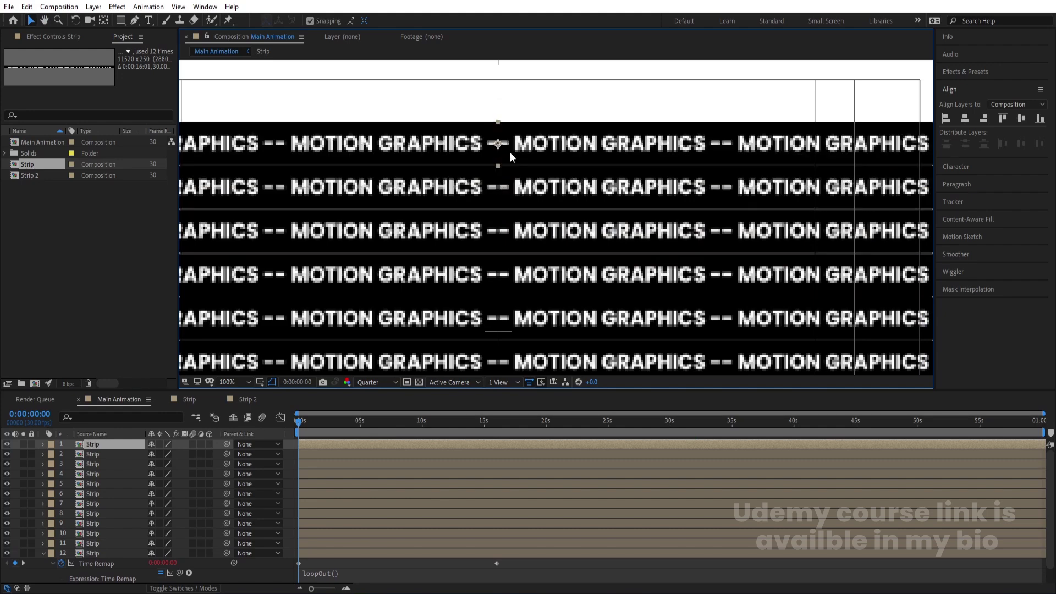
mouse_move(512, 159)
mouse_down()
mouse_move(502, 268)
mouse_move(504, 176)
mouse_up()
key(ctrl+d)
key(ctrl+d)
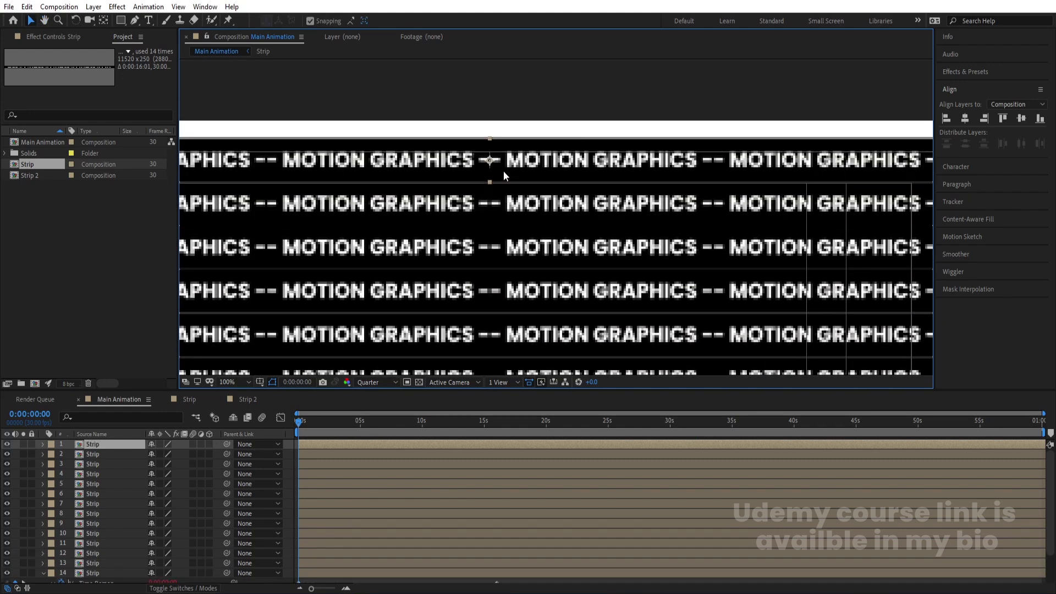
click(239, 190)
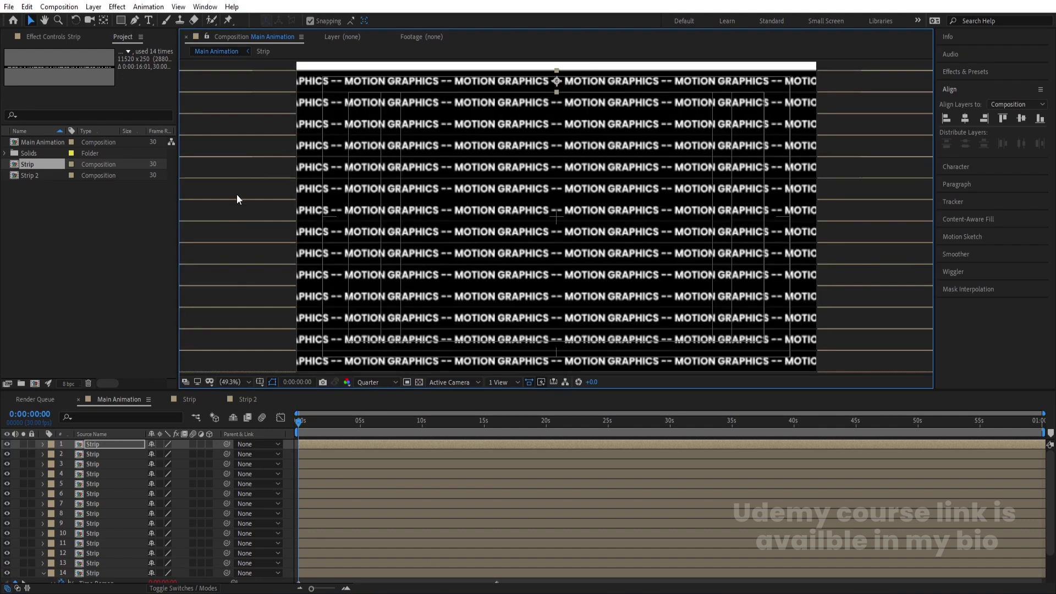
Replace every second Strip layer, numbers 2 through 14, with the Strip 2 composition
click(38, 176)
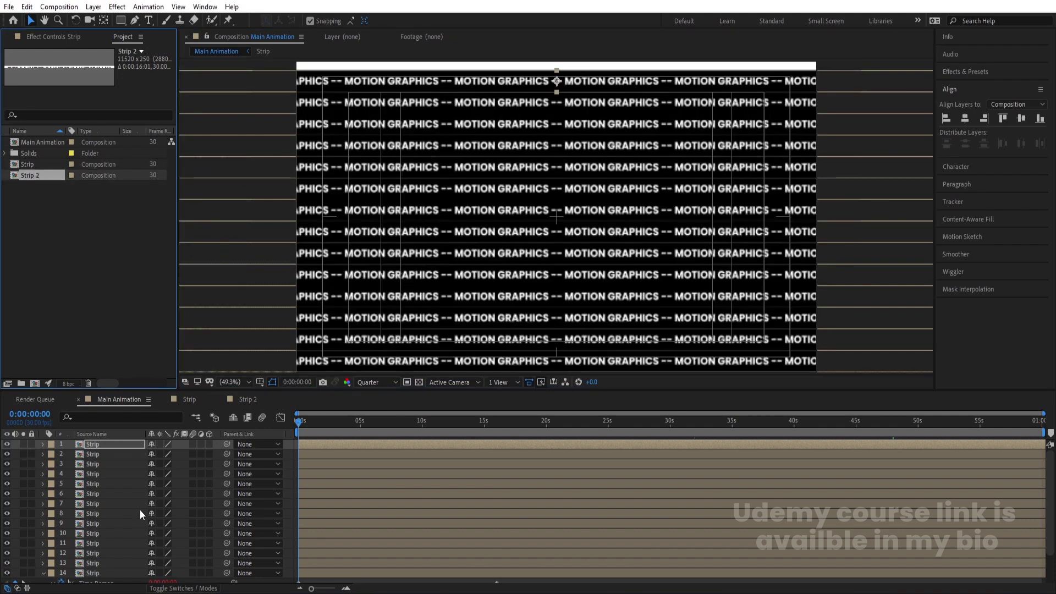
click(43, 573)
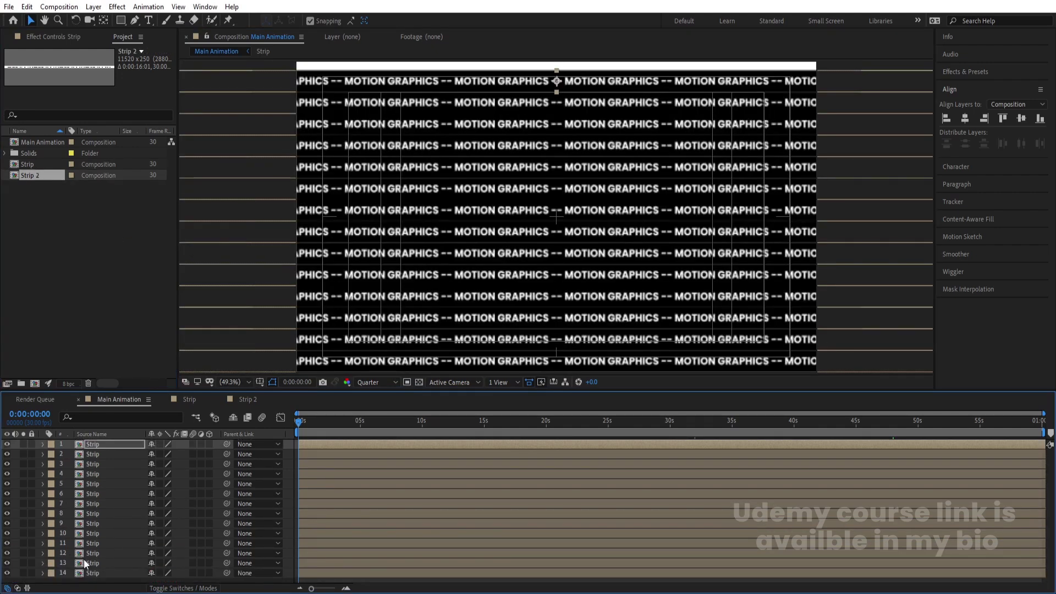
click(103, 576)
ctrl+click(94, 553)
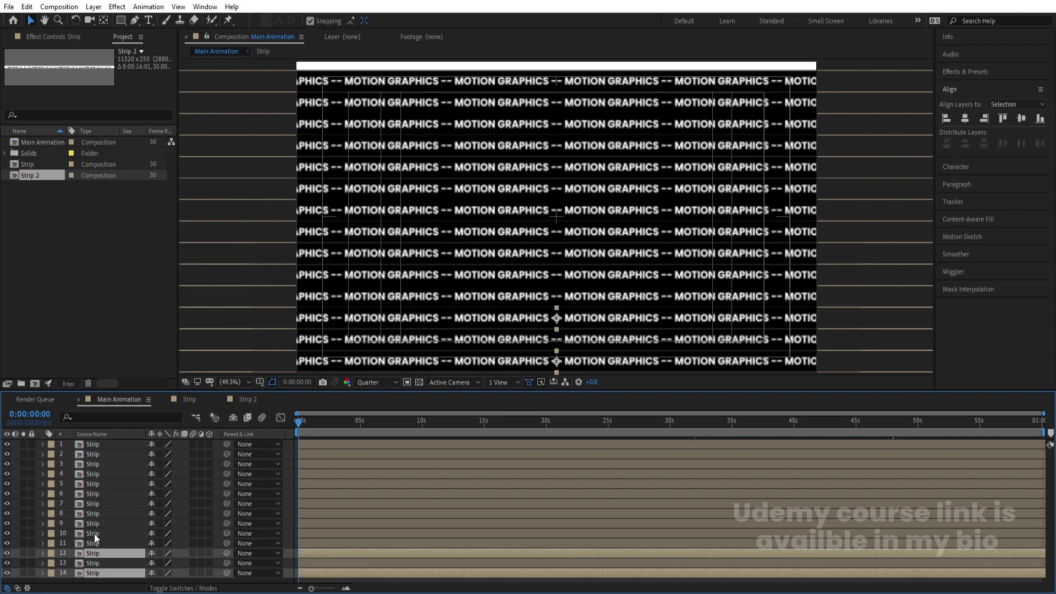
ctrl+click(94, 534)
ctrl+click(94, 513)
key(Num_Lock)
key(comma)
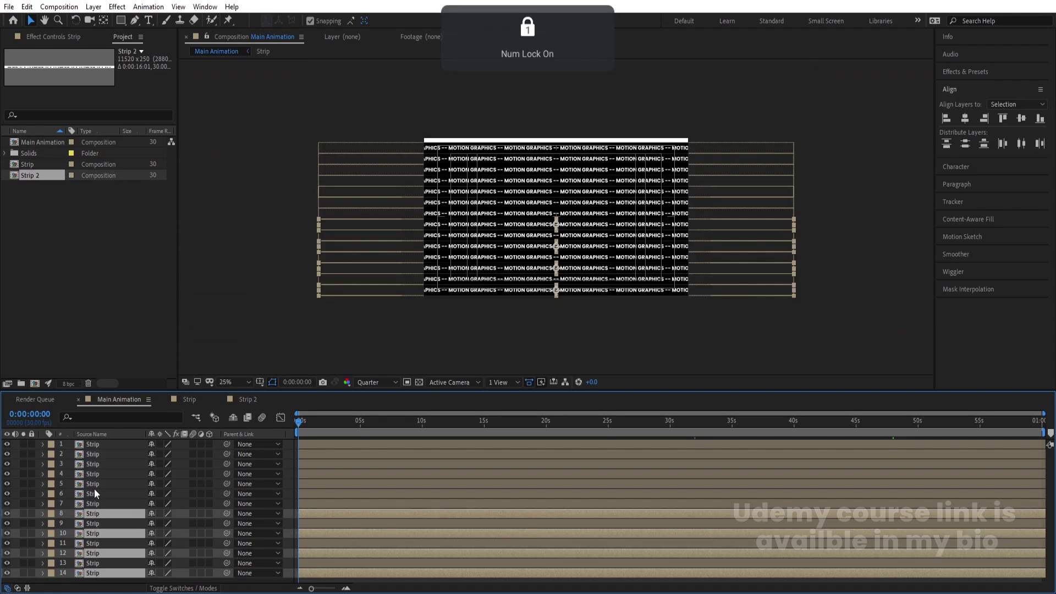
ctrl+click(94, 491)
ctrl+click(94, 474)
ctrl+click(94, 454)
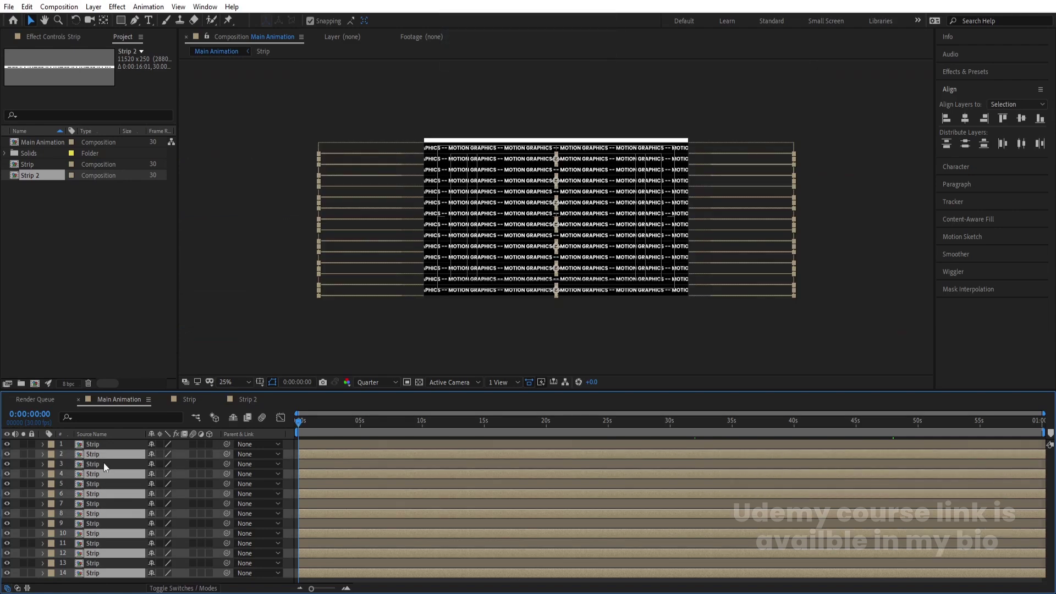
drag(32, 176, 107, 453)
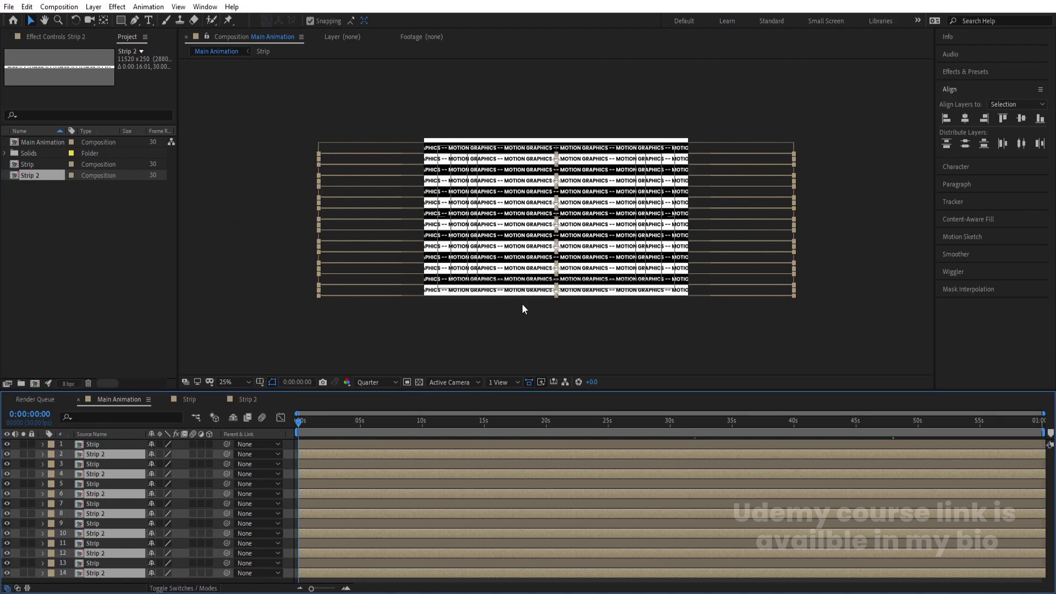
Fit the composition in the viewer and preview the alternating strips from the start
click(240, 376)
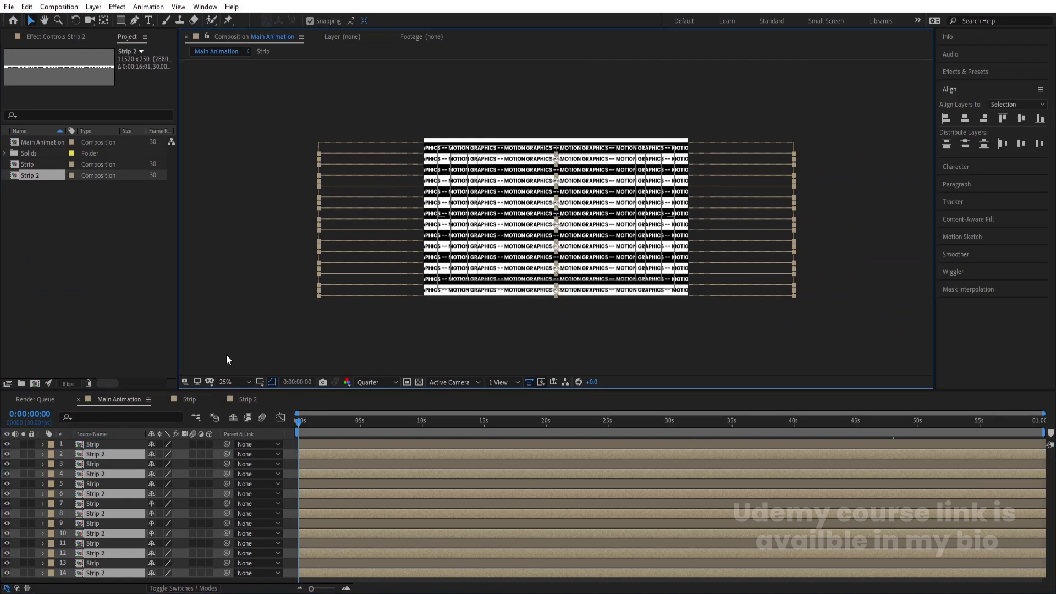
click(240, 382)
click(256, 174)
key(space)
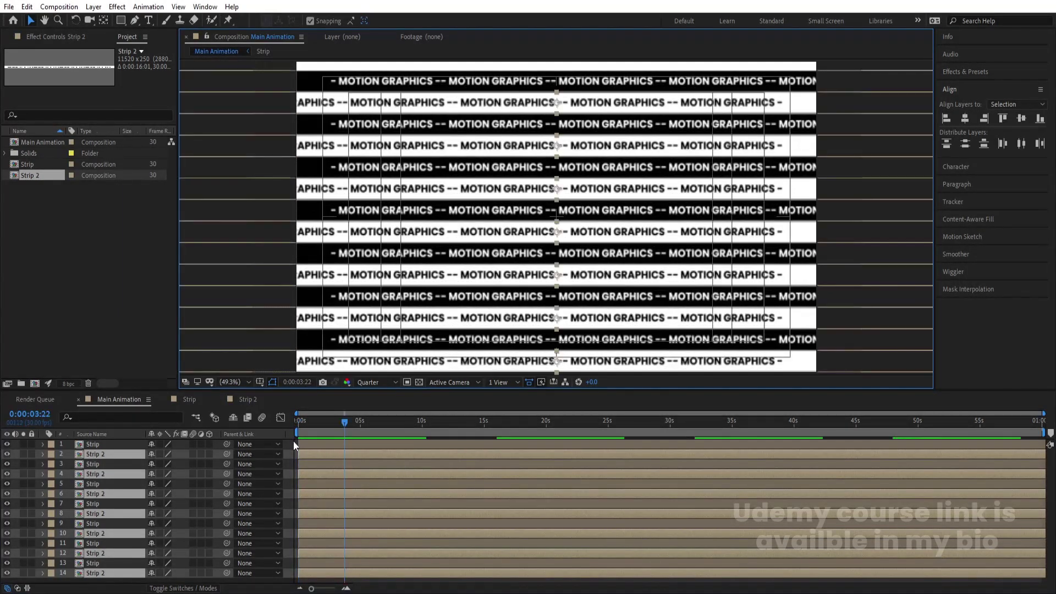
click(289, 441)
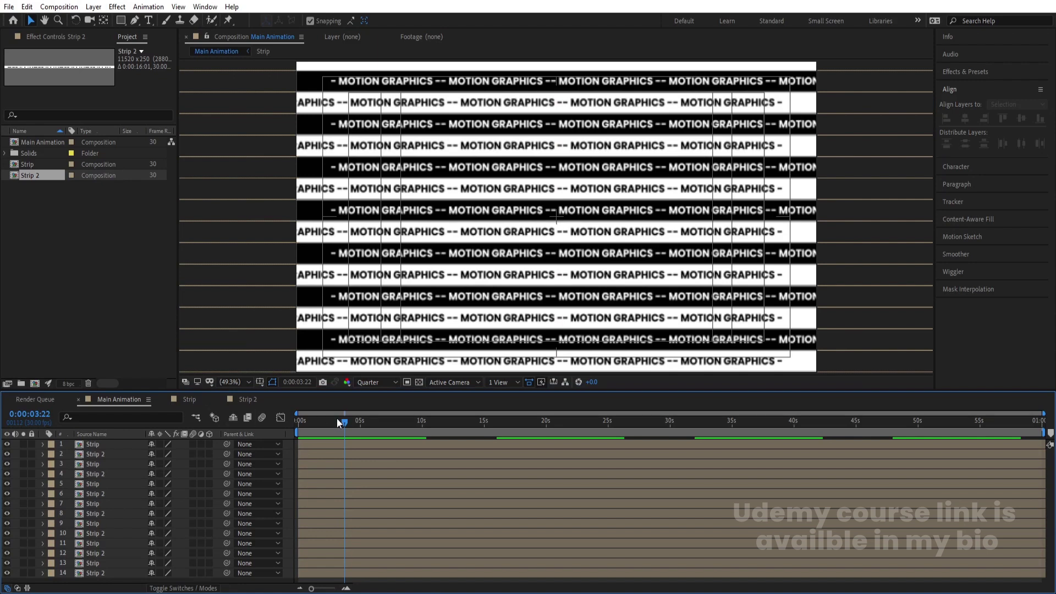
Reveal the Time Remap keyframes on all strip layers and preview the loop point around 0:00:16:00
key(ctrl+a)
key(ctrl+alt+t)
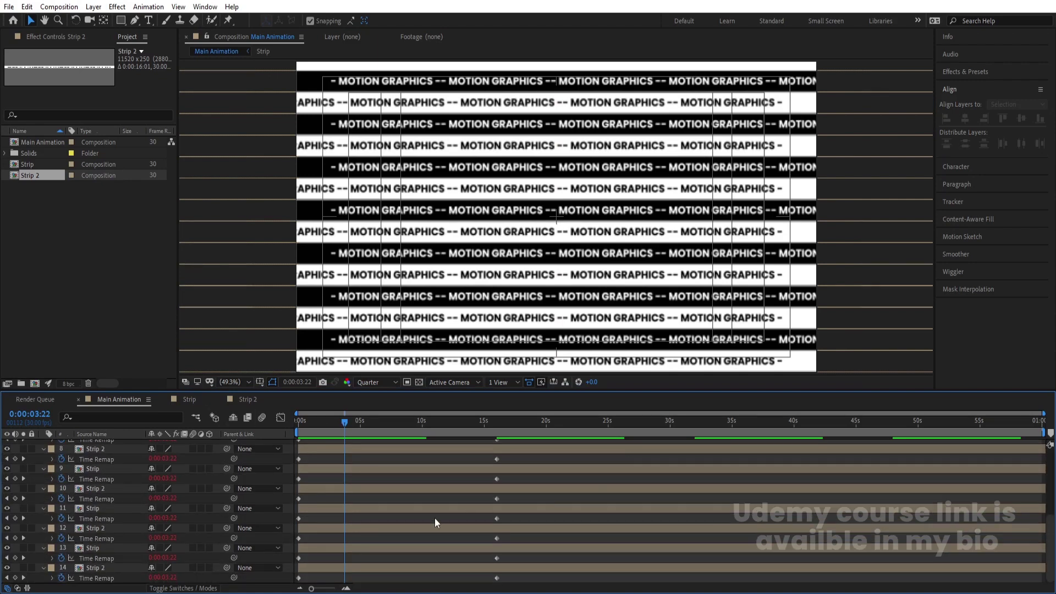
scroll(272, 515, up, 5)
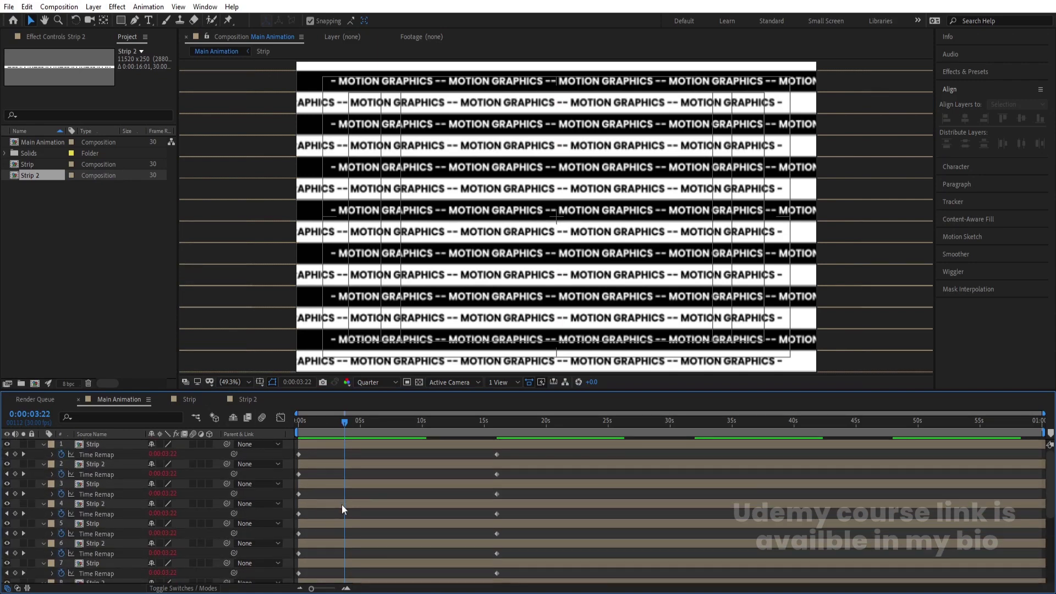
click(497, 431)
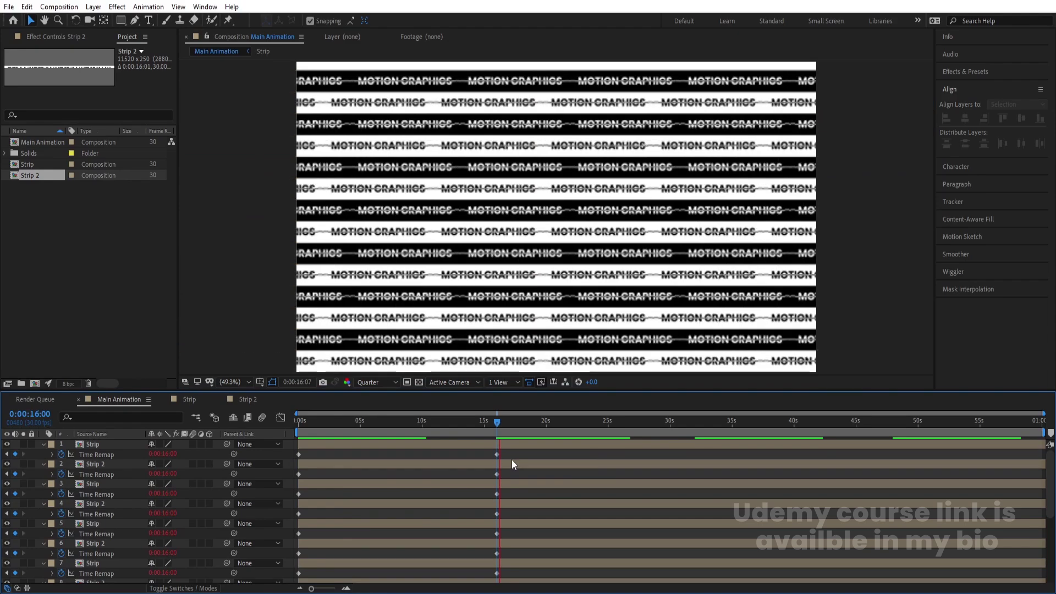
click(512, 460)
click(486, 420)
key(space)
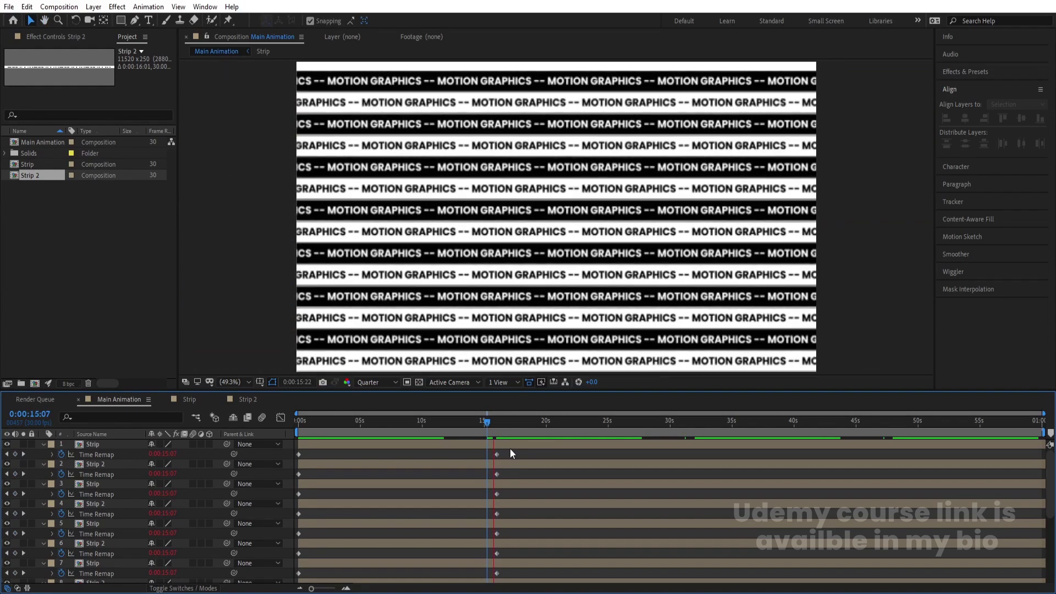
key(Home)
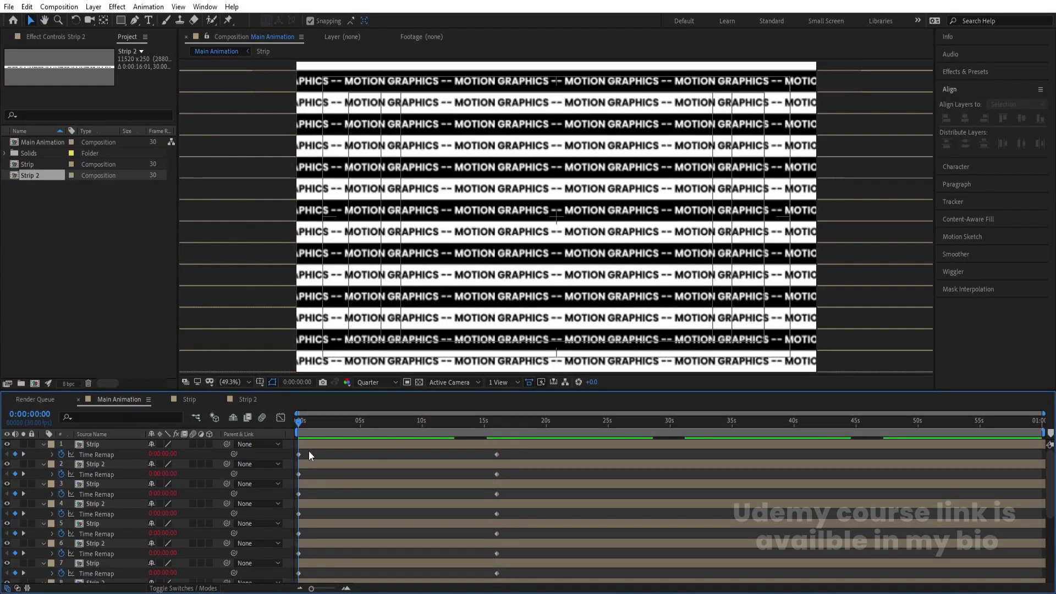
key(u)
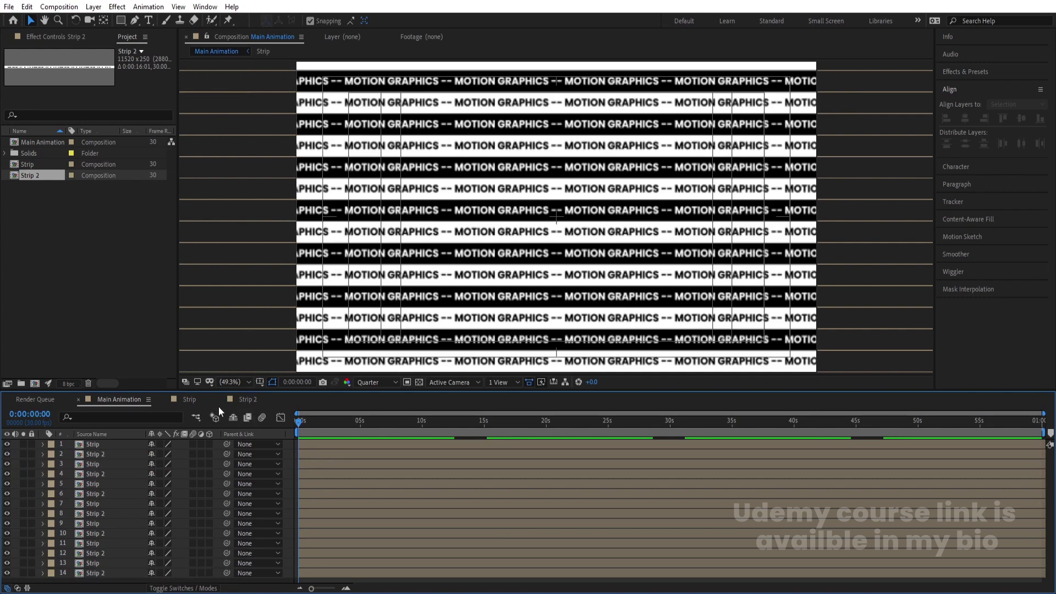
In the Strip composition, set the Rectangle tool to no fill and a white 2 px stroke
click(192, 399)
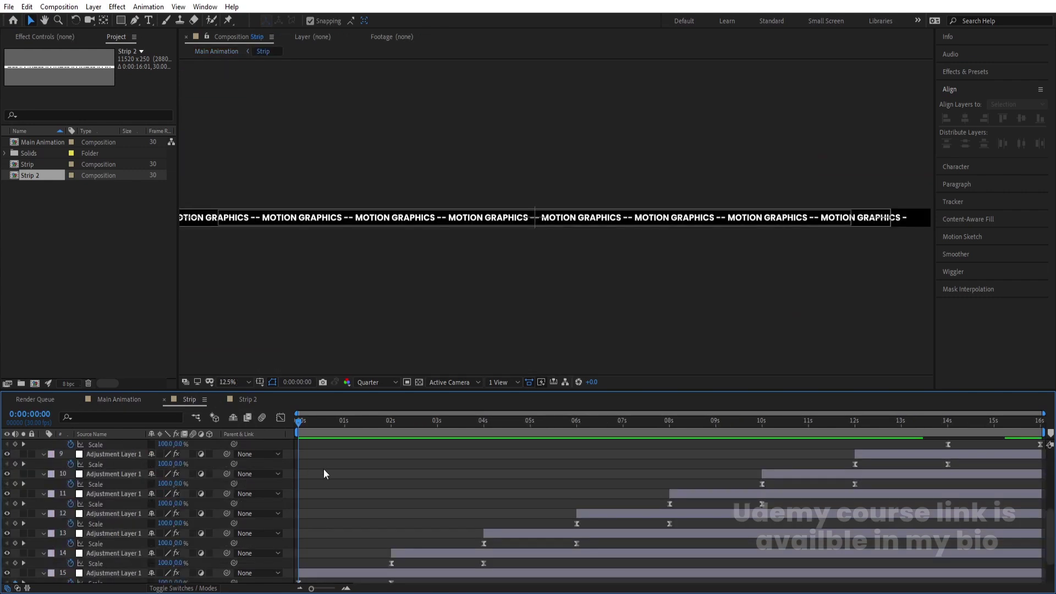
key(u)
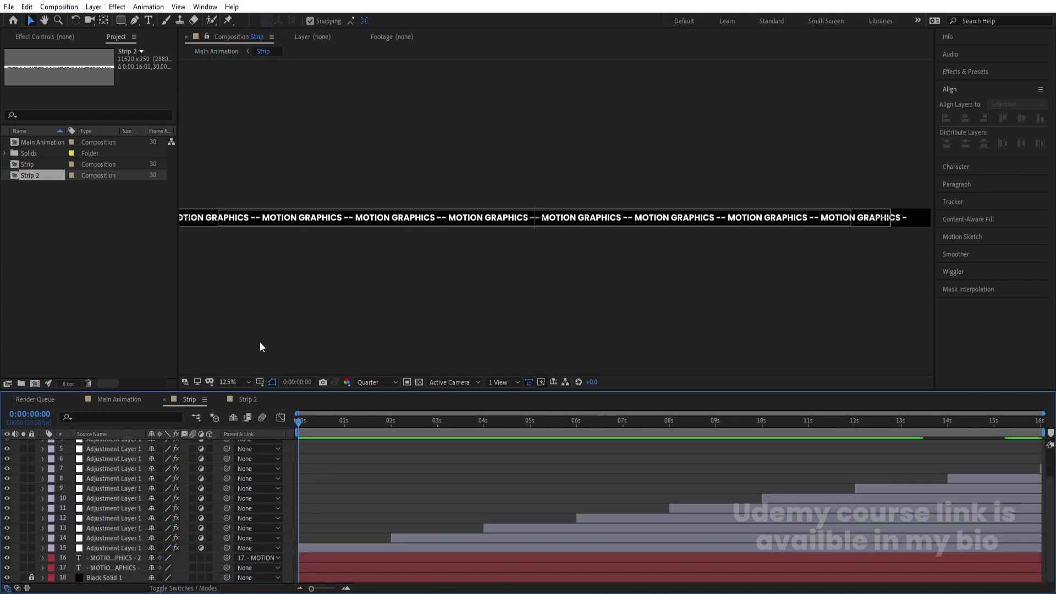
click(117, 21)
click(299, 21)
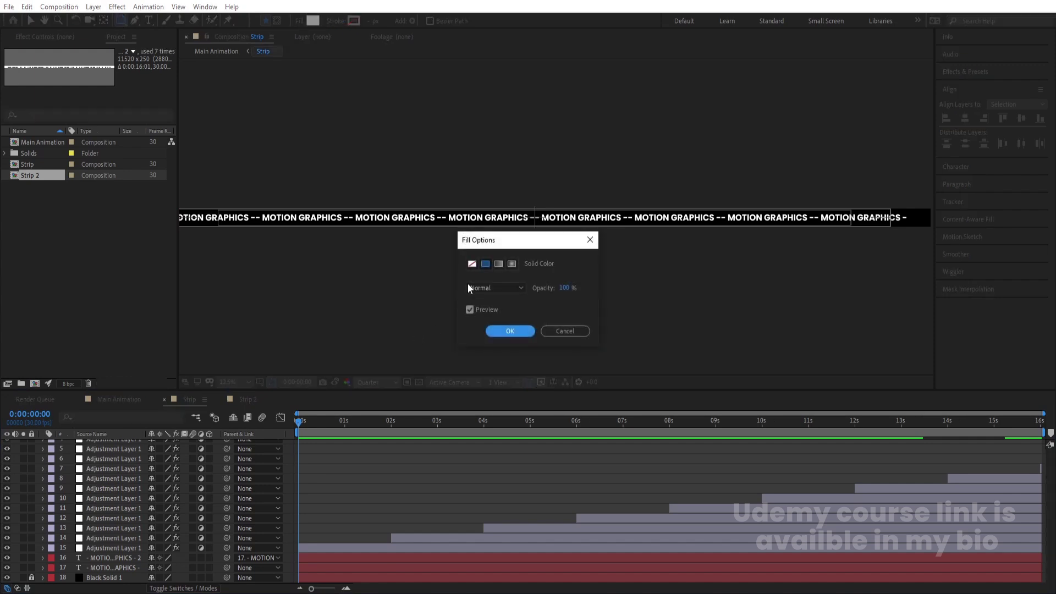
click(472, 267)
click(503, 333)
click(354, 21)
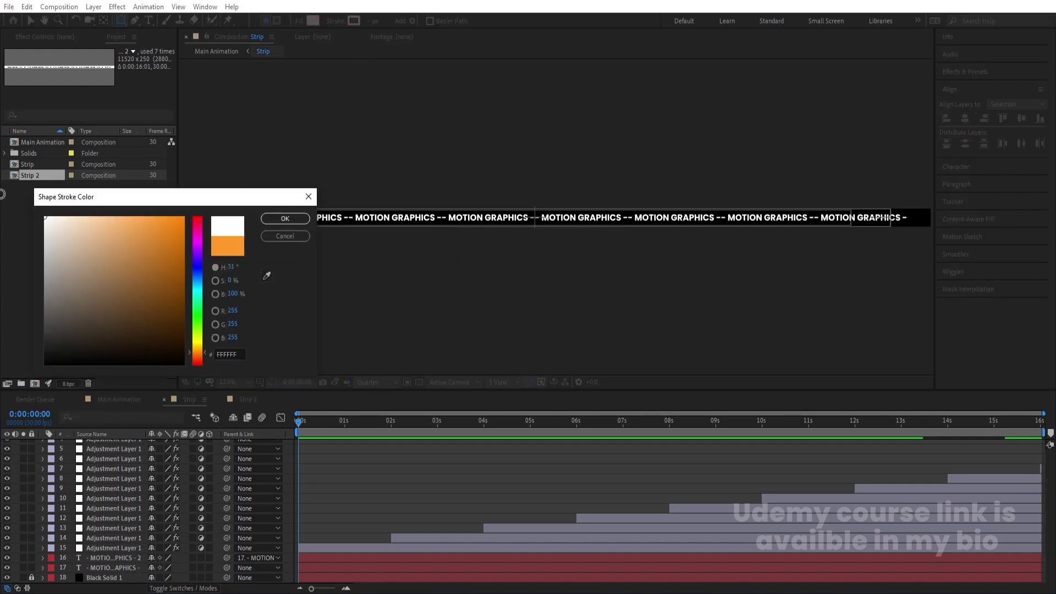
click(285, 218)
click(372, 21)
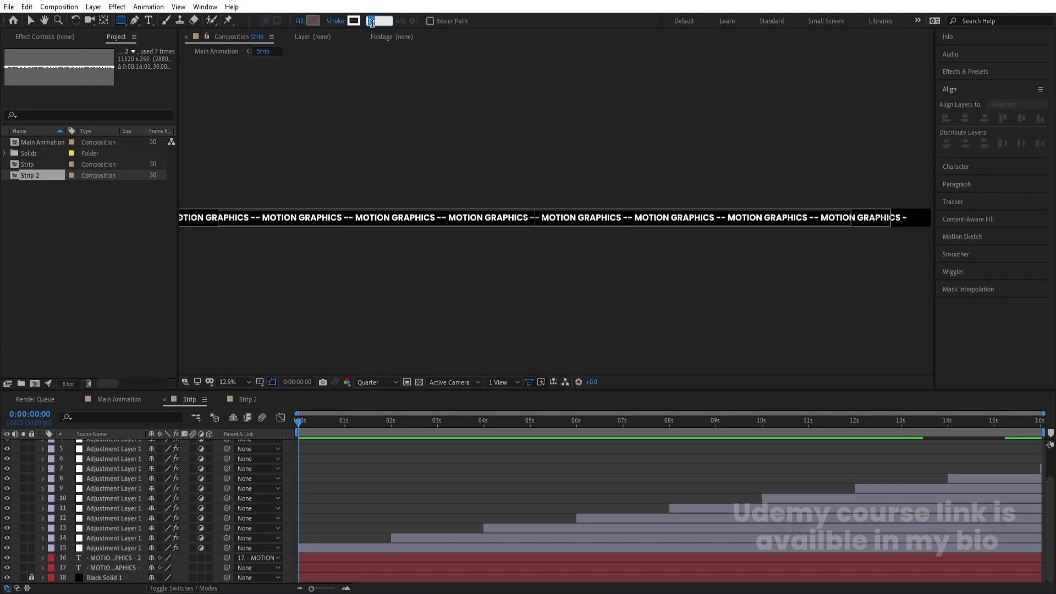
key(Return)
Create a rectangle the size of the composition and place its shape layer directly above the text layers
double_click(121, 20)
key(v)
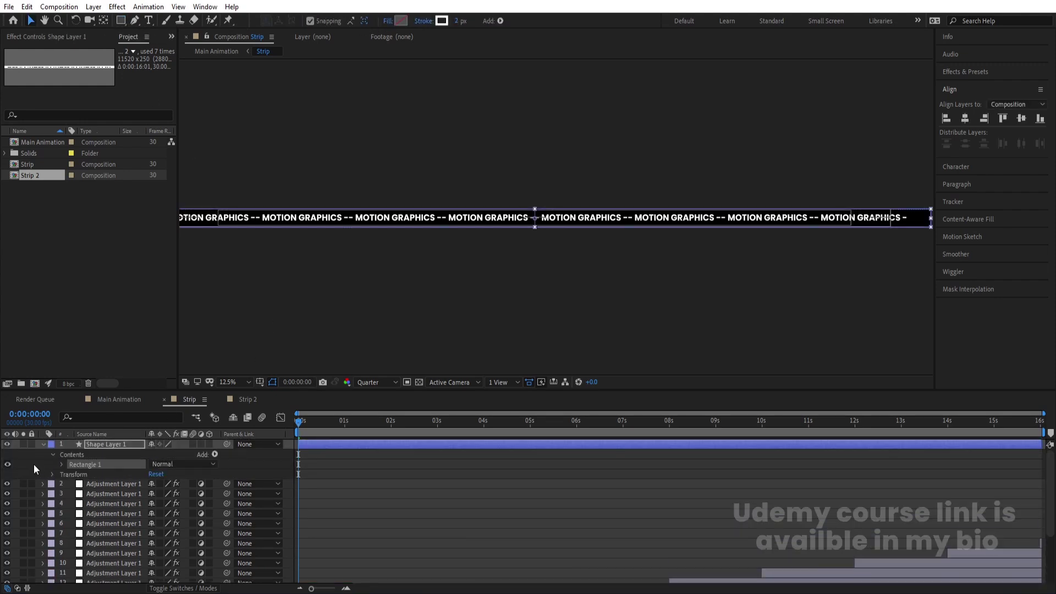
click(43, 444)
drag(92, 448, 127, 562)
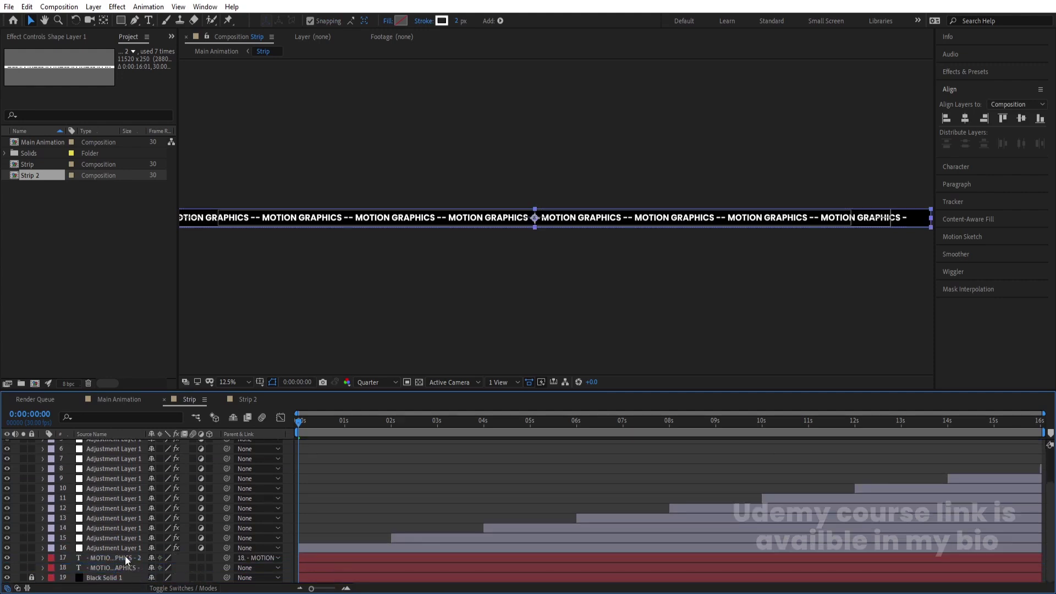
Unlink the rectangle layer's Scale and set it to 99% horizontally and 80% vertically
key(s)
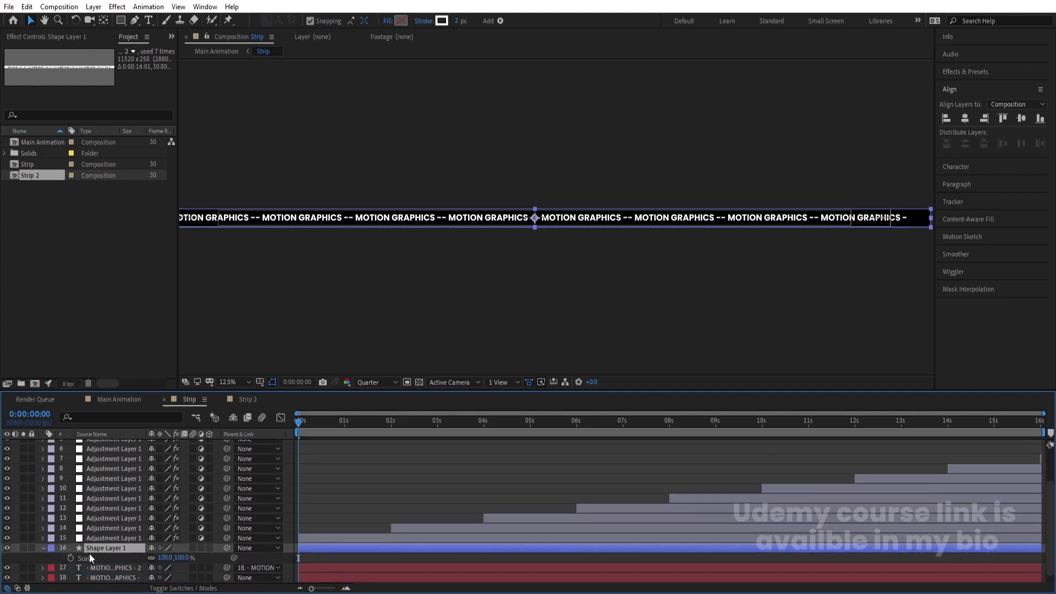
click(183, 558)
key(Return)
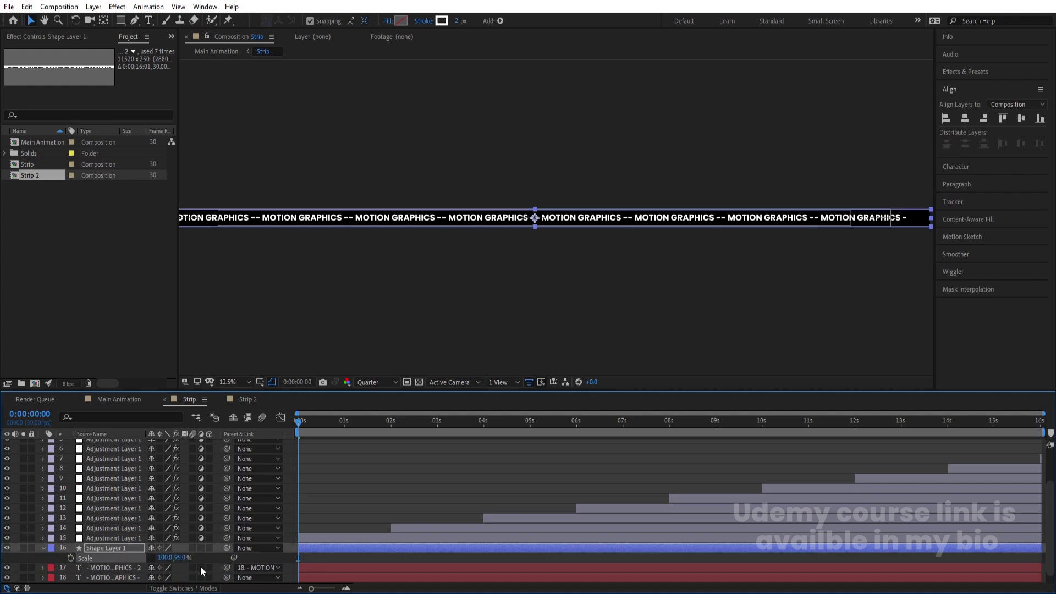
drag(183, 559, 168, 559)
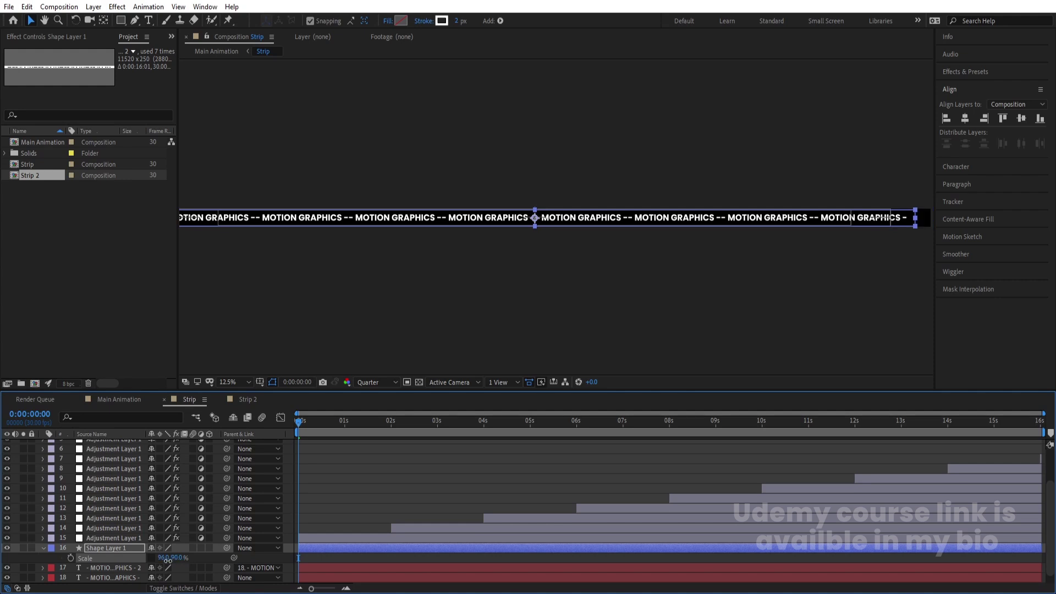
click(166, 559)
text(95)
key(Return)
click(167, 560)
text(9)
key(Return)
click(167, 558)
text(99)
key(Return)
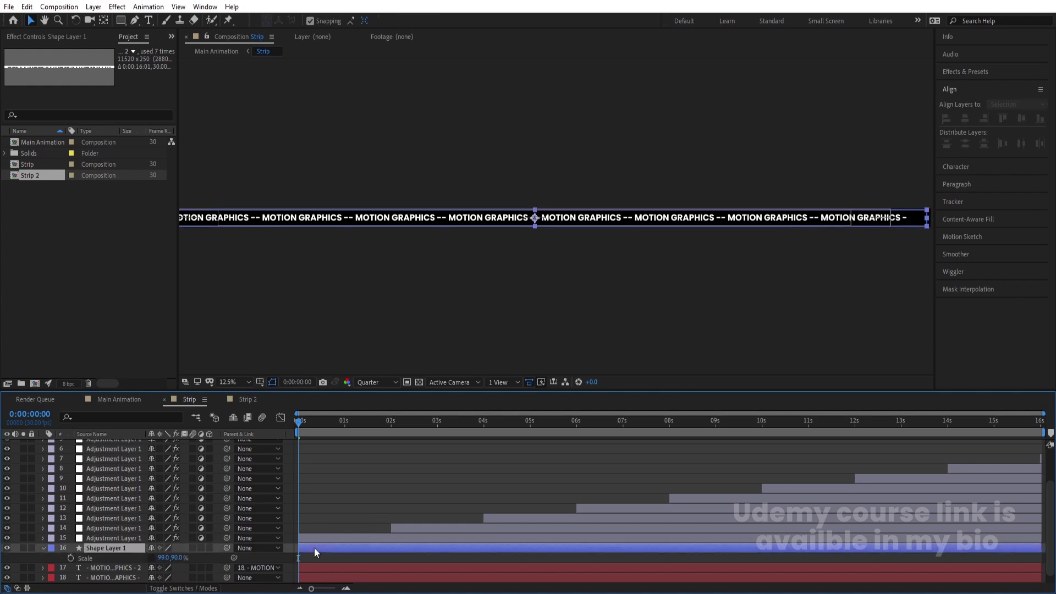
click(178, 558)
text(80)
key(Return)
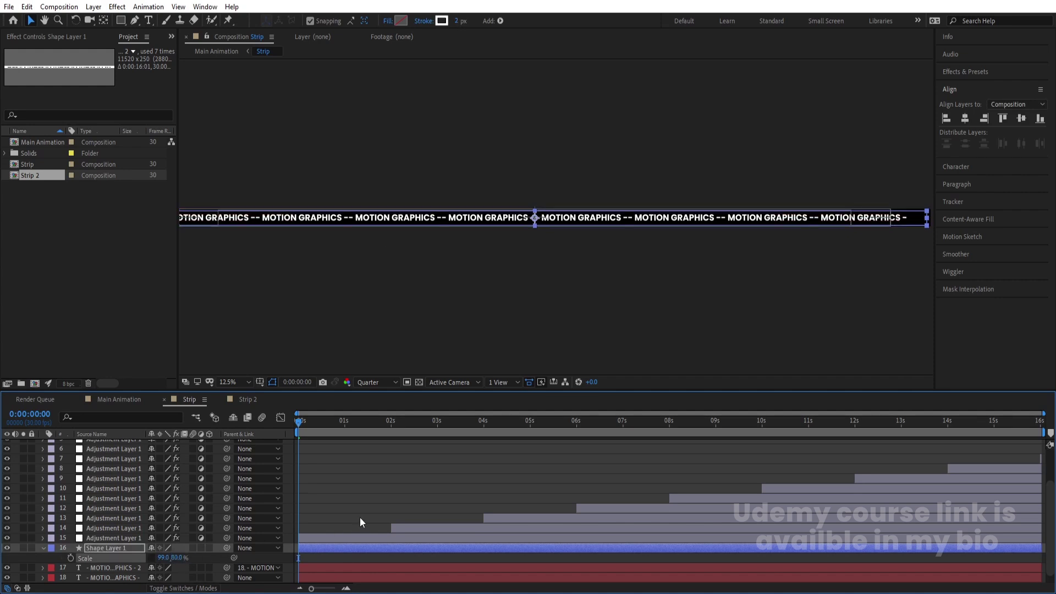
key(F2)
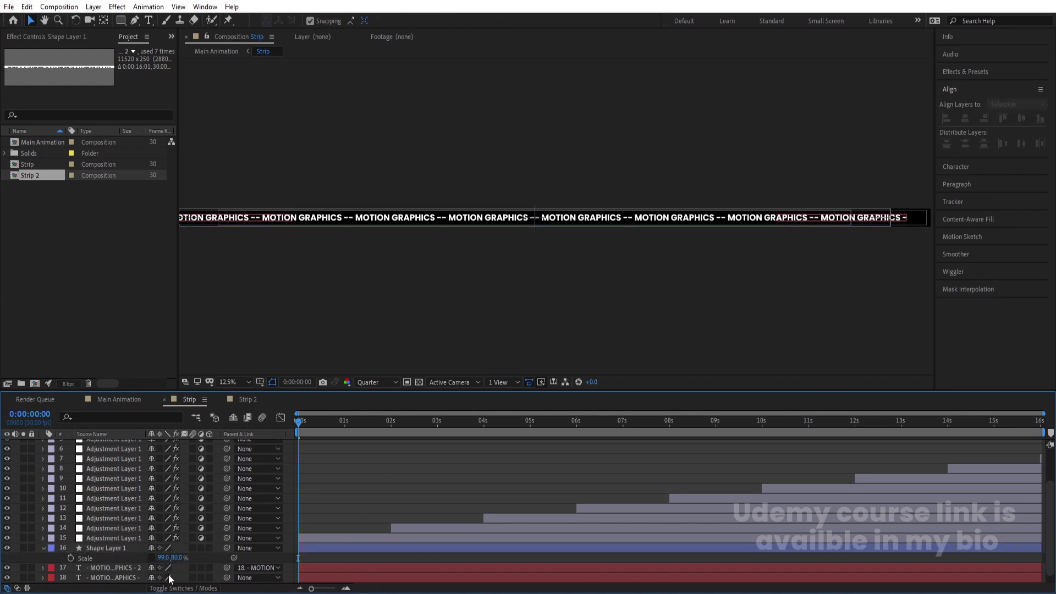
Set the rectangle outline's stroke width to 3 px
click(128, 540)
click(129, 548)
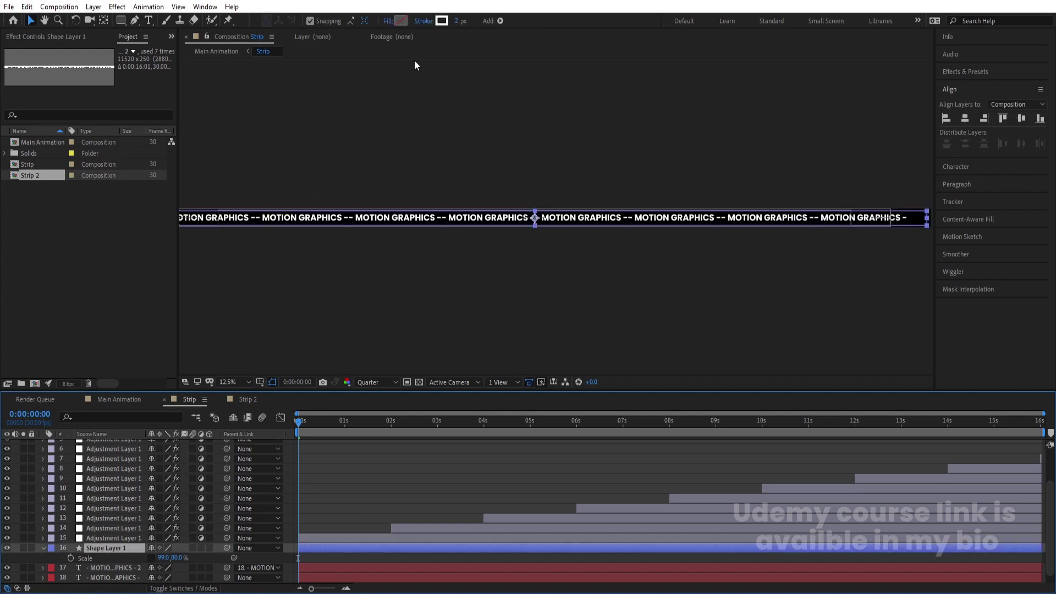
click(456, 21)
text(3)
key(Return)
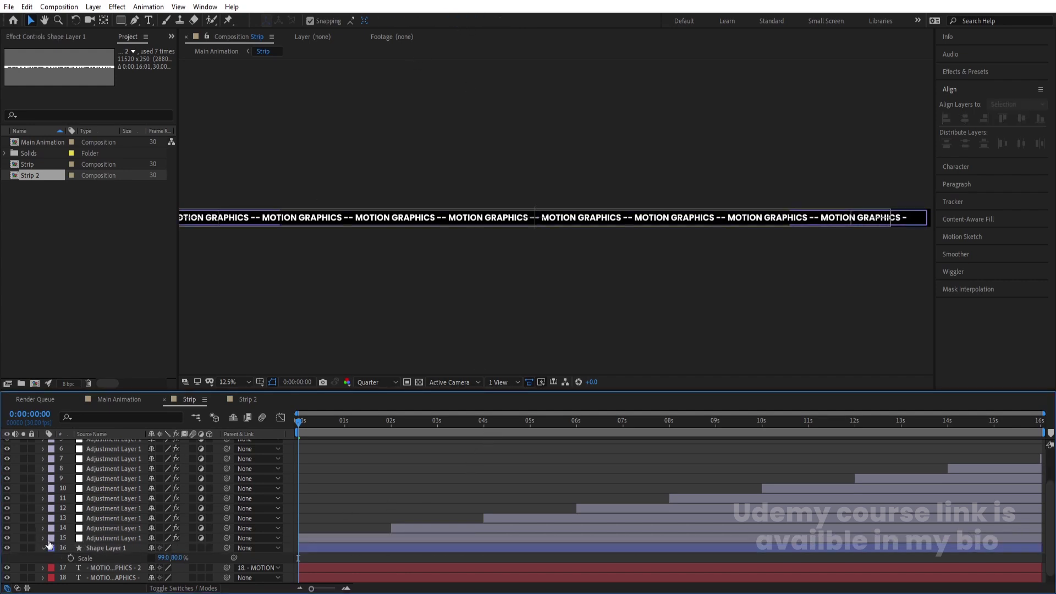
Copy the outlined rectangle layer into the Strip 2 composition, directly above its text layers
click(247, 399)
click(114, 548)
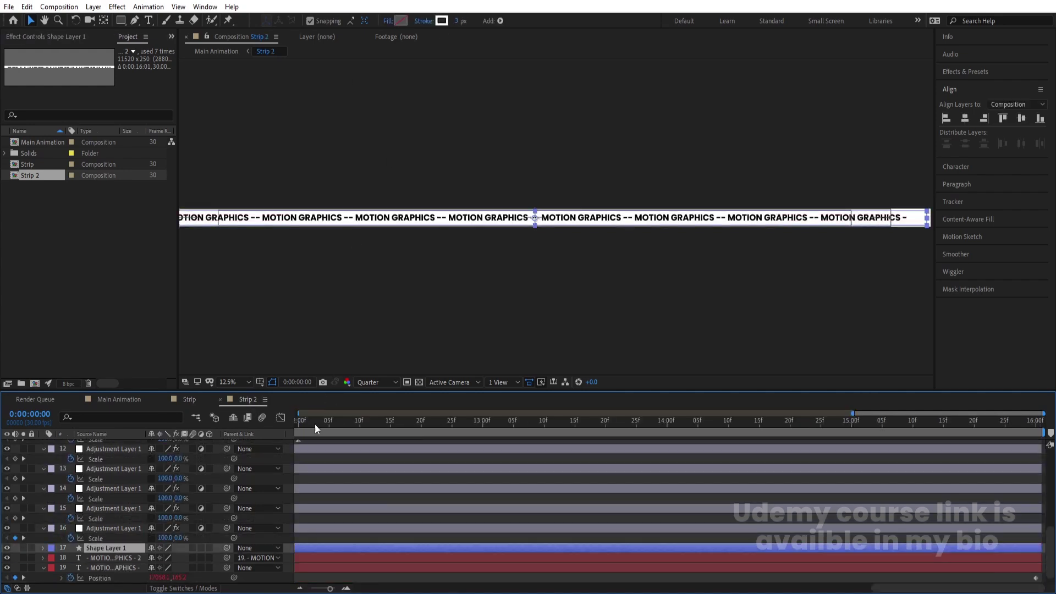
key(equal)
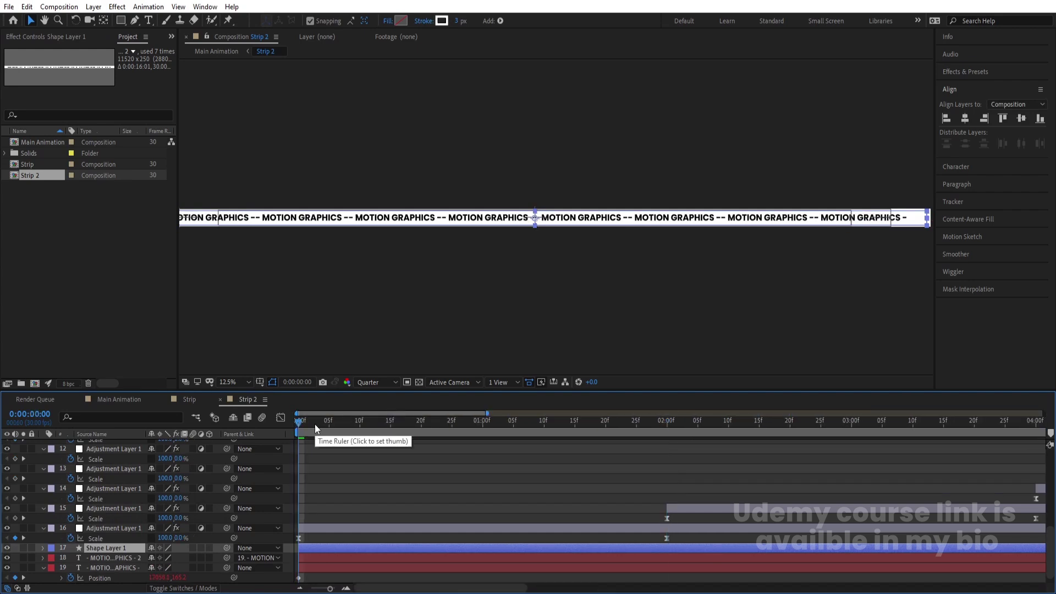
click(680, 336)
Preview the Main Animation composition at Full and then Quarter resolution, and return to its start
click(125, 400)
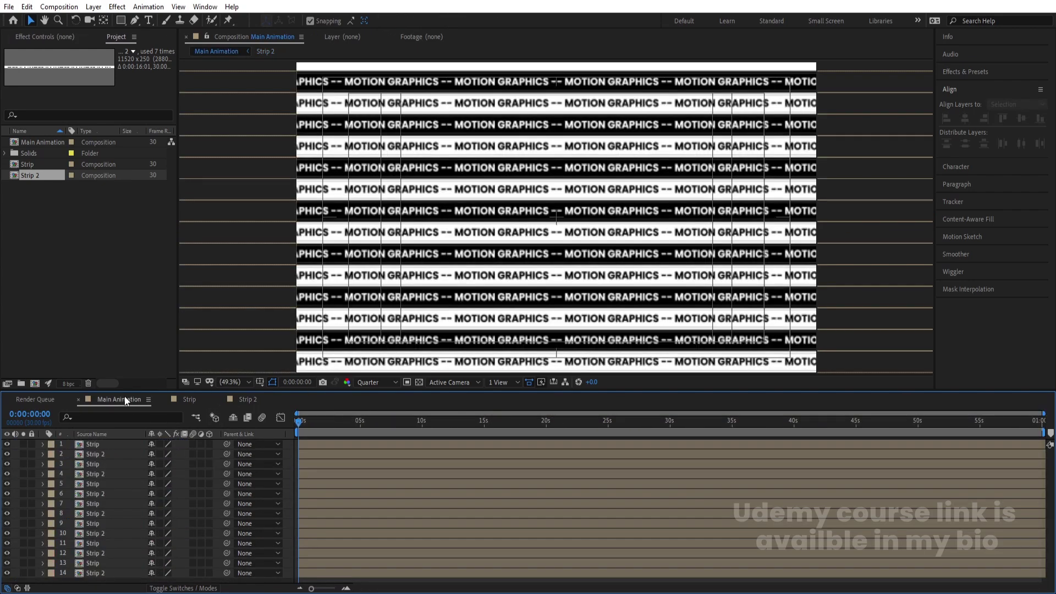
click(379, 384)
click(375, 409)
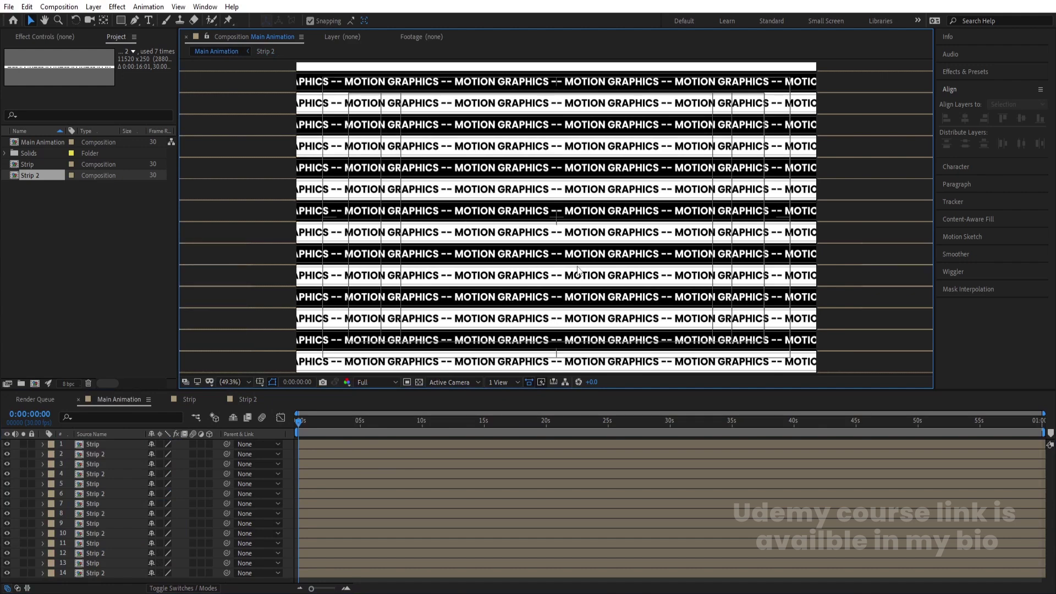
key(space)
click(378, 382)
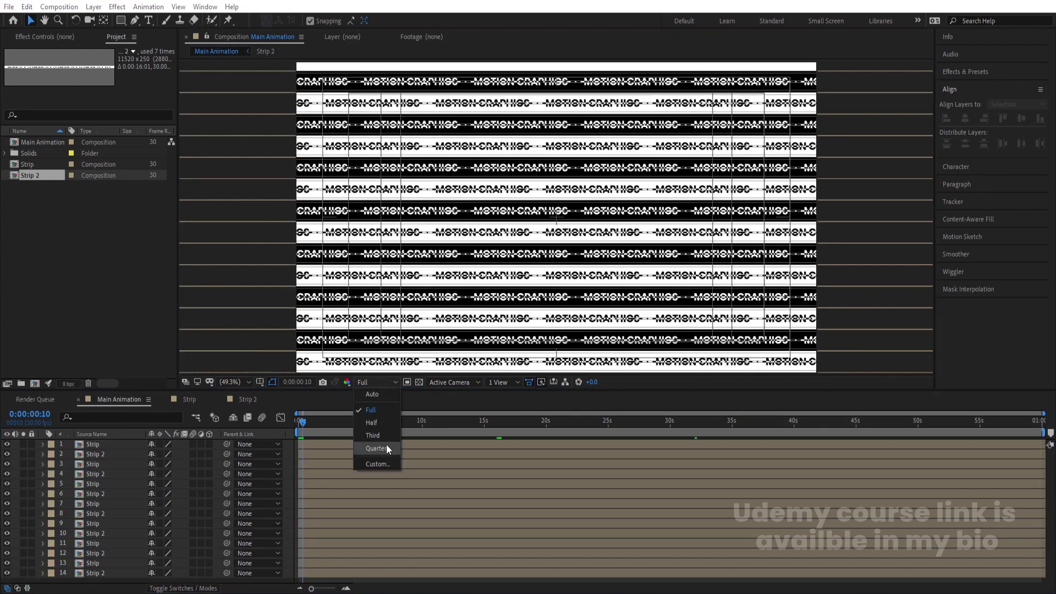
click(381, 449)
click(288, 455)
key(space)
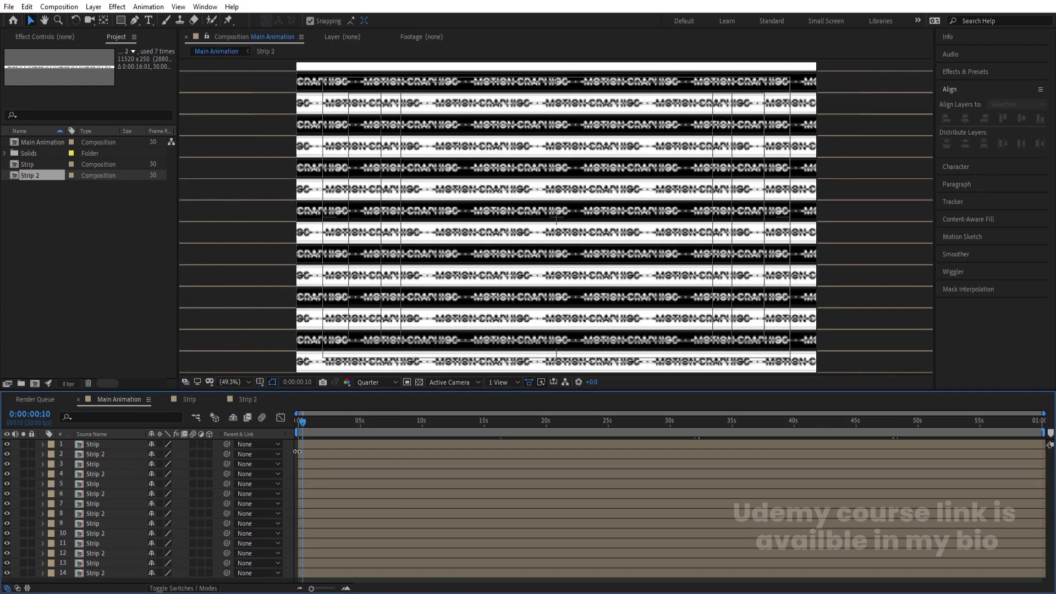
click(297, 427)
Make all Strip and Strip 2 layers in Main Animation 3D layers and clear the selection
key(ctrl+a)
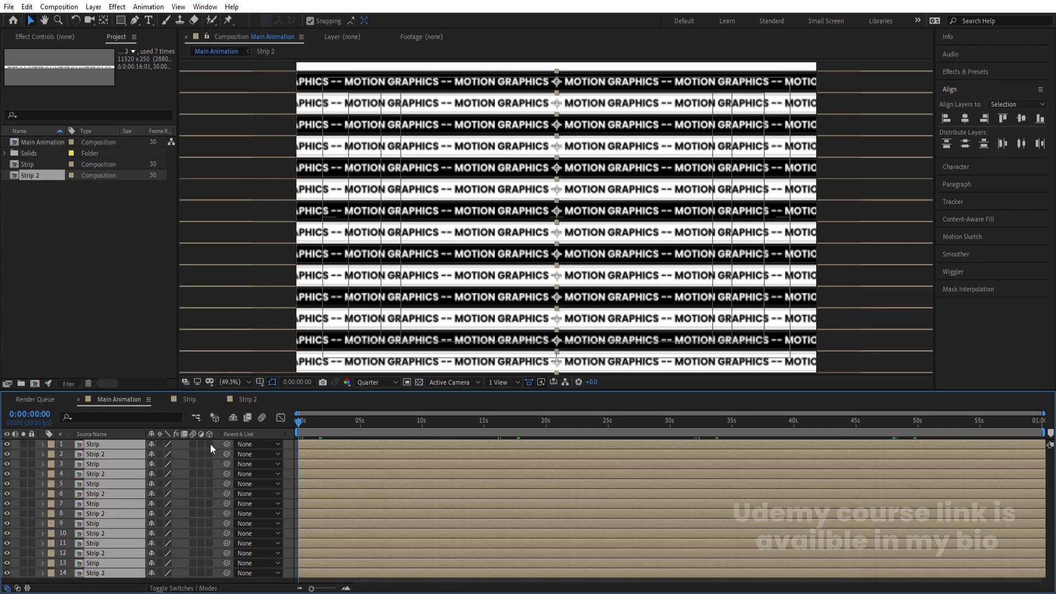
click(209, 444)
key(ctrl+shift+a)
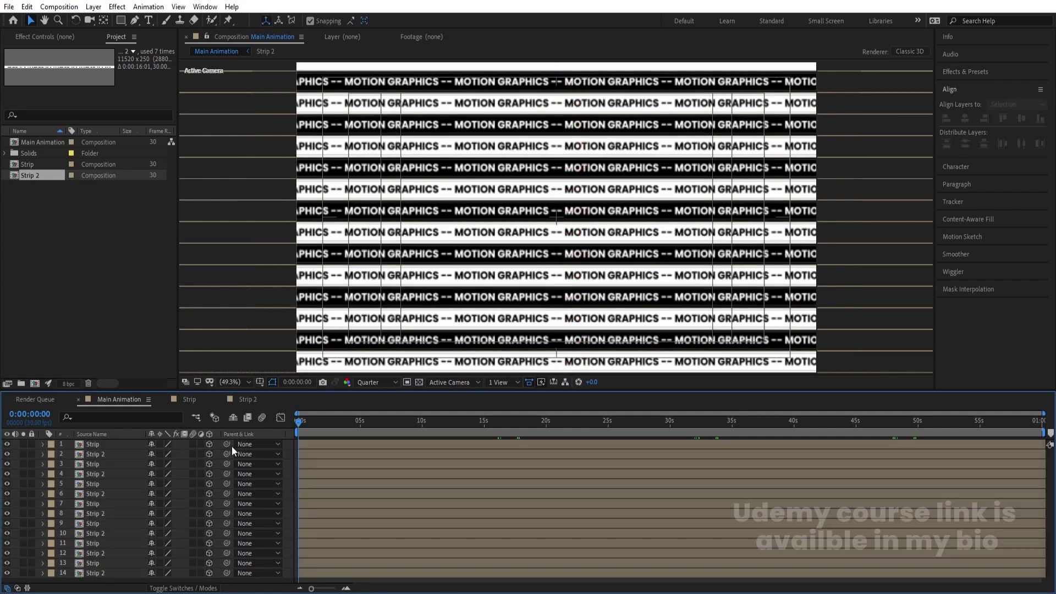
Add a two-node camera with the default settings to Main Animation
right_click(288, 446)
mouse_move(358, 453)
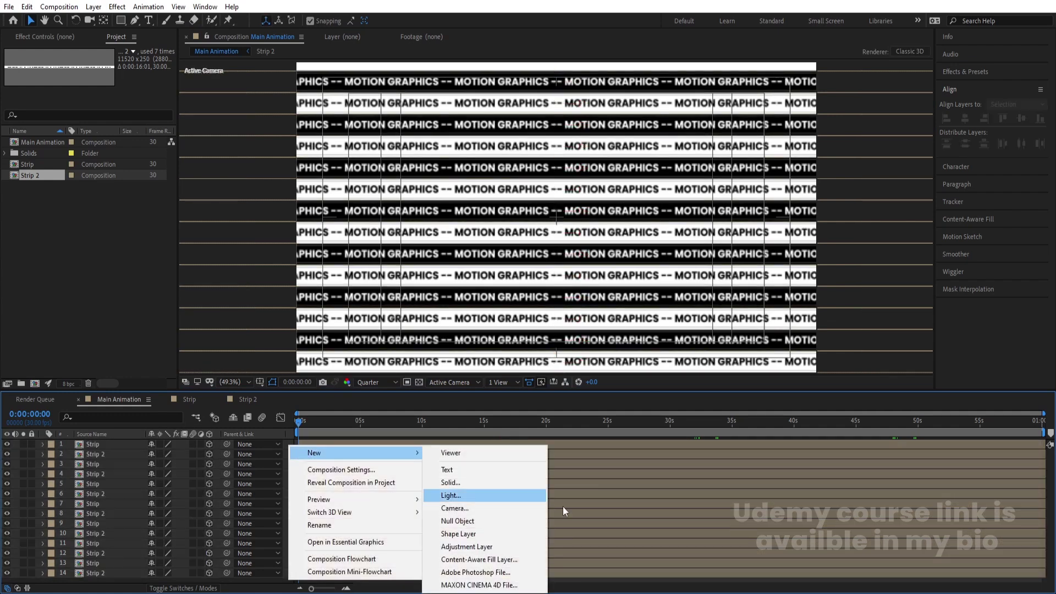
click(455, 508)
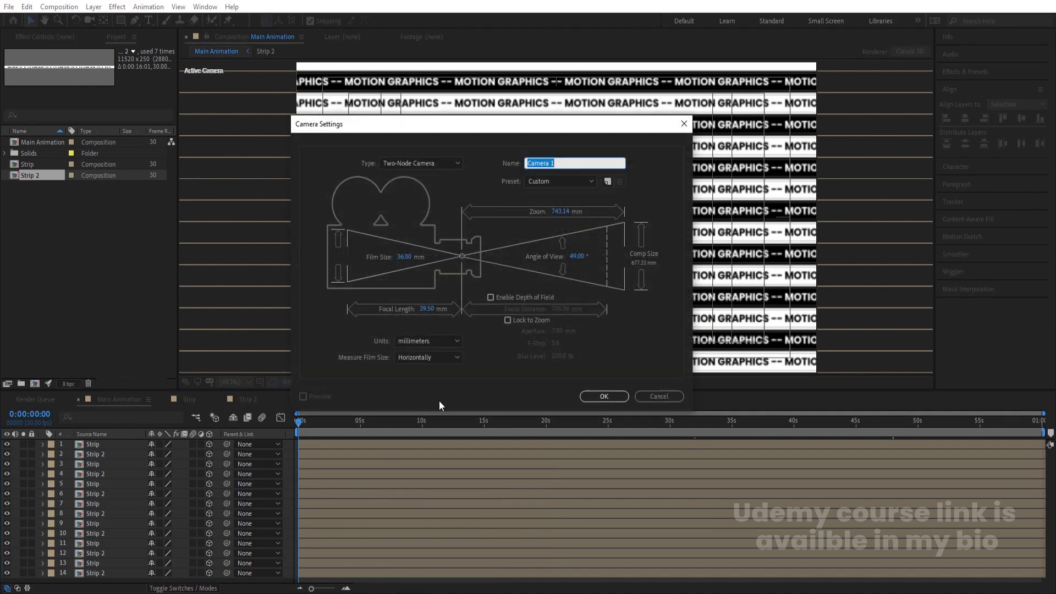
click(605, 398)
Add a null object, make it 3D, and parent Camera 1 to it
right_click(289, 448)
mouse_move(301, 456)
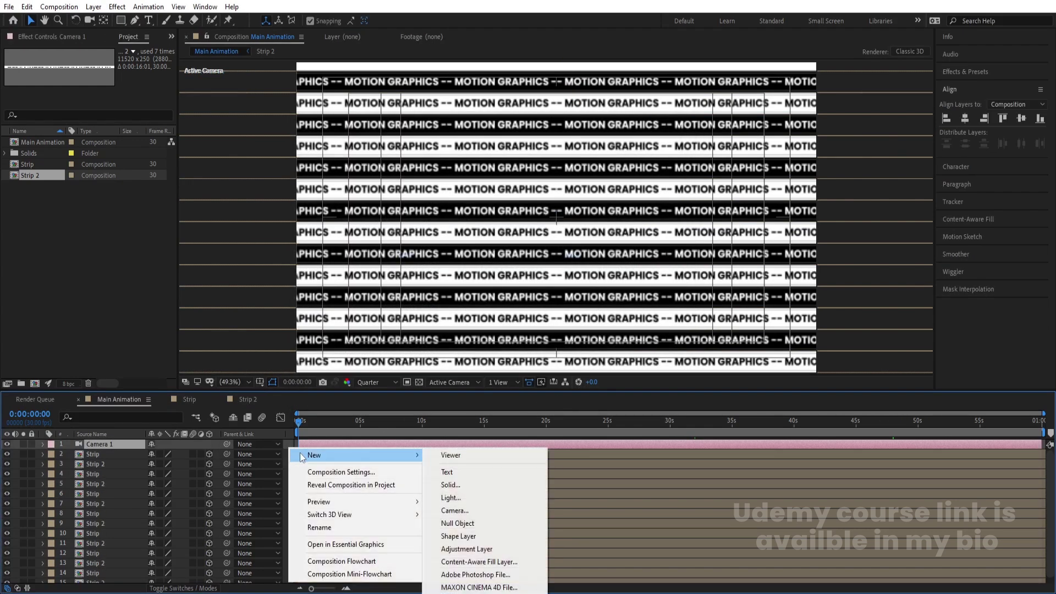
click(491, 523)
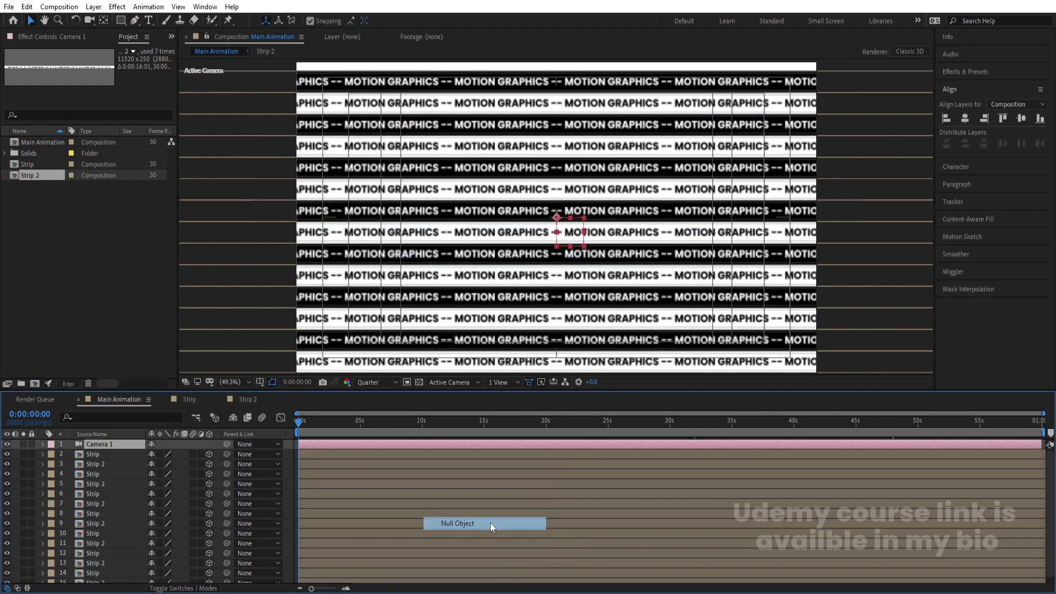
click(209, 444)
click(95, 457)
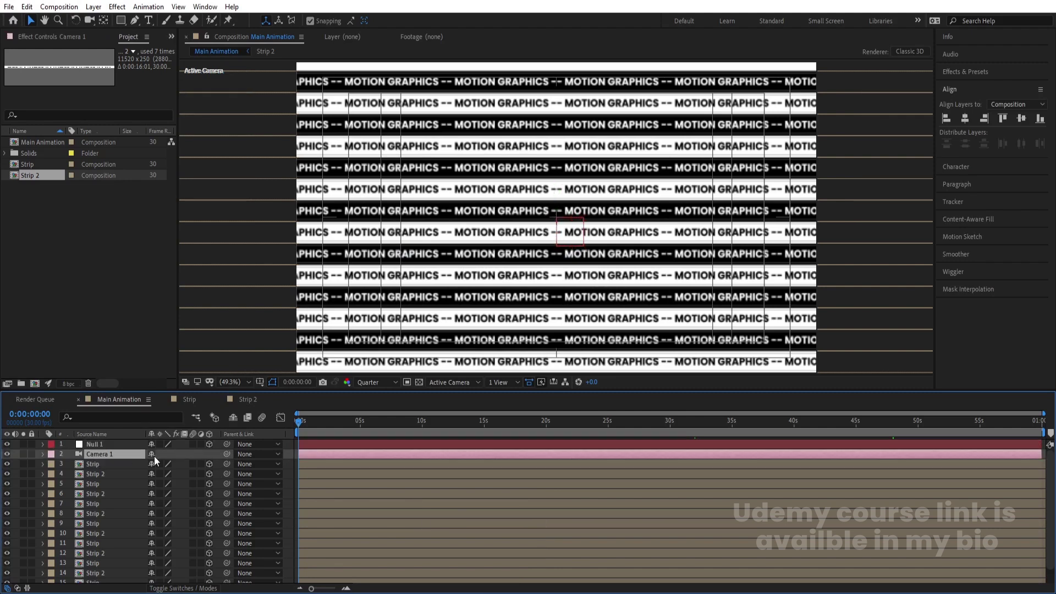
drag(227, 454, 120, 444)
Set the null's X Rotation to 36°, turn it around the Y axis, and scale it to 59%
click(120, 444)
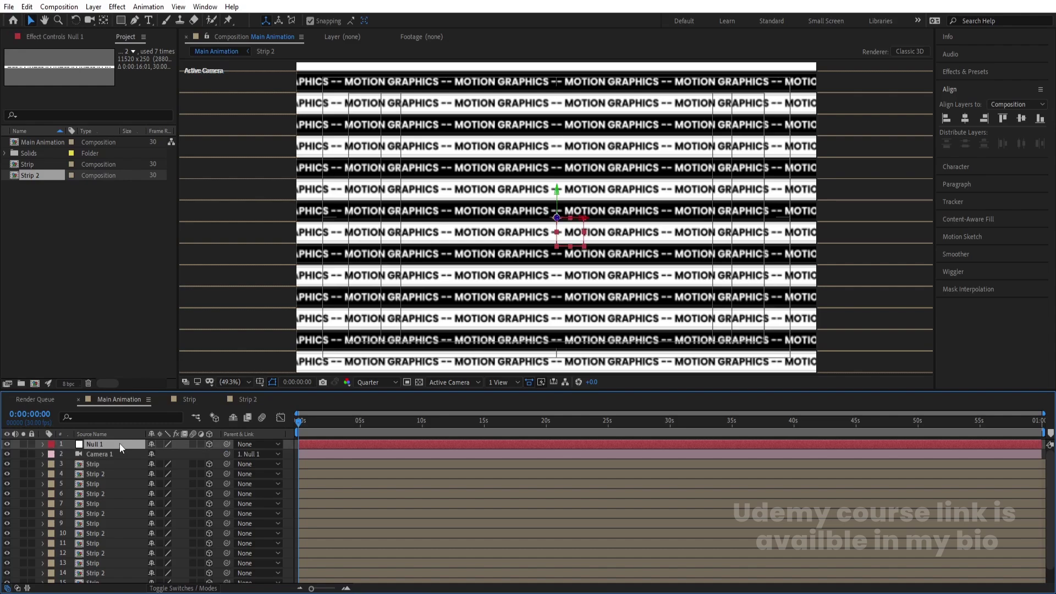
key(r)
drag(152, 473, 140, 455)
key(s)
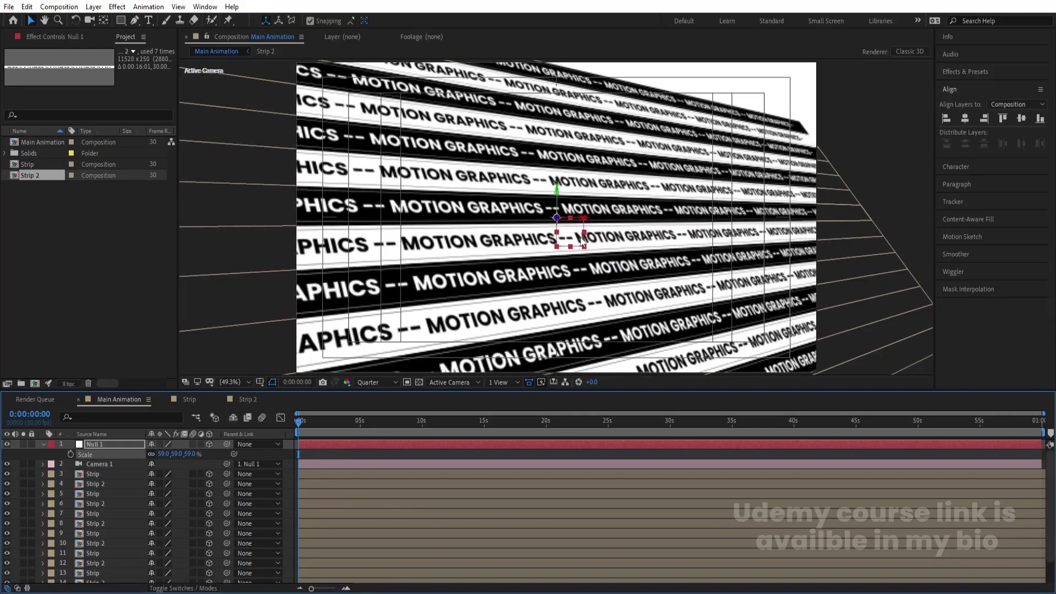
Turn off snapping and move the null to reframe the angled strips in the camera view
click(594, 220)
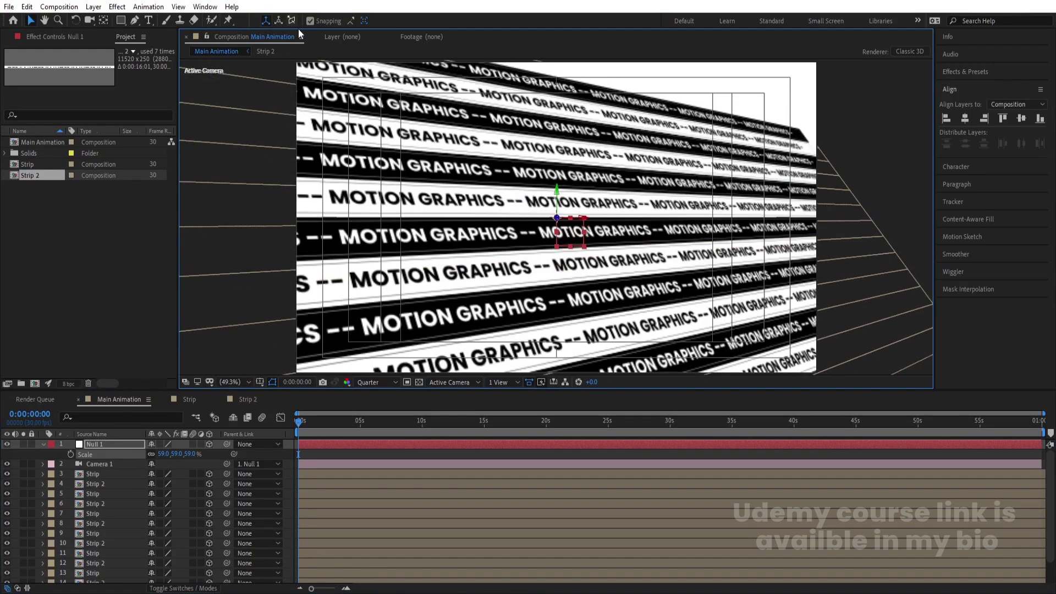
click(309, 21)
drag(575, 238, 616, 209)
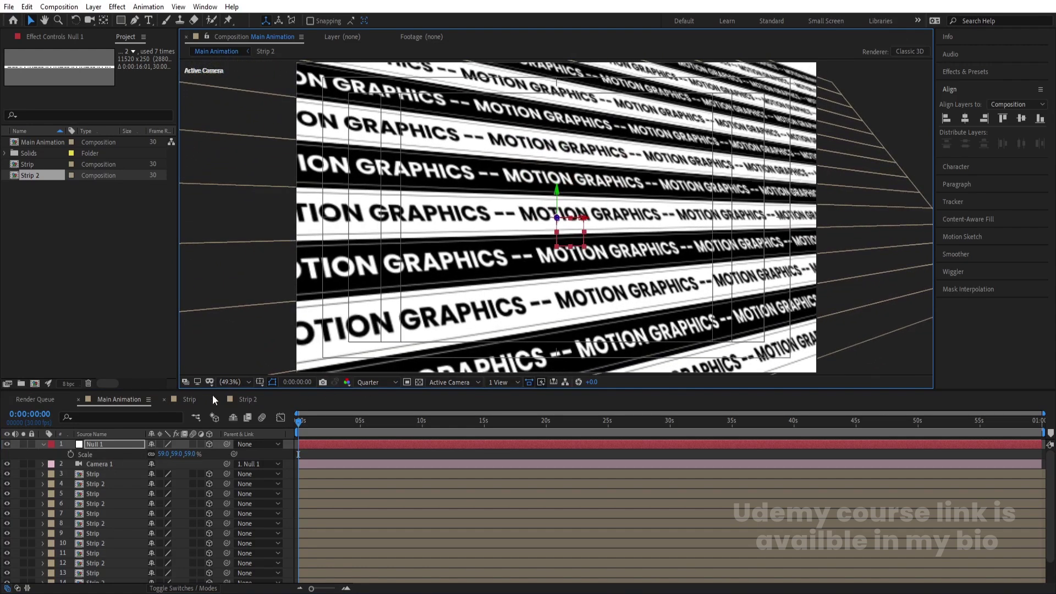
Set the null's Y Rotation to 32° and reposition it so the strips fill the frame
key(r)
drag(165, 474, 249, 451)
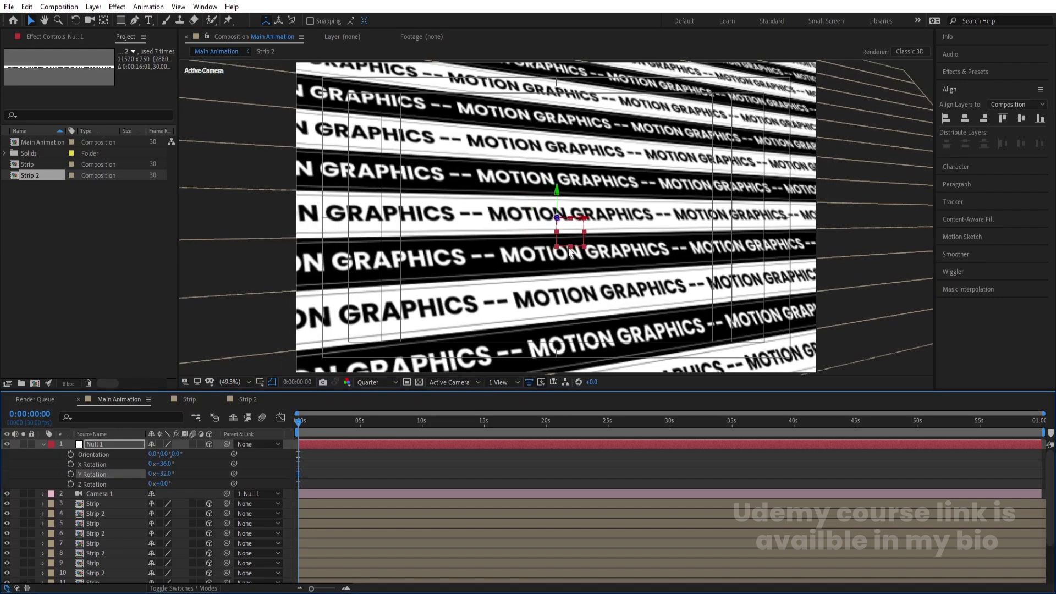
drag(569, 252, 554, 235)
Preview the angled strips, then collapse the null's properties and return to the start of the composition
key(space)
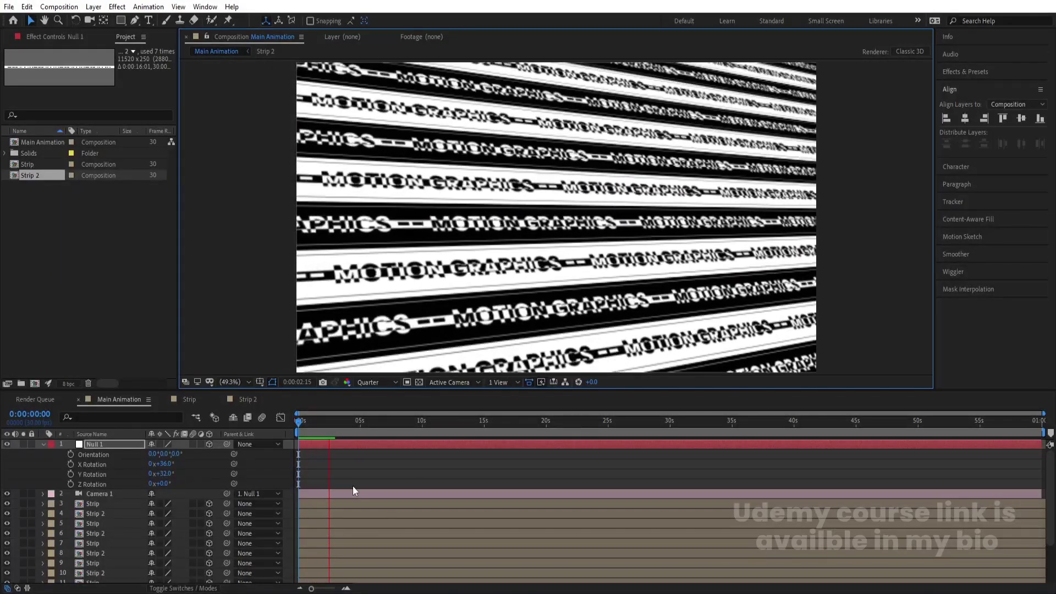
key(space)
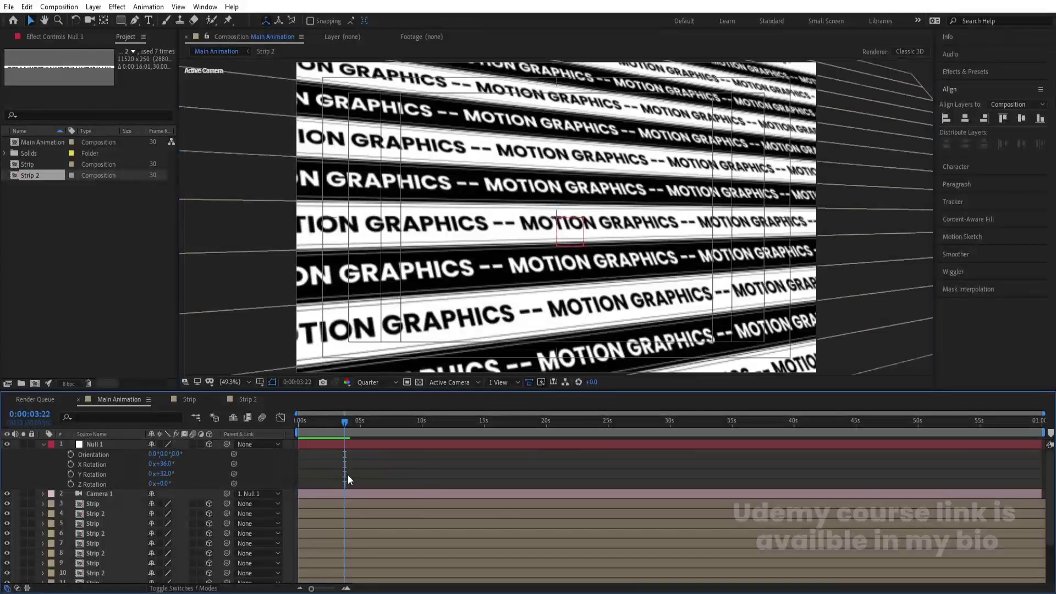
click(347, 474)
key(u)
drag(303, 420, 297, 420)
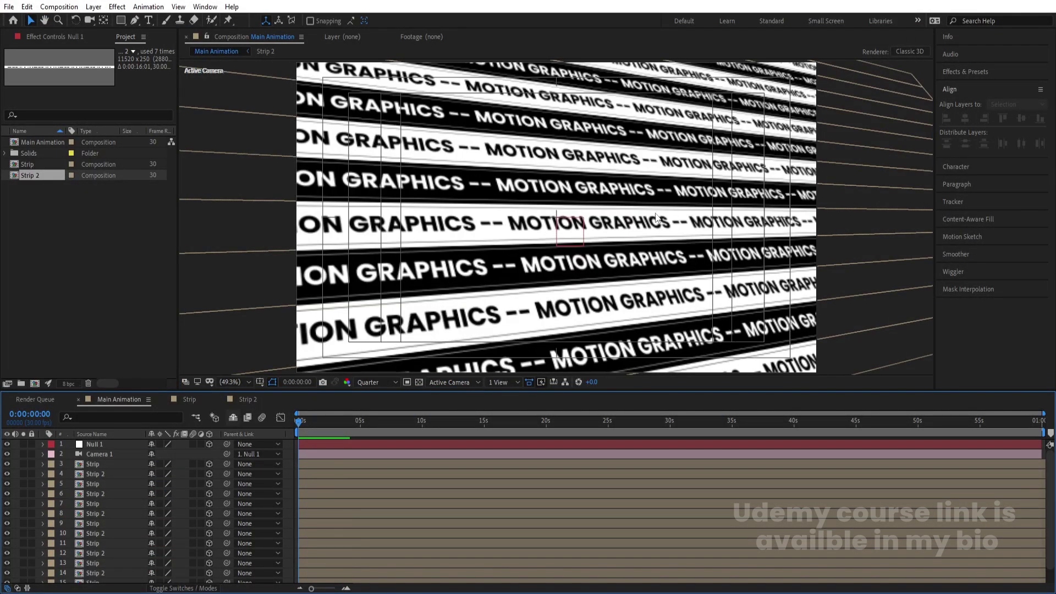
scroll(350, 440, down, 1)
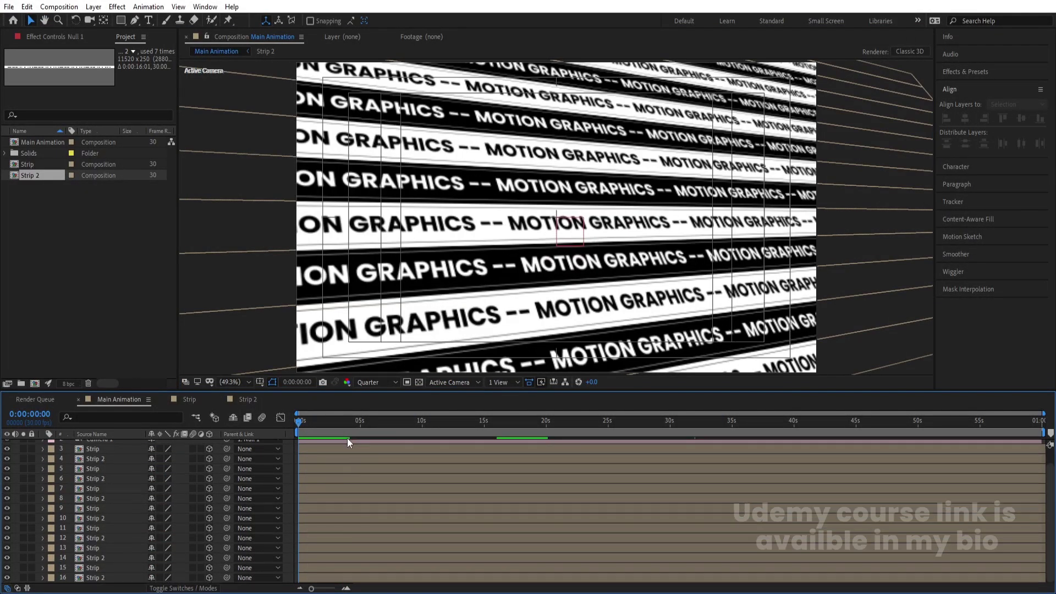
click(103, 577)
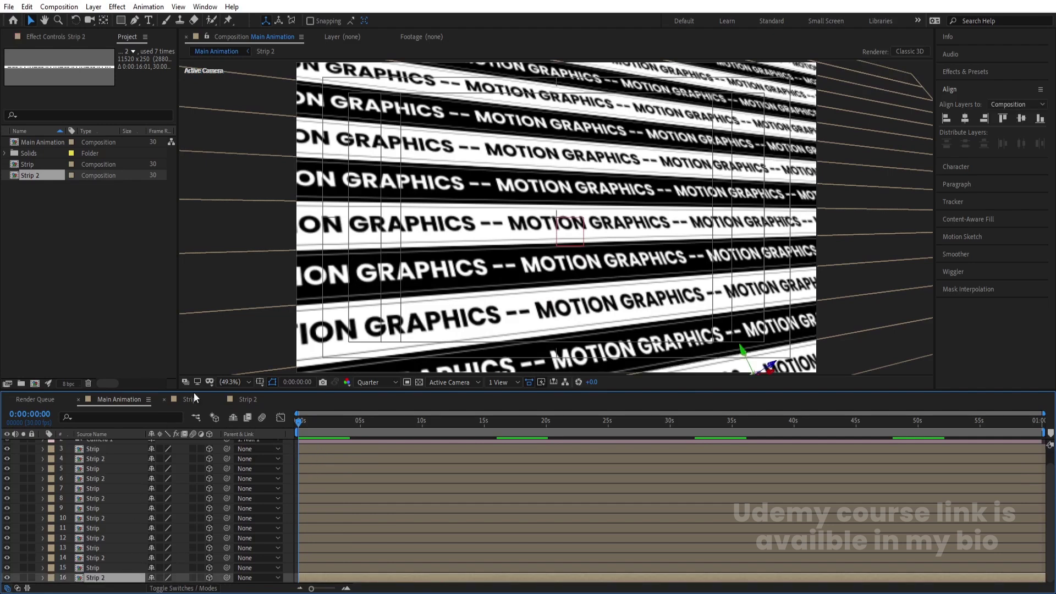
In Strip, raise the influence of the bottom text layer's first Position keyframe to about 51% and match it on the last keyframe
click(193, 393)
key(s)
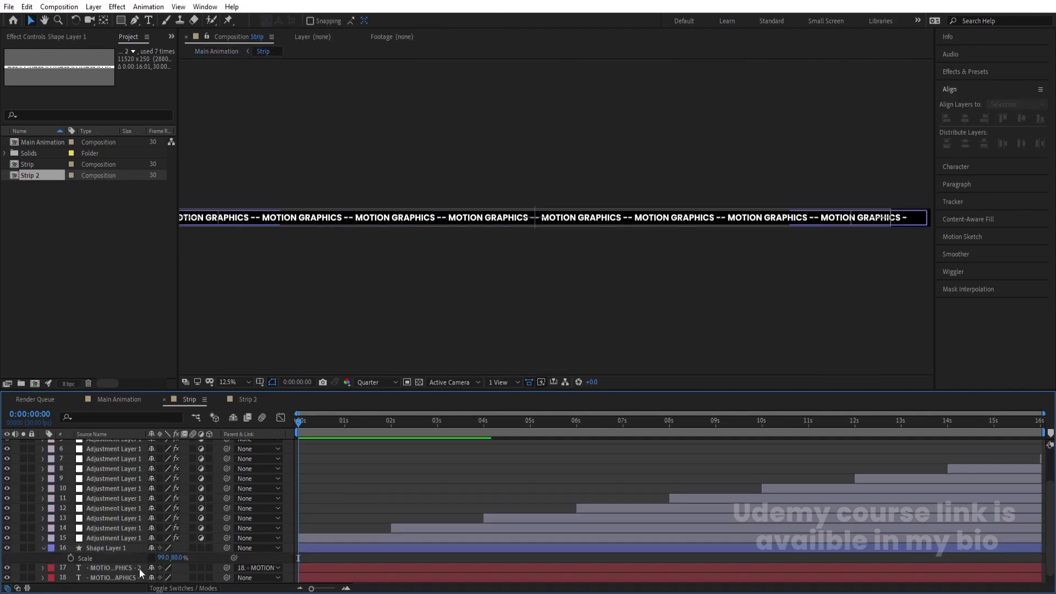
click(124, 577)
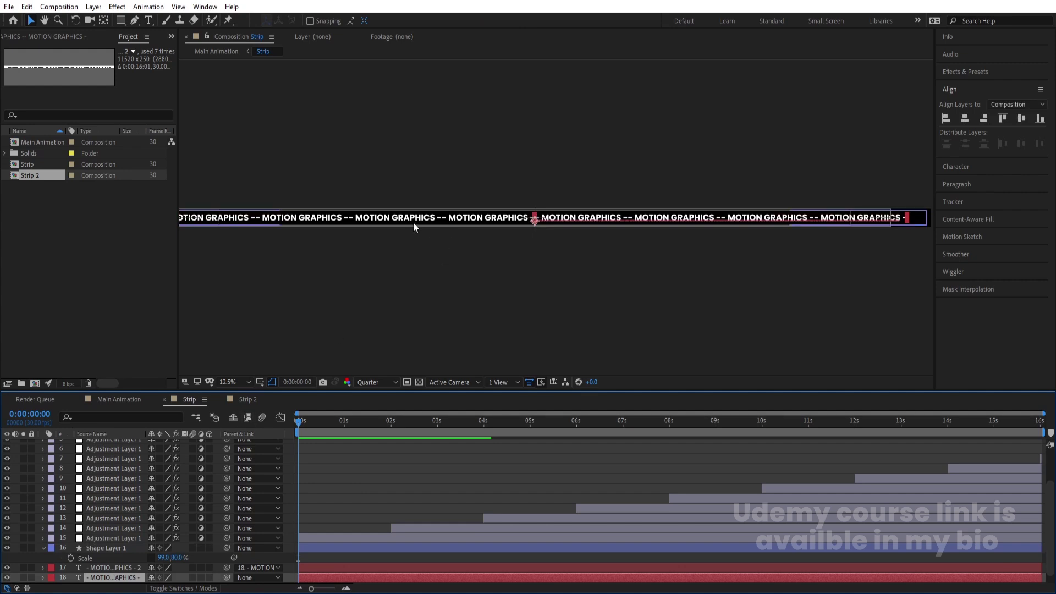
key(p)
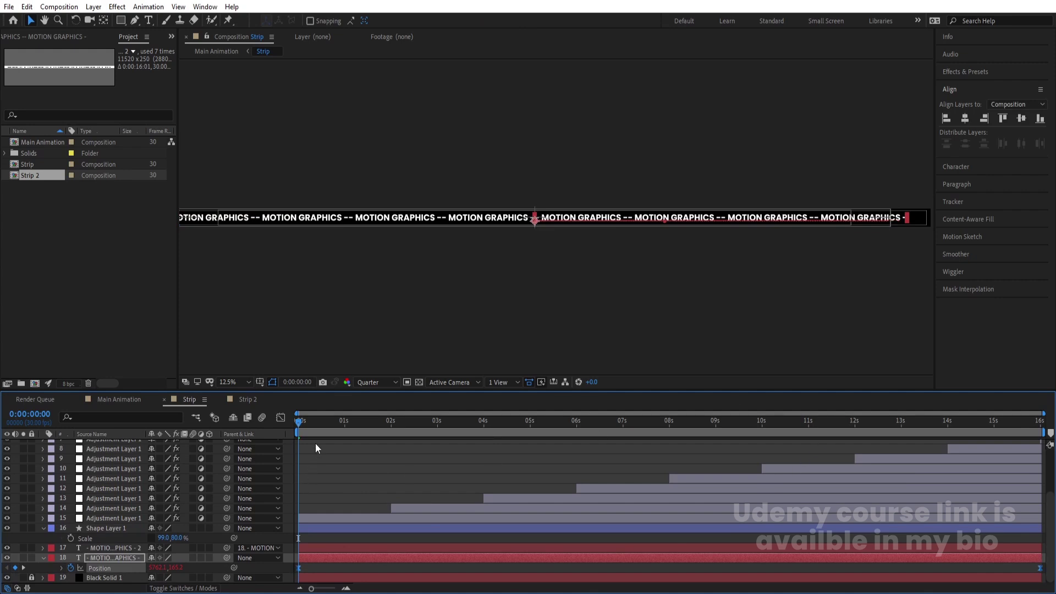
click(281, 418)
drag(447, 530, 294, 564)
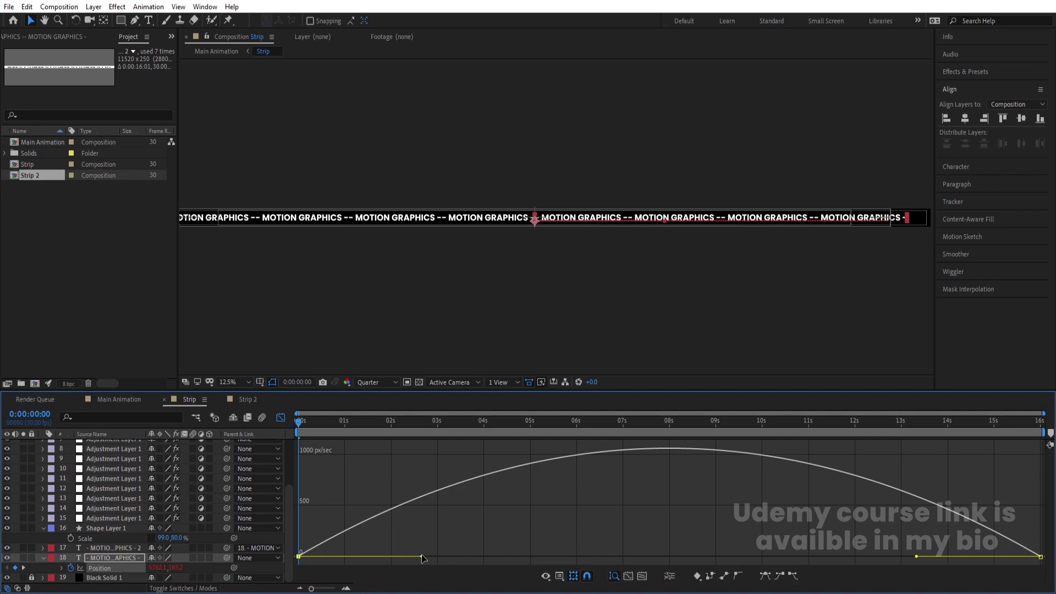
drag(422, 556, 490, 556)
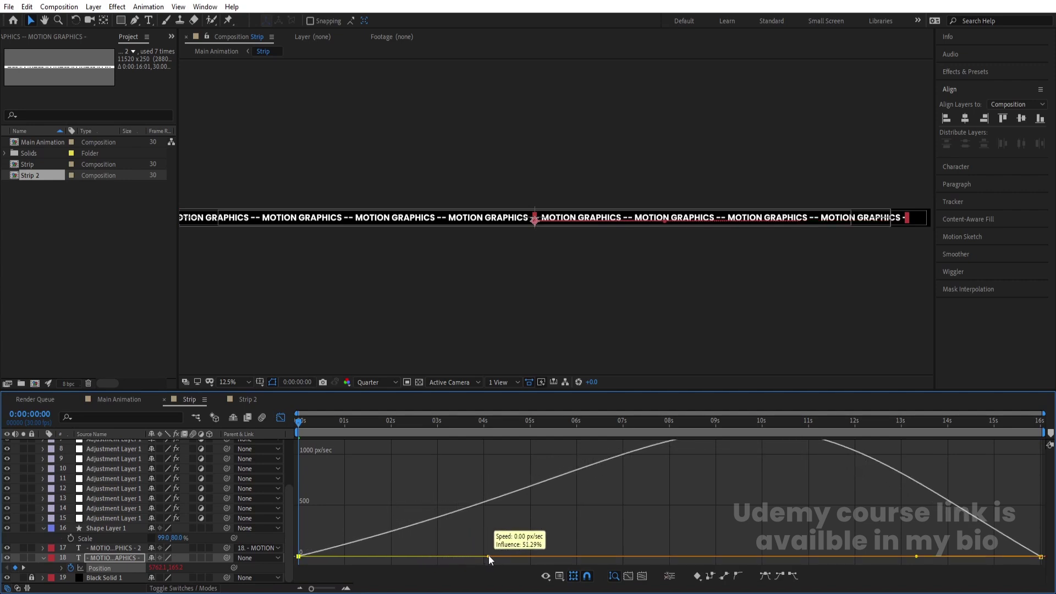
drag(488, 556, 488, 556)
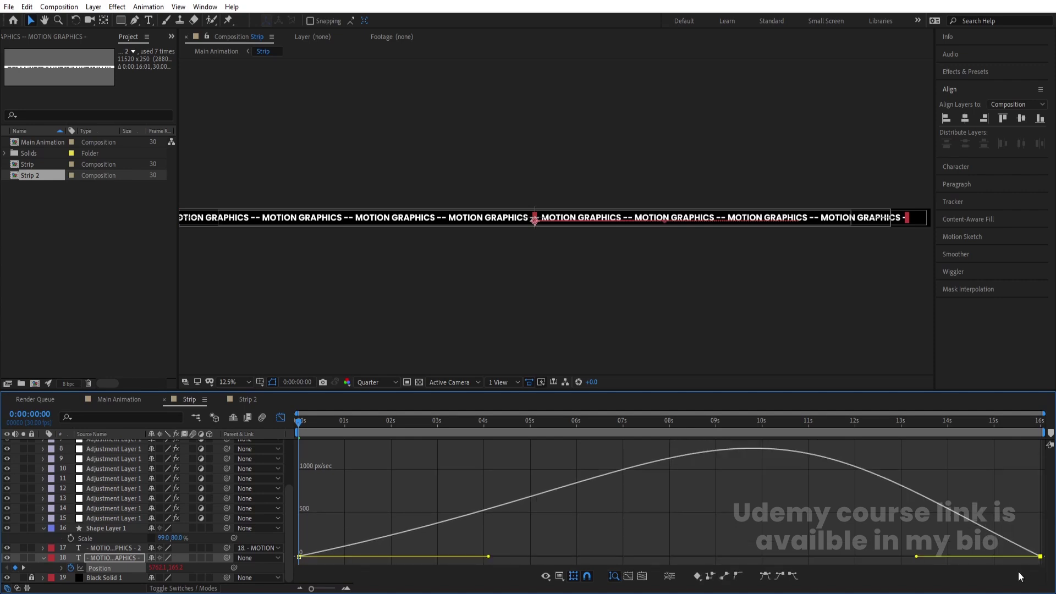
drag(915, 557, 851, 556)
drag(850, 555, 848, 556)
In Strip 2, lengthen the influence handles of the bottom text layer's first and last Position keyframes to match Strip's speed curve
click(248, 400)
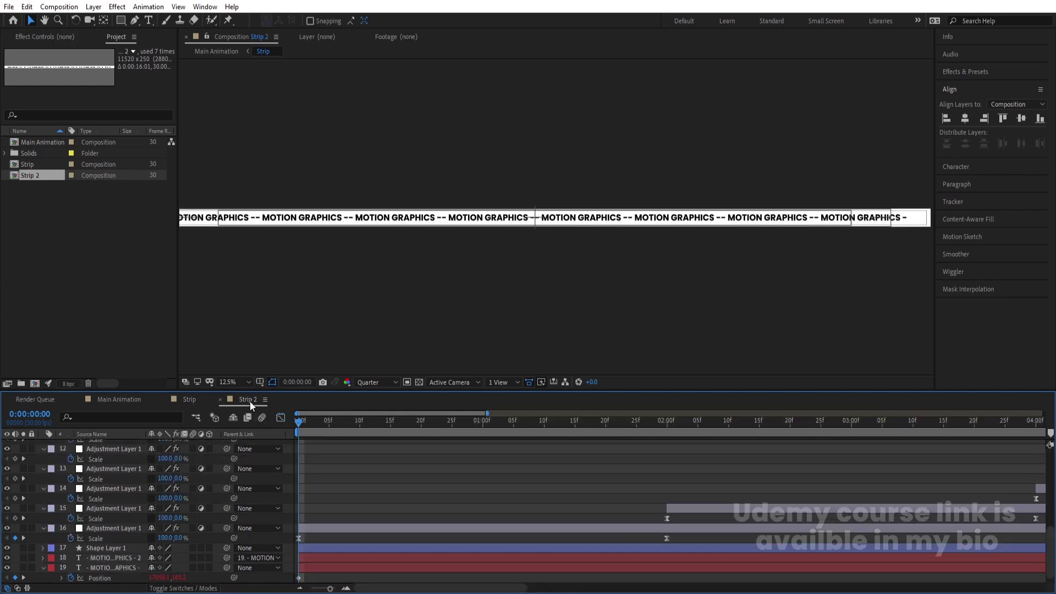
scroll(110, 556, down, 1)
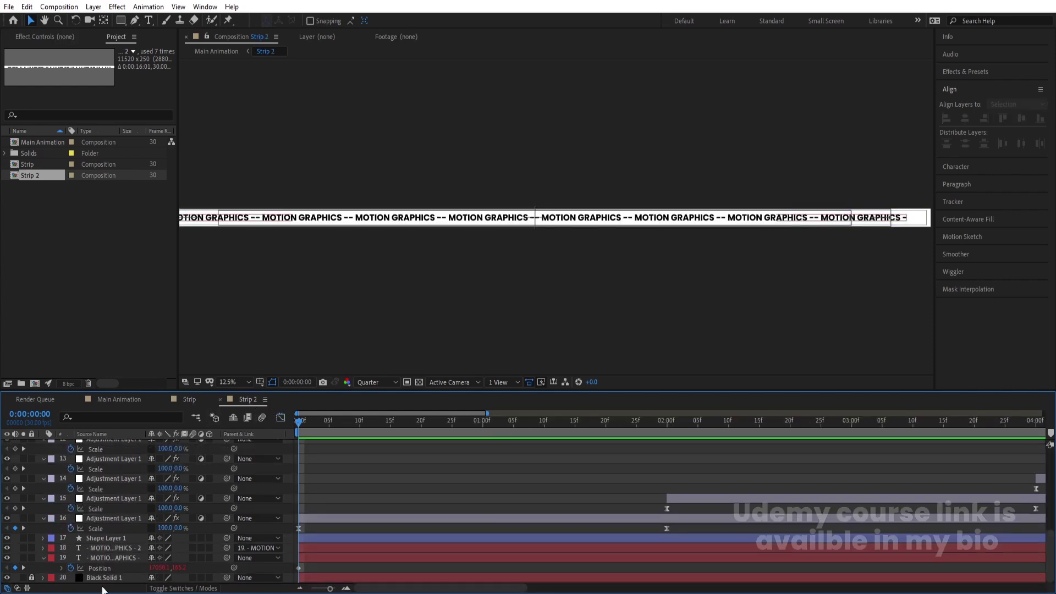
click(99, 568)
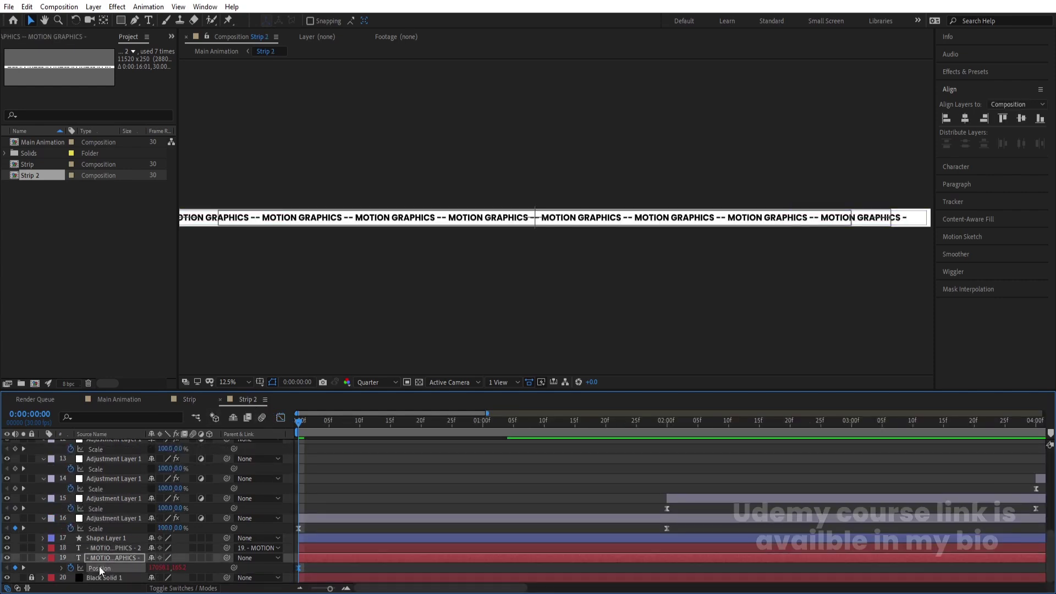
click(278, 418)
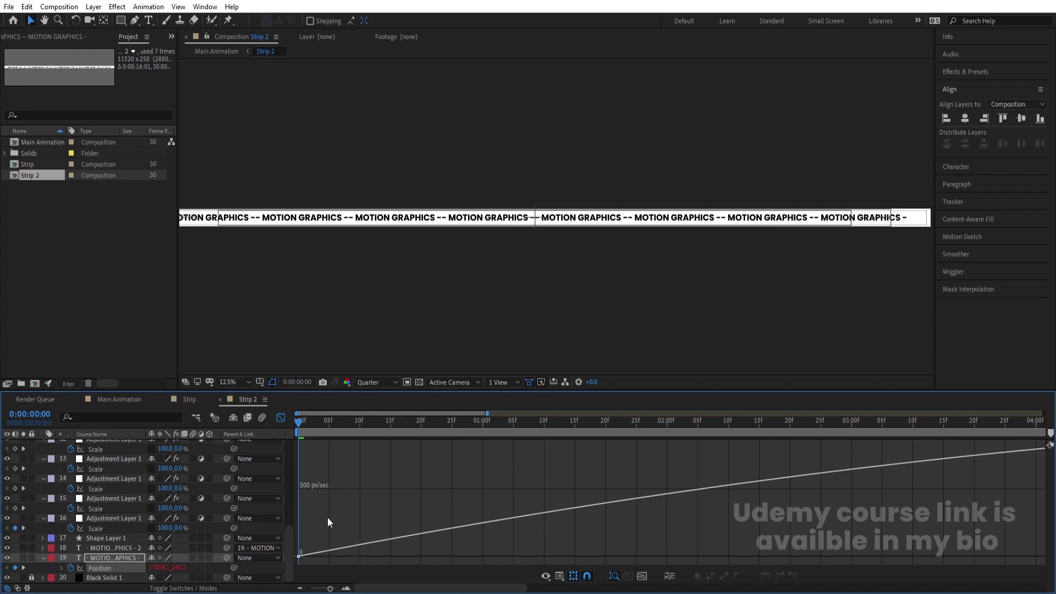
key(;)
drag(359, 440, 301, 564)
drag(422, 559, 489, 556)
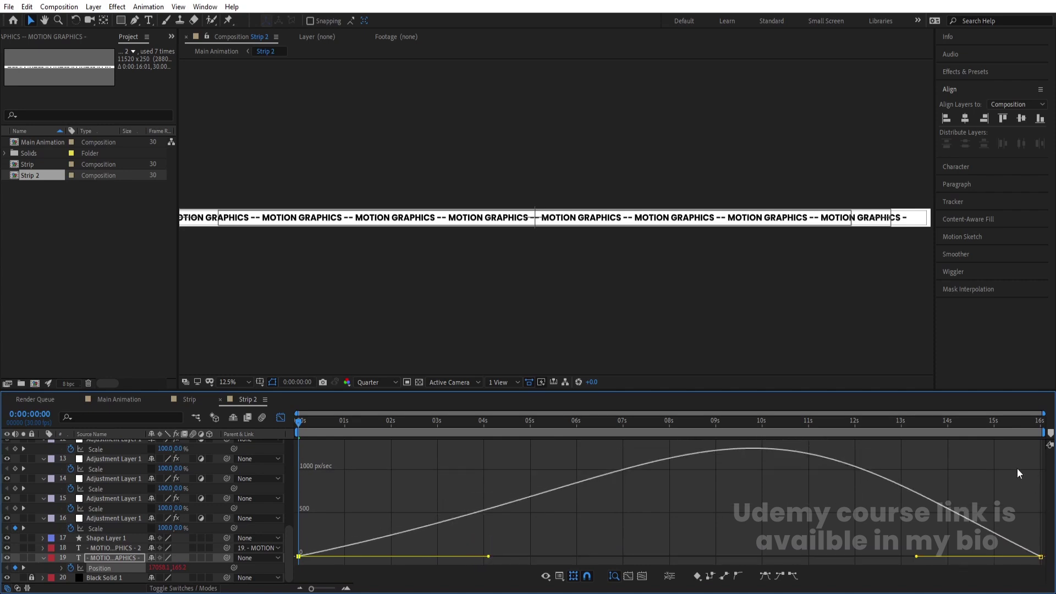
click(1040, 557)
drag(915, 557, 847, 556)
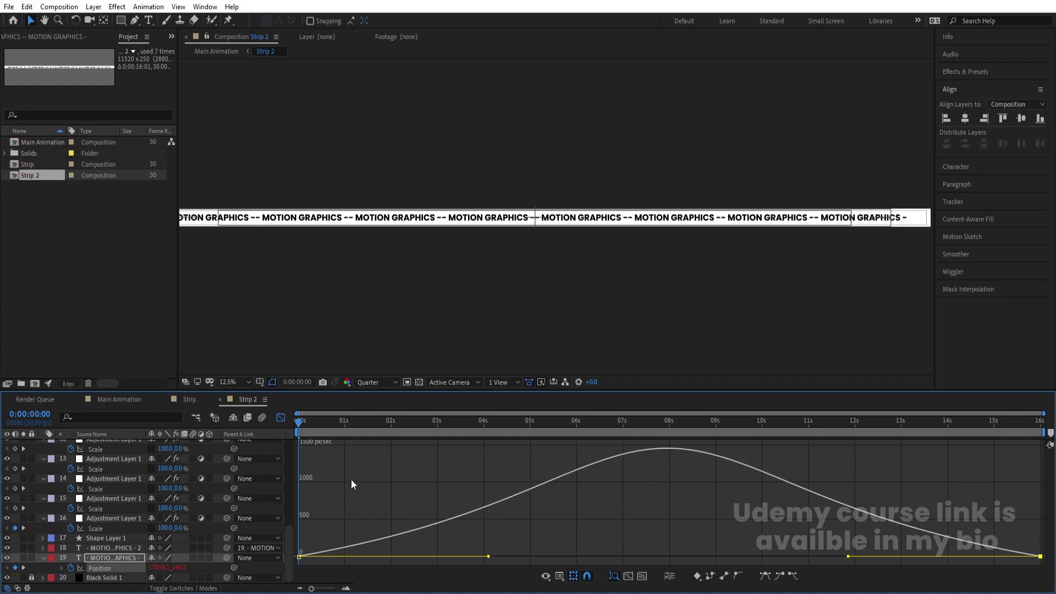
click(280, 418)
Preview the eased strip movement in the Main Animation composition
click(128, 399)
key(space)
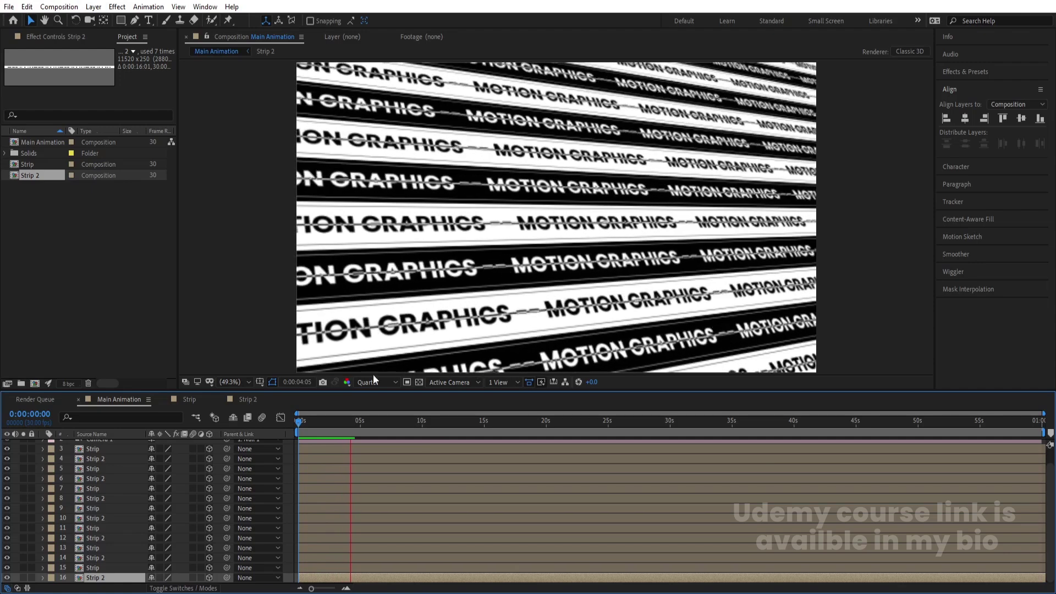
key(space)
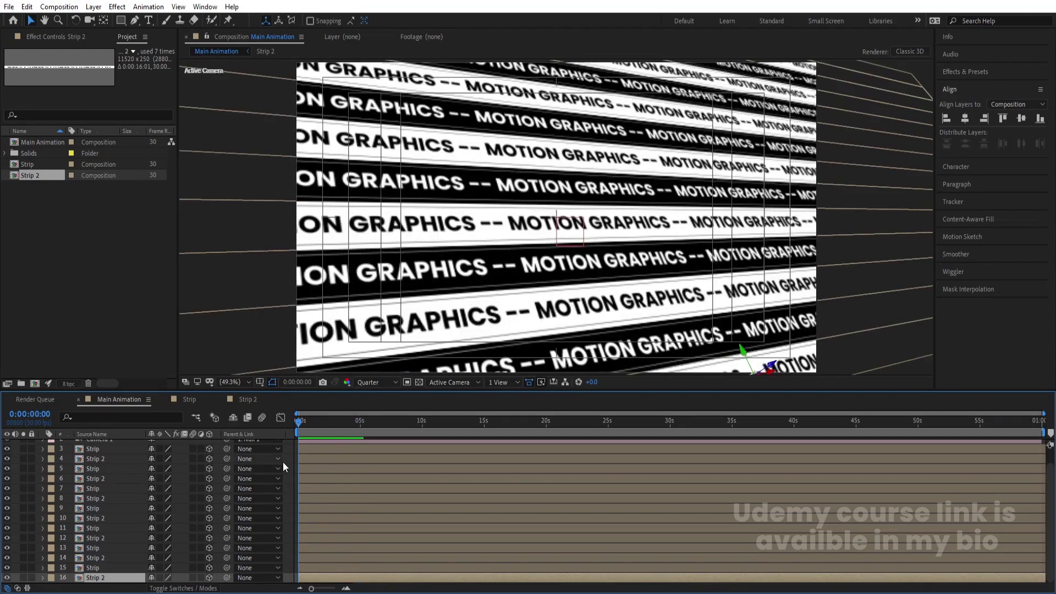
Trim the ends of all Strip and Strip 2 layers in Main Animation to 0:00:00:10
scroll(317, 458, up, 5)
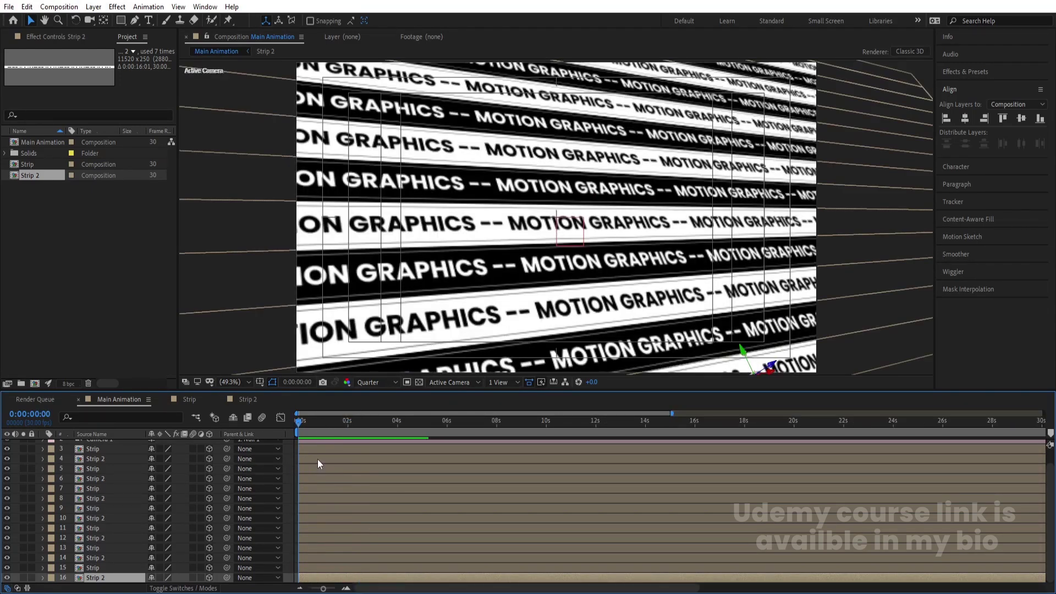
click(331, 422)
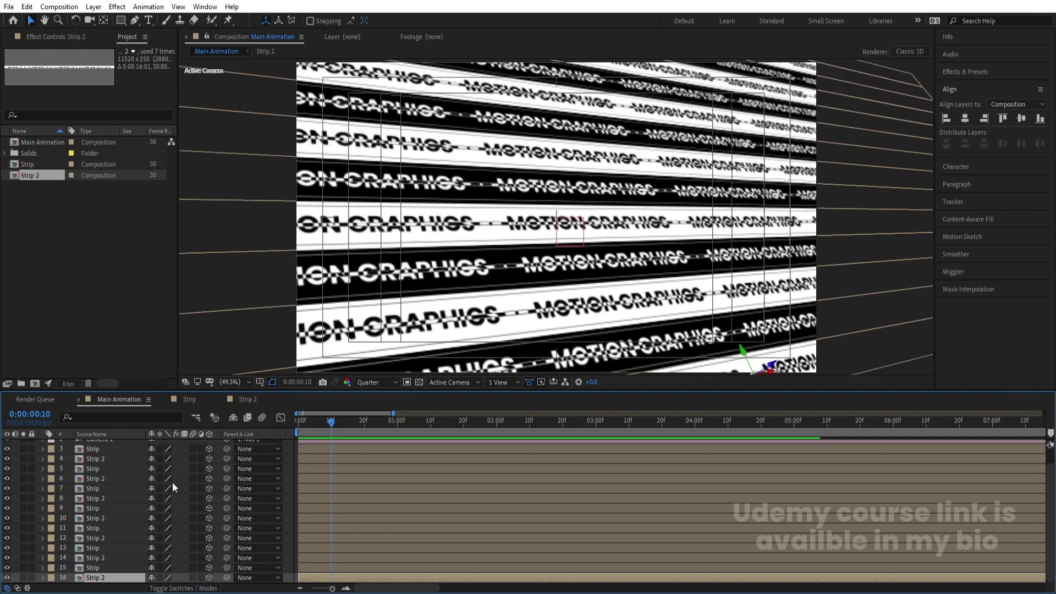
scroll(173, 482, up, 1)
shift+click(103, 464)
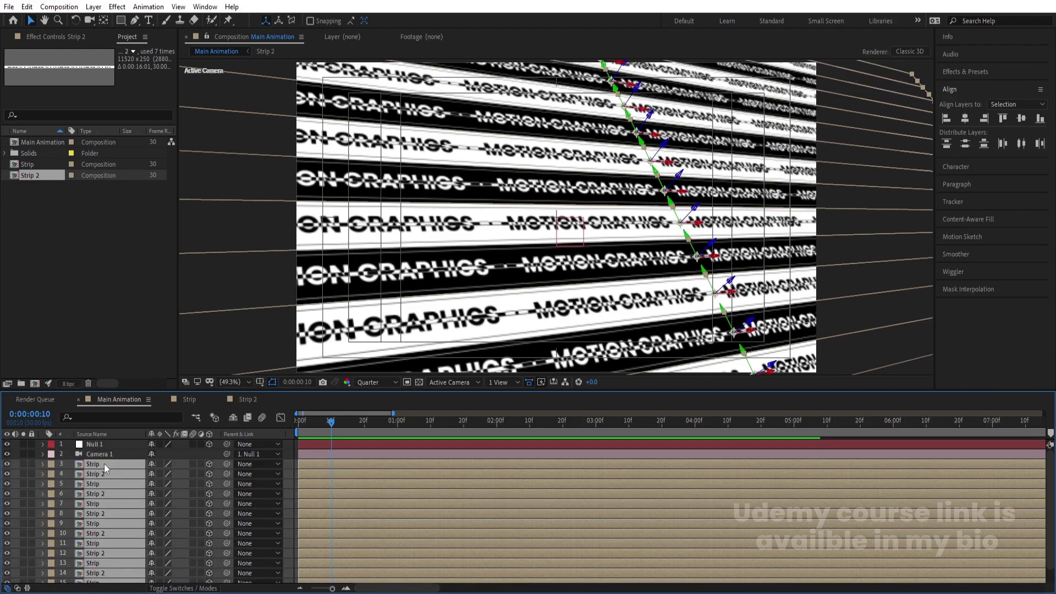
key(alt+bracketright)
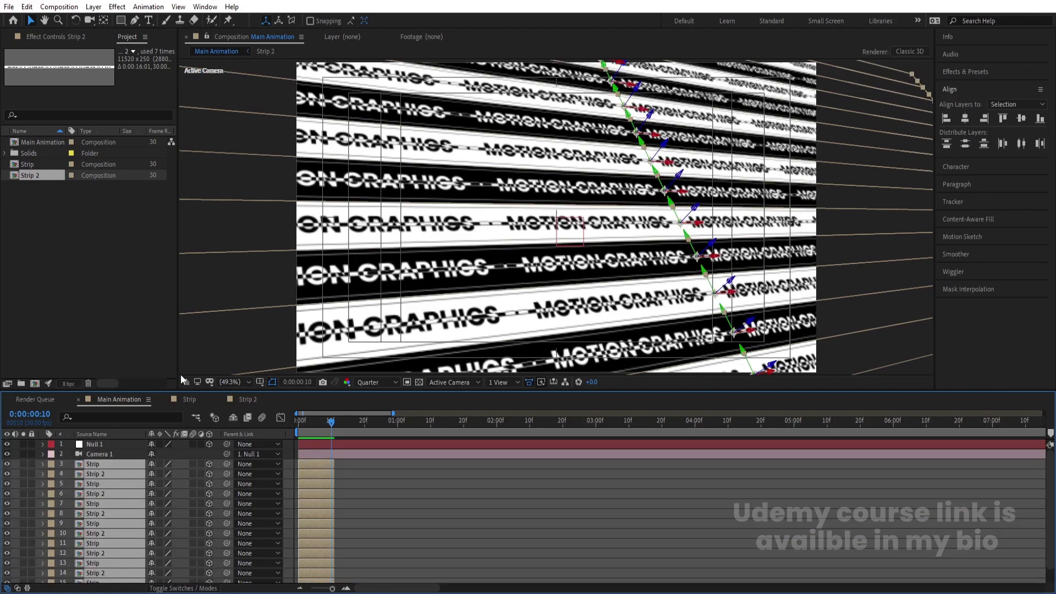
scroll(310, 424, up, 3)
drag(342, 467, 331, 467)
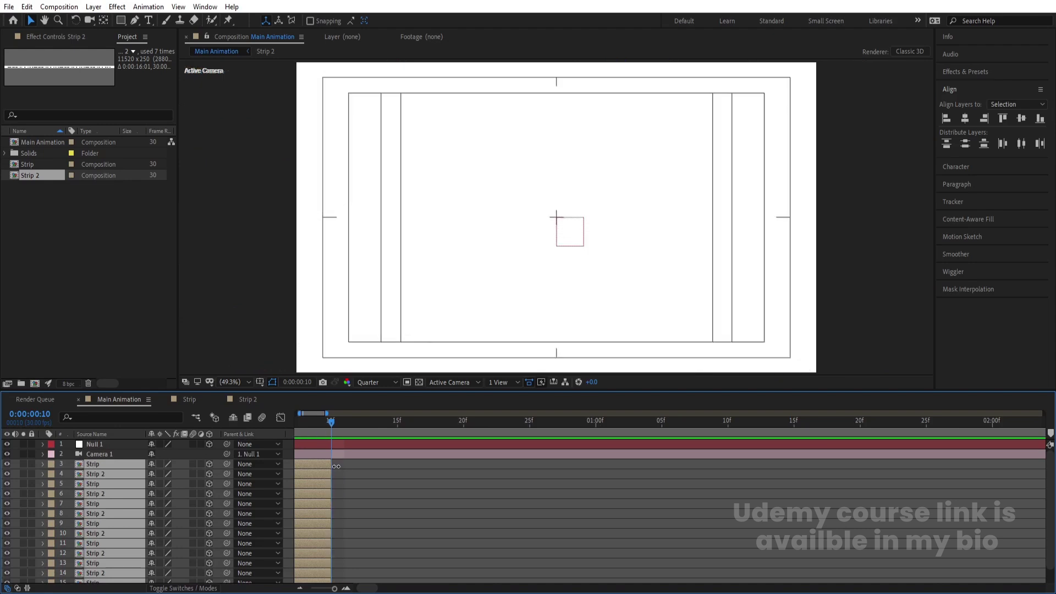
Arrange the selected strip layers one after another with Sequence Layers
right_click(324, 464)
mouse_move(358, 327)
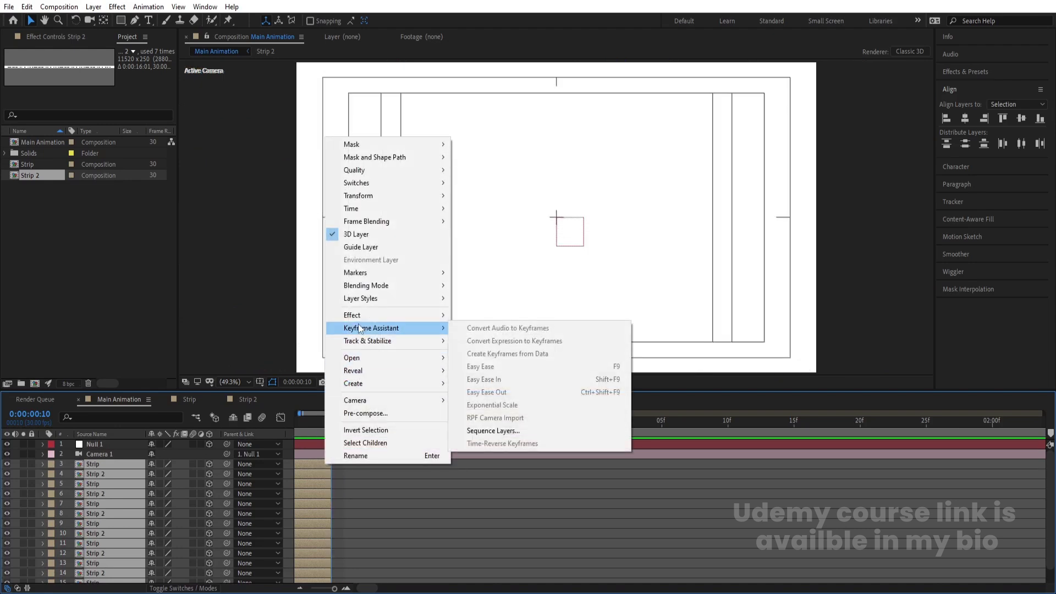
click(587, 432)
click(554, 329)
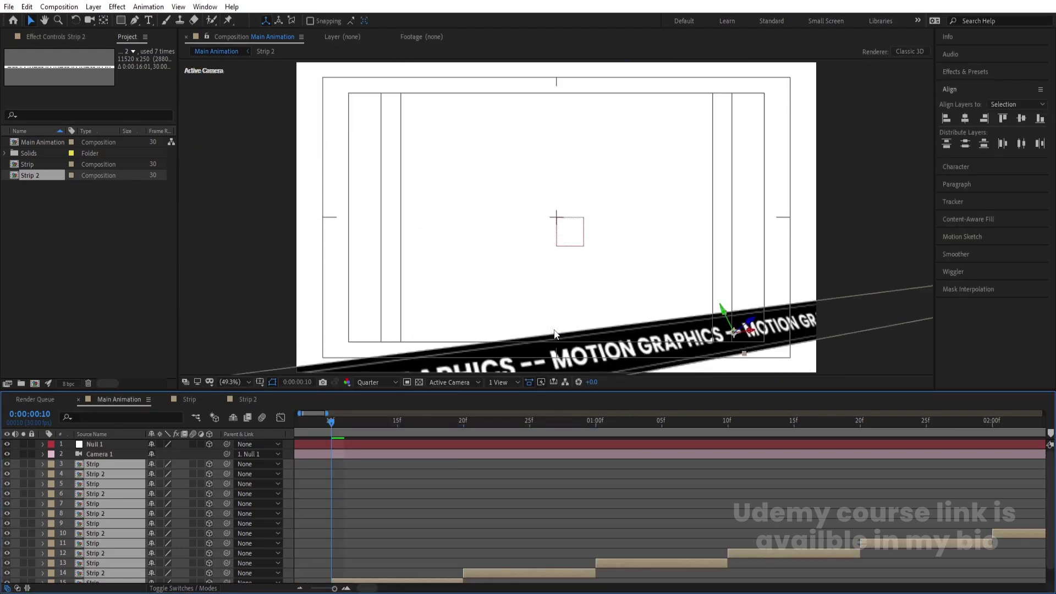
Extend the ends of all sequenced strip layers together until the uppermost Strip layer ends at about 54 seconds
scroll(422, 470, down, 6)
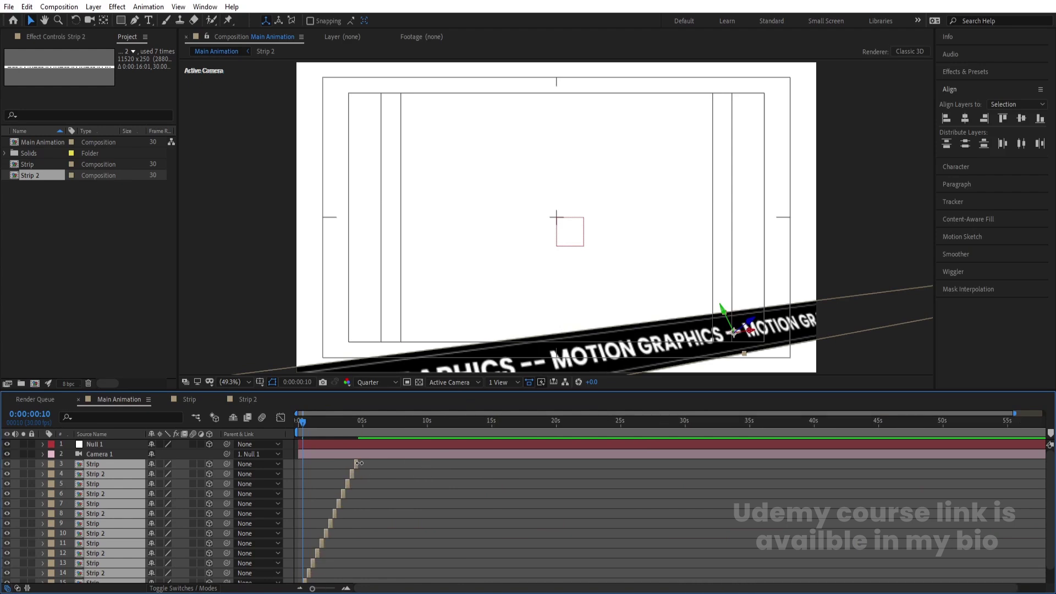
drag(358, 463, 990, 466)
Trim the starts of all strip layers to 0:00:04:10, where the uppermost Strip layer begins
click(355, 429)
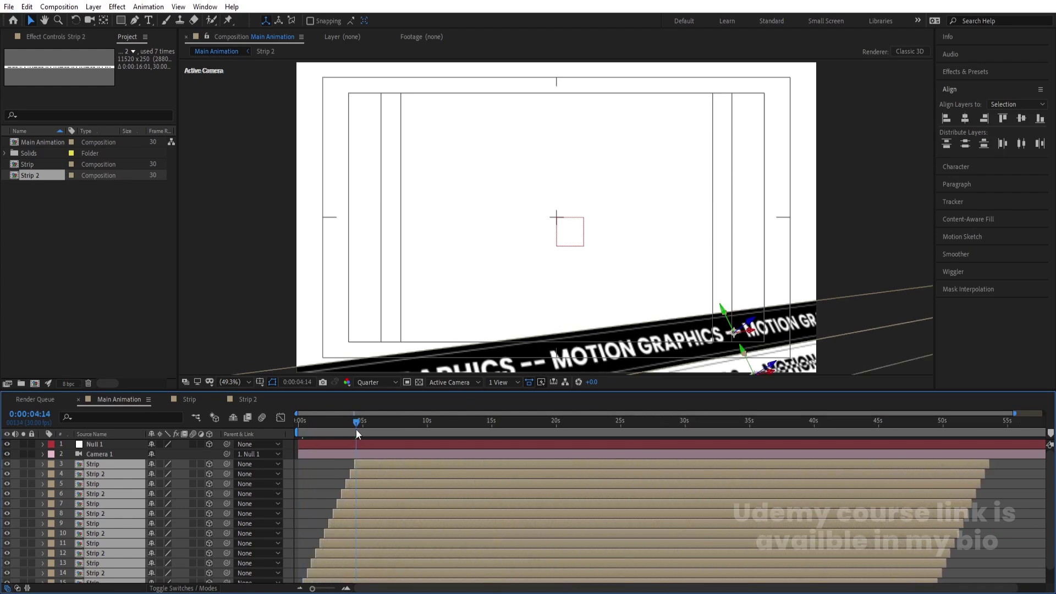
scroll(355, 429, up, 4)
click(341, 429)
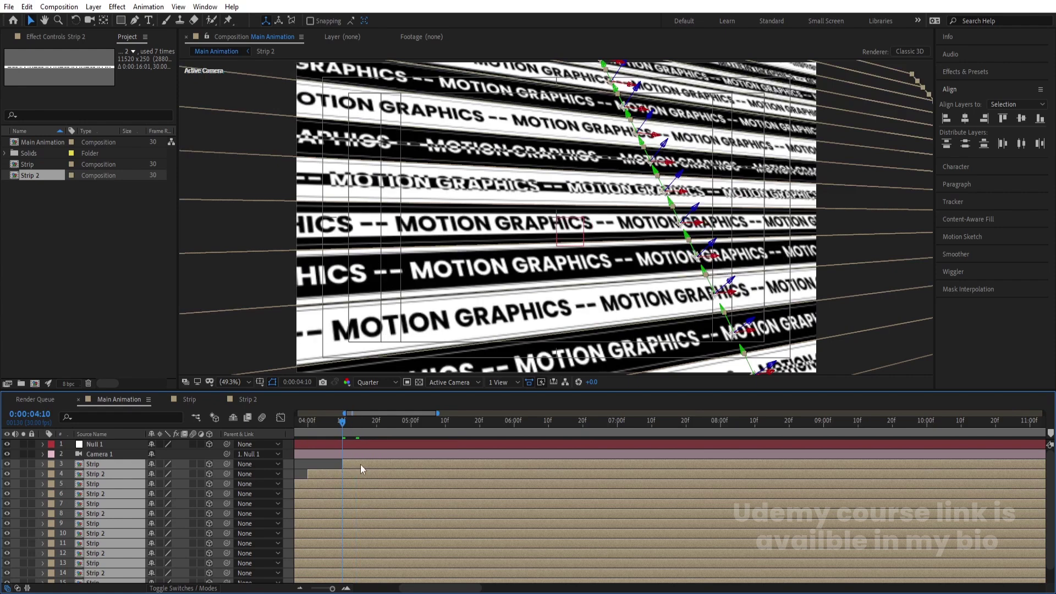
key(alt+bracketleft)
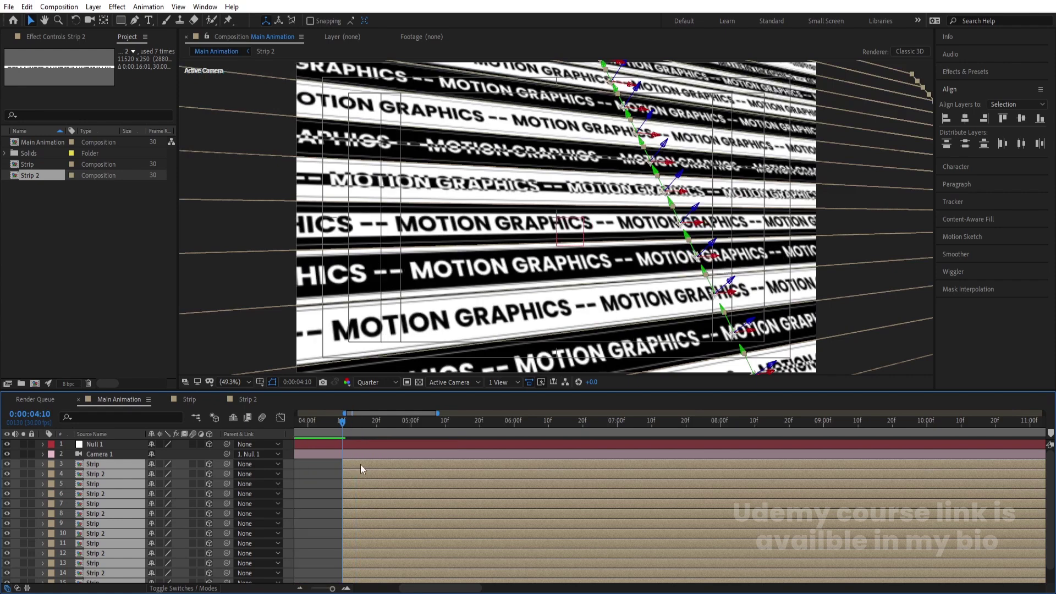
Move all trimmed strip layers so they start at 0:00:00:00
scroll(348, 477, down, 5)
key(Home)
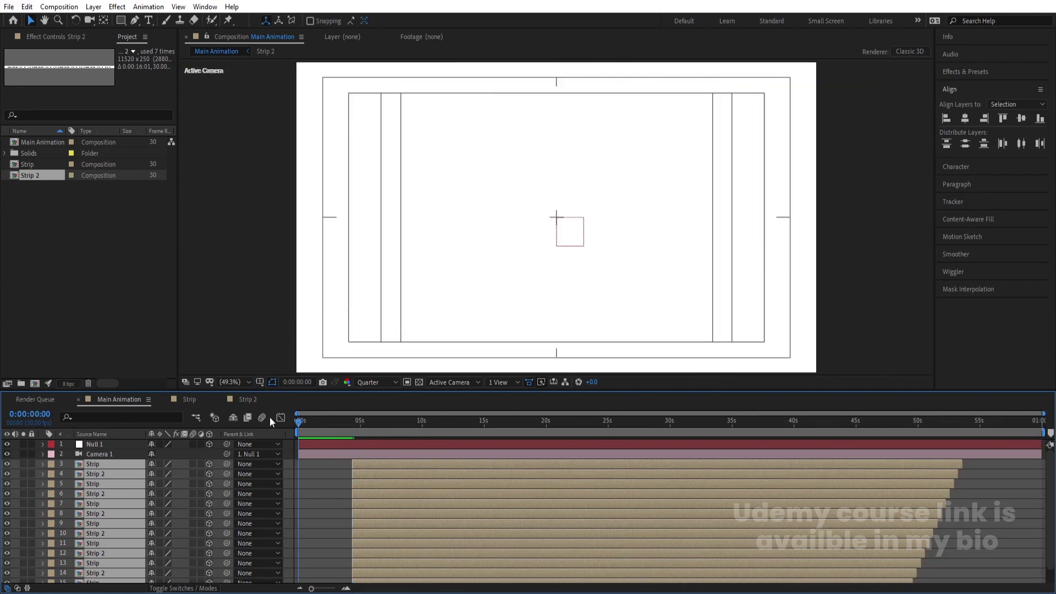
key(bracketleft)
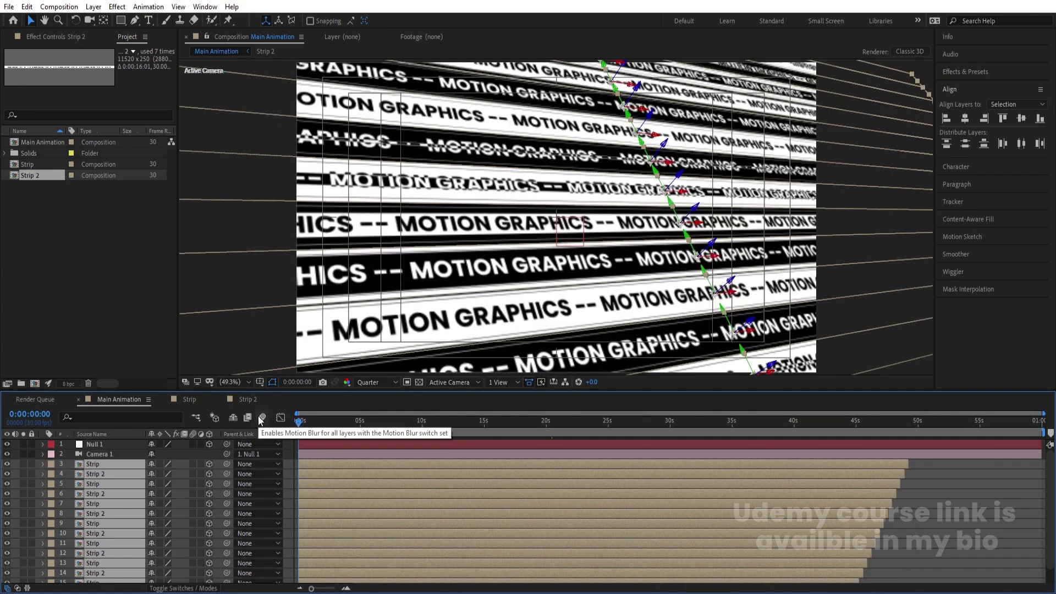
End the Main Animation work area at 0:00:15:29
scroll(565, 433, up, 3)
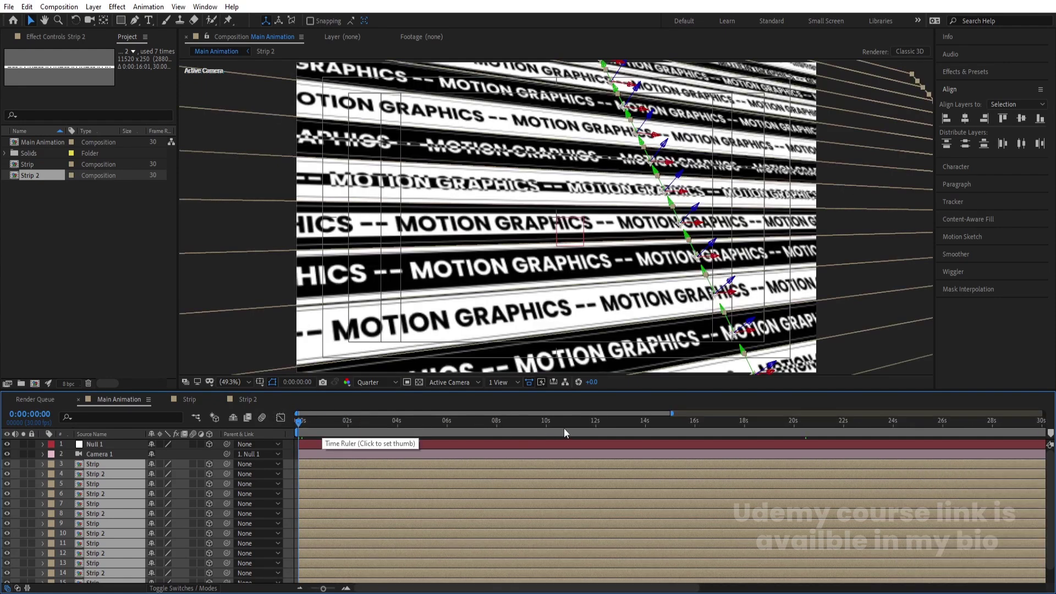
click(695, 428)
scroll(697, 429, up, 4)
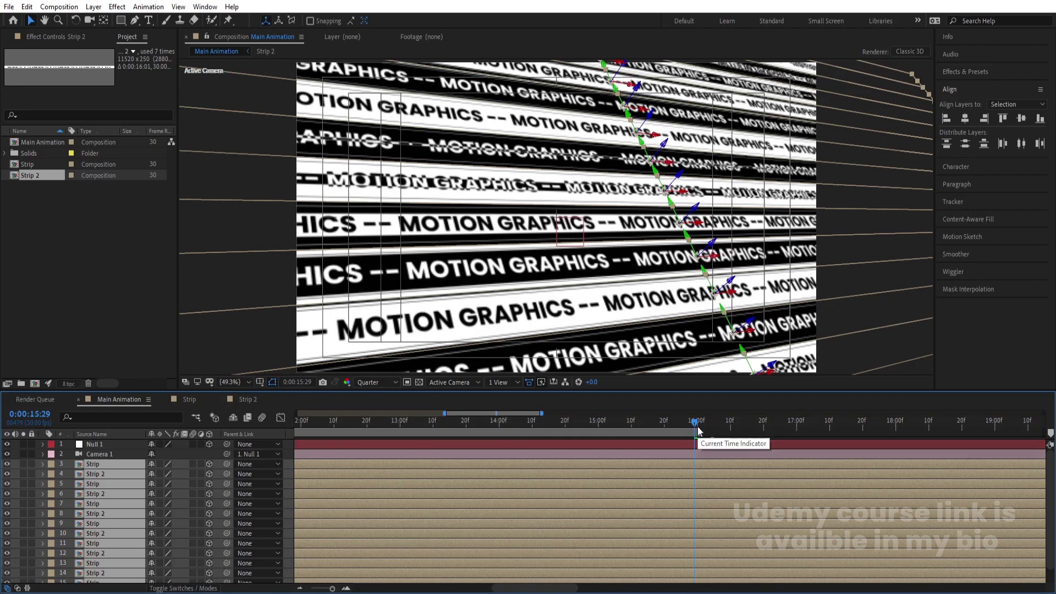
Preview the staggered strip animation, including the loop transition from about 0:00:15:19
key(space)
key(space)
scroll(749, 423, down, 5)
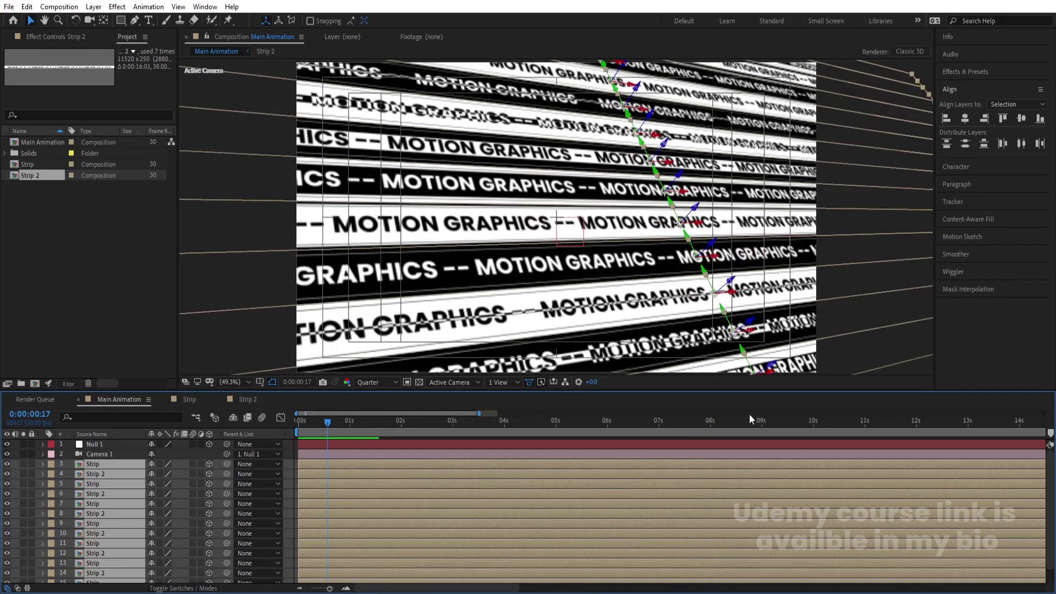
click(708, 424)
key(space)
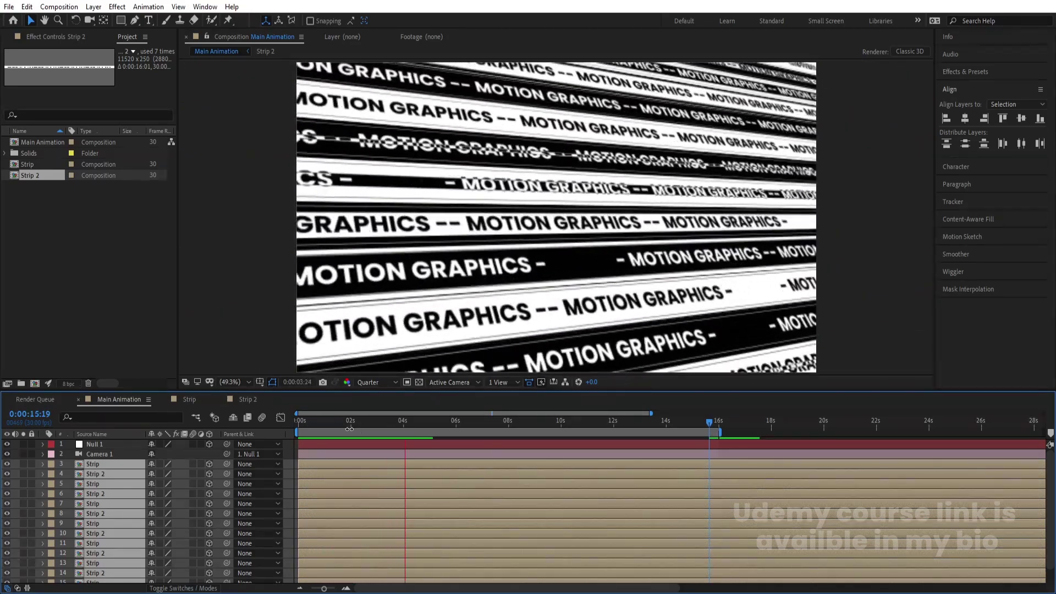
click(287, 443)
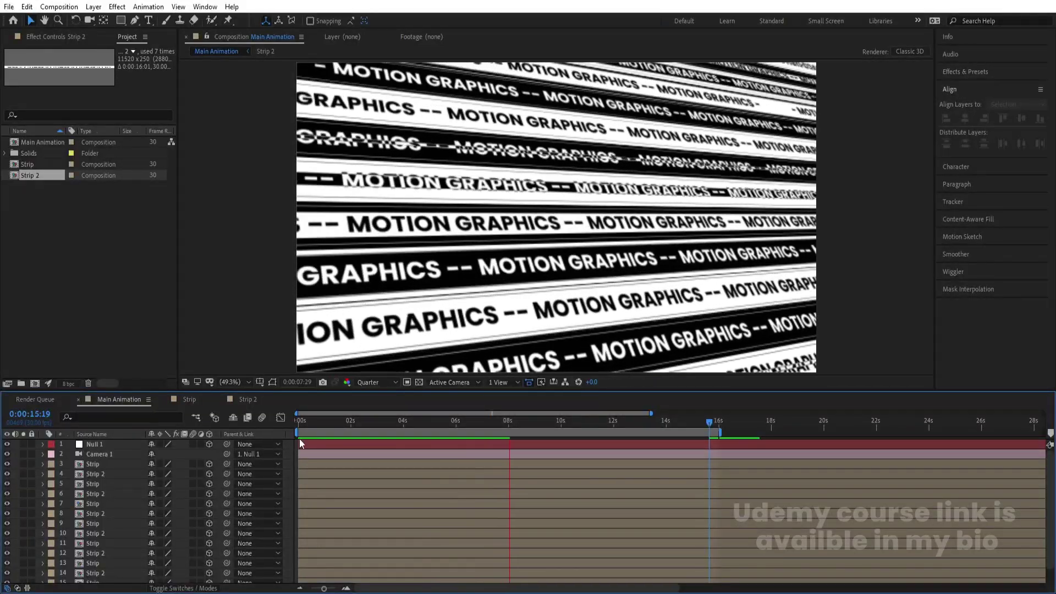
key(space)
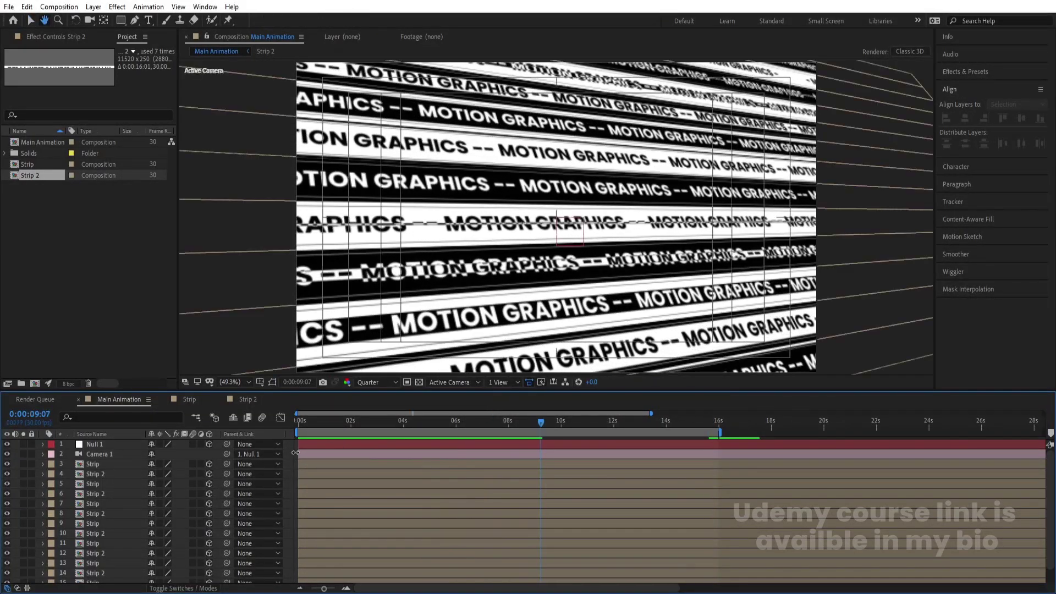
Turn on Depth of Field for Camera 1 and set the preview resolution to Full
click(111, 455)
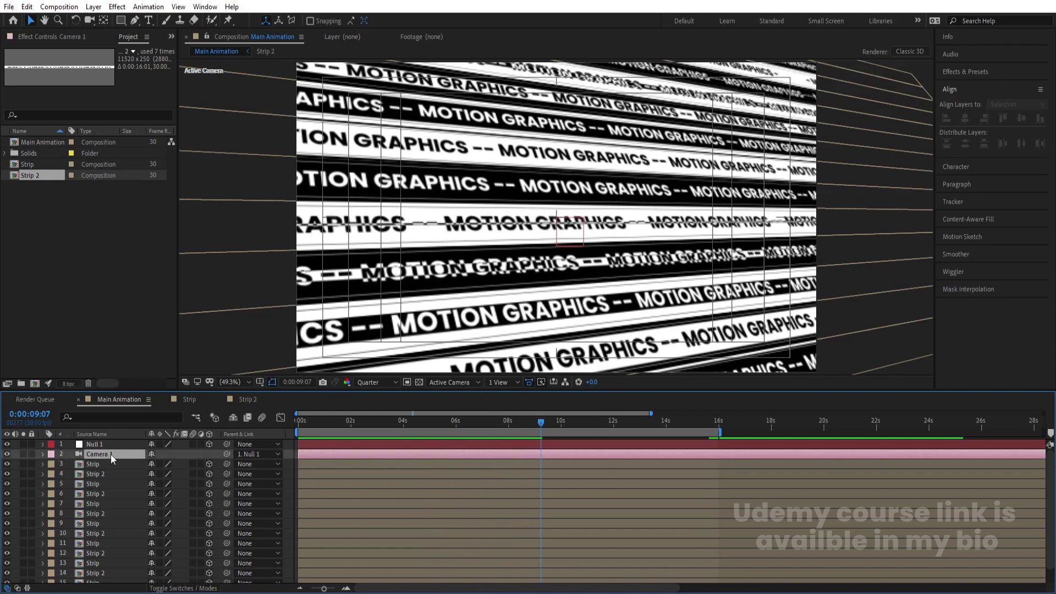
key(a)
key(a)
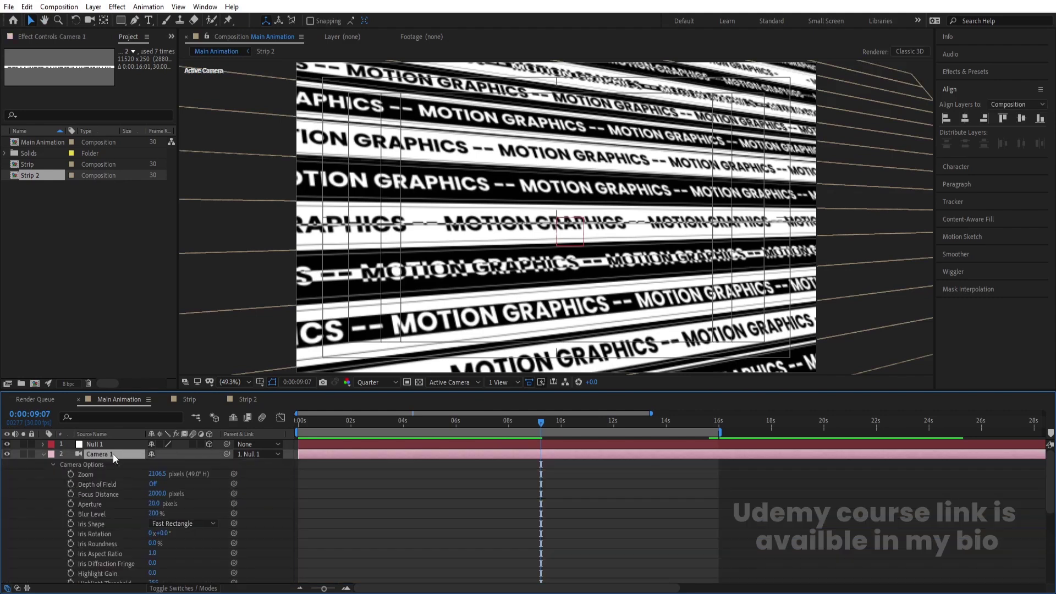
click(155, 484)
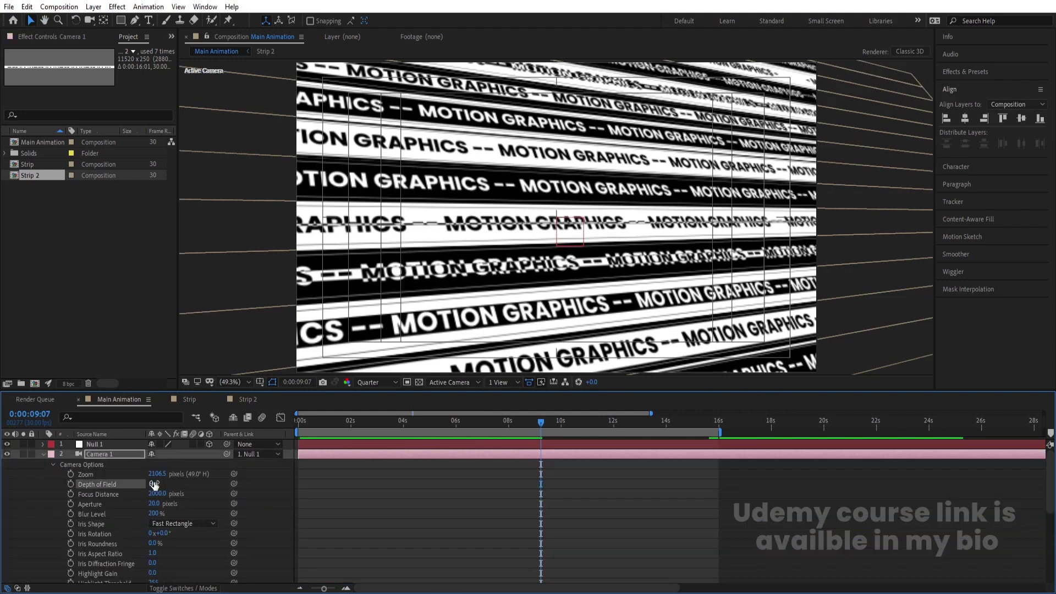
click(369, 382)
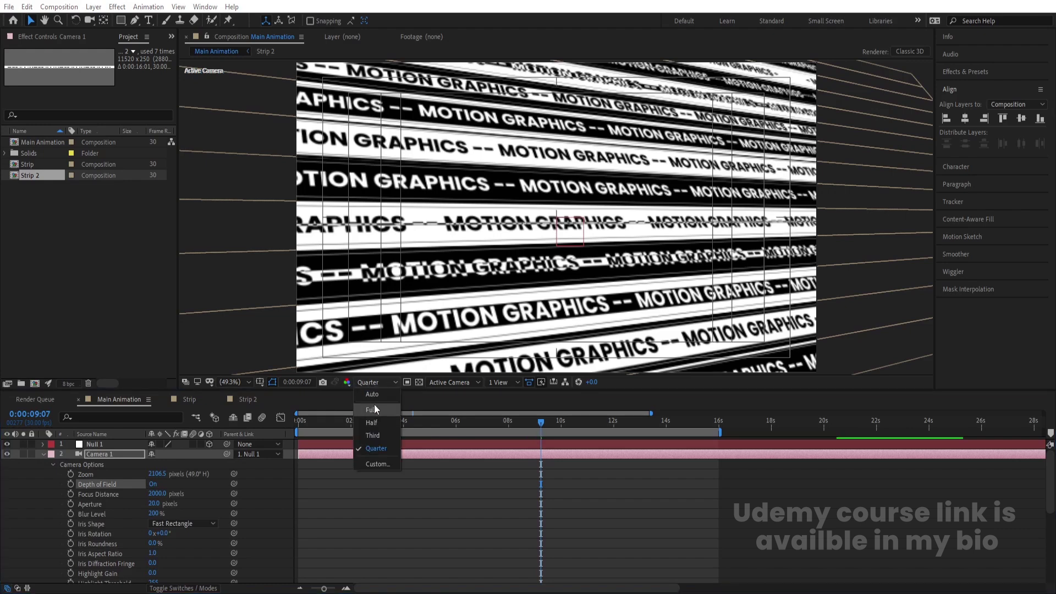
click(374, 407)
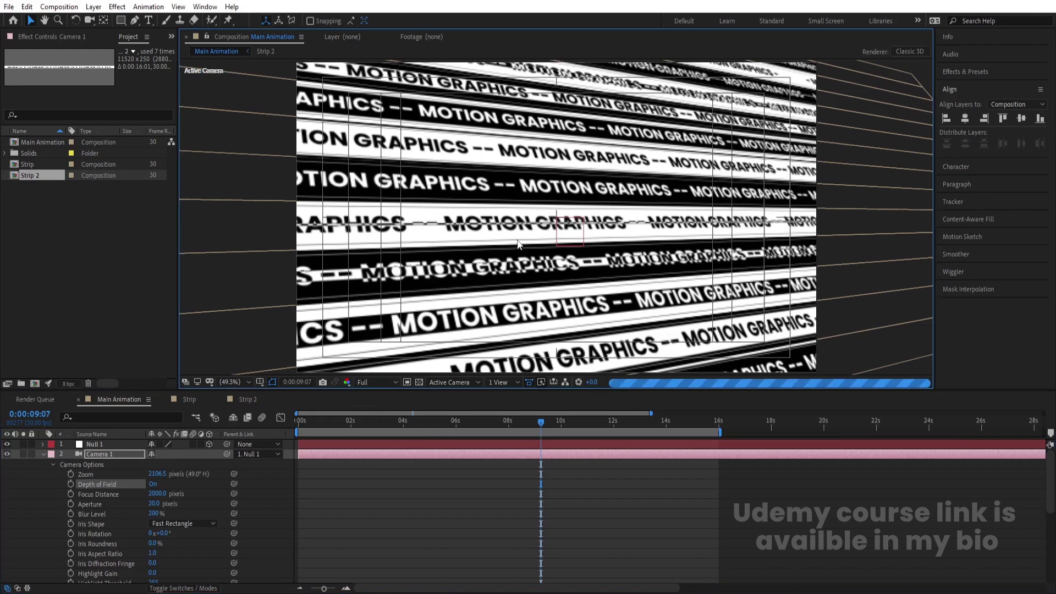
Set Camera 1's Aperture to 100 pixels
click(157, 503)
text(10)
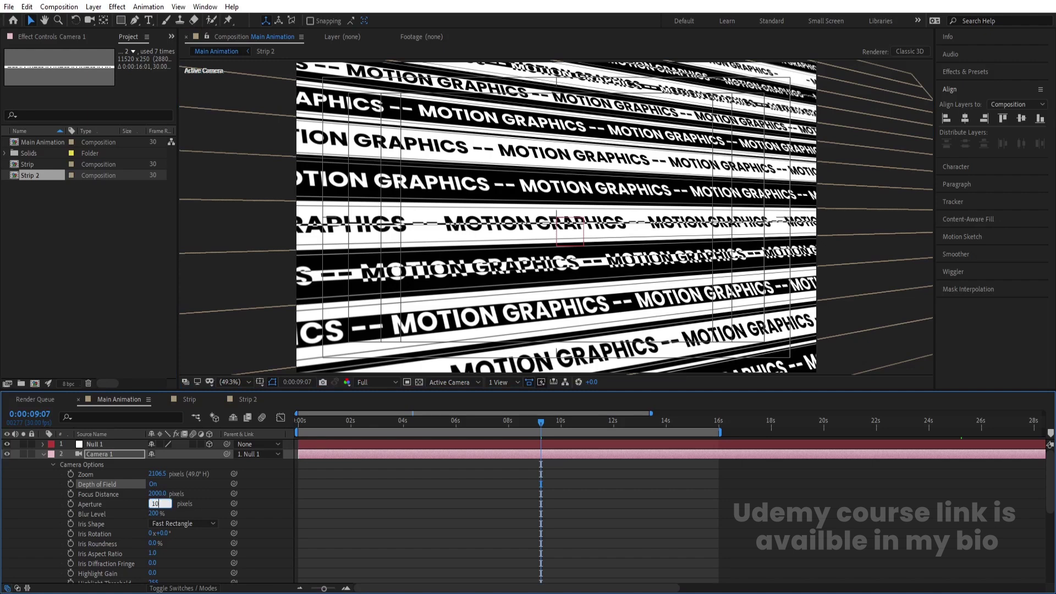
text(0)
key(Return)
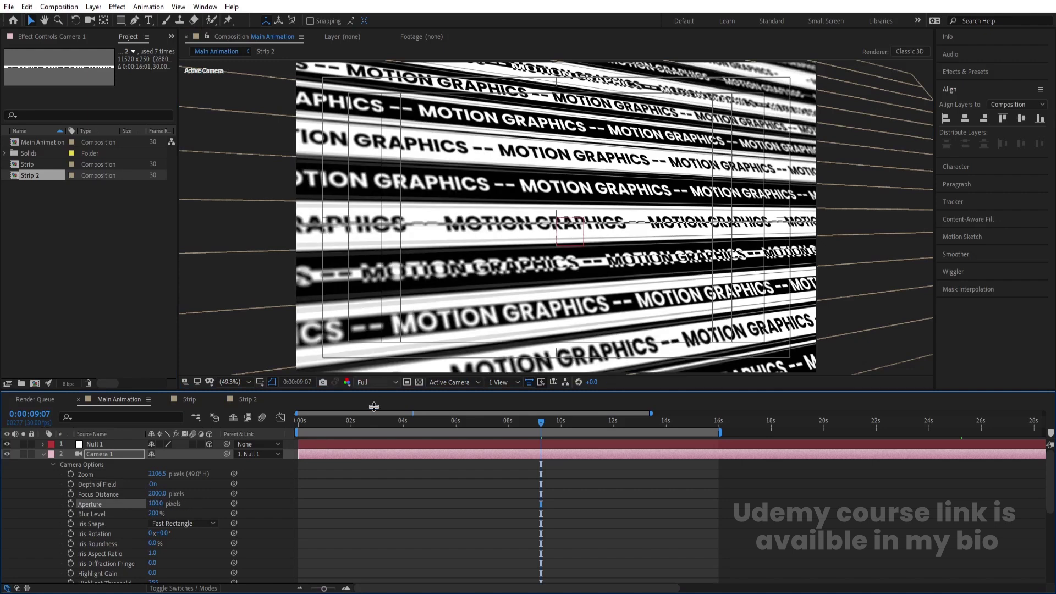
Try a Blur Level of 400% on Camera 1 and set it back to 200%
click(153, 514)
text(400)
key(Return)
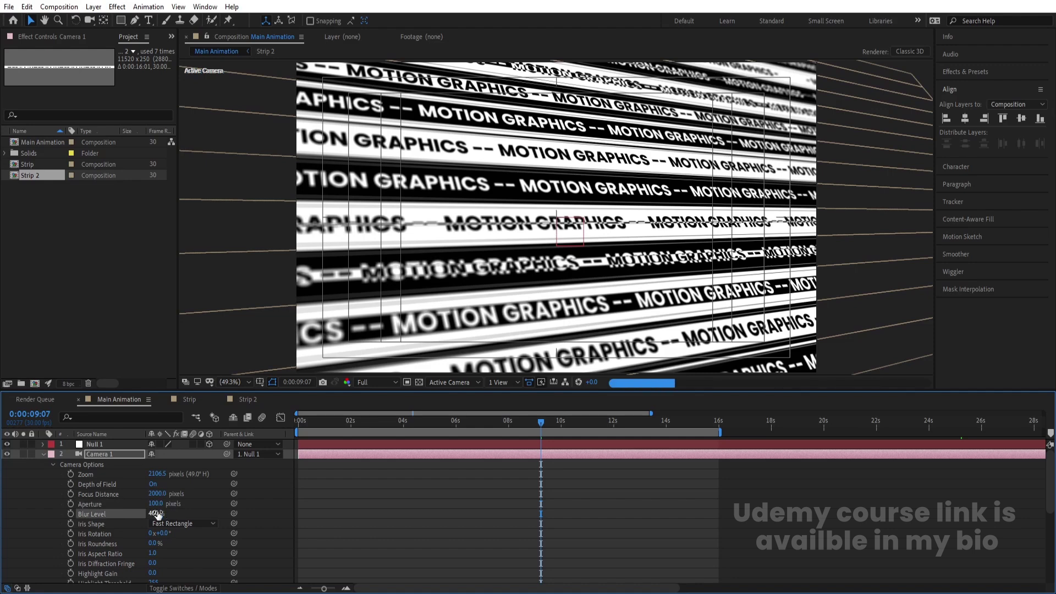
key(Num_Lock)
key(minus)
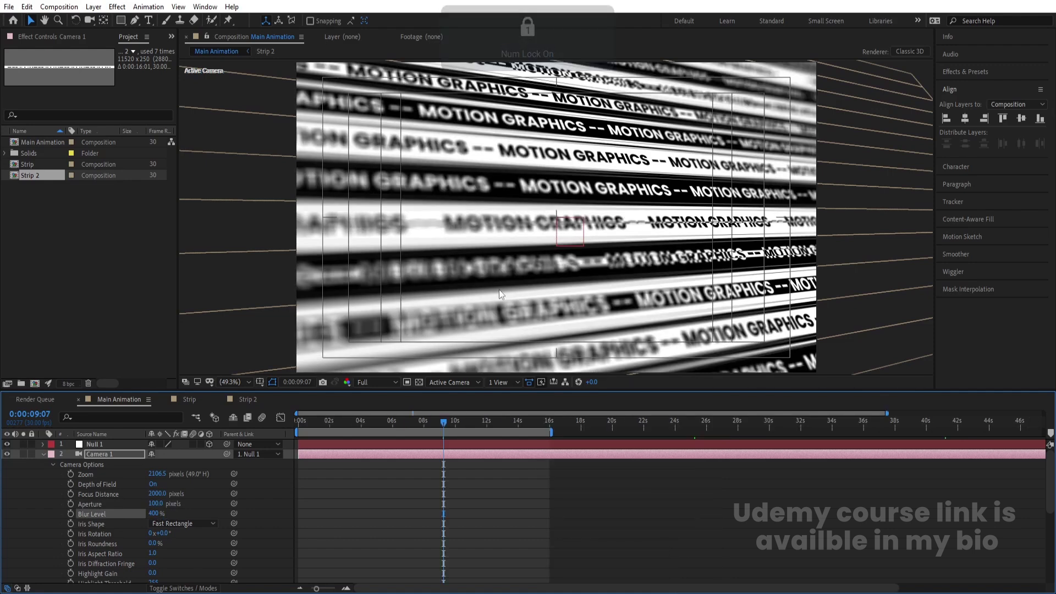
click(155, 513)
text(20)
key(Return)
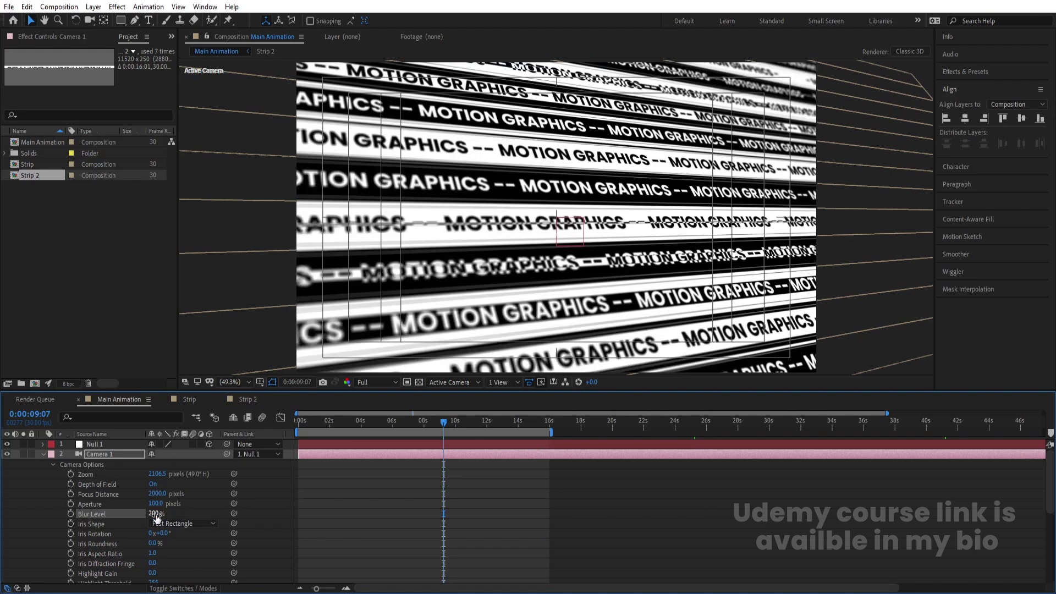
Set Camera 1's Focus Distance to 1800 pixels and collapse its properties
click(156, 494)
text(1800)
key(Return)
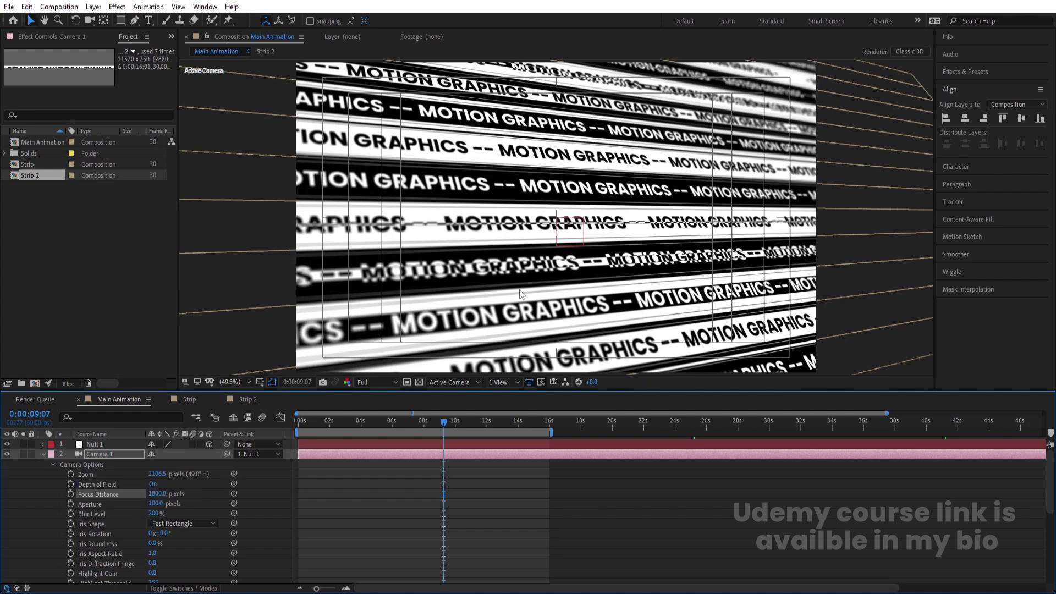
click(43, 456)
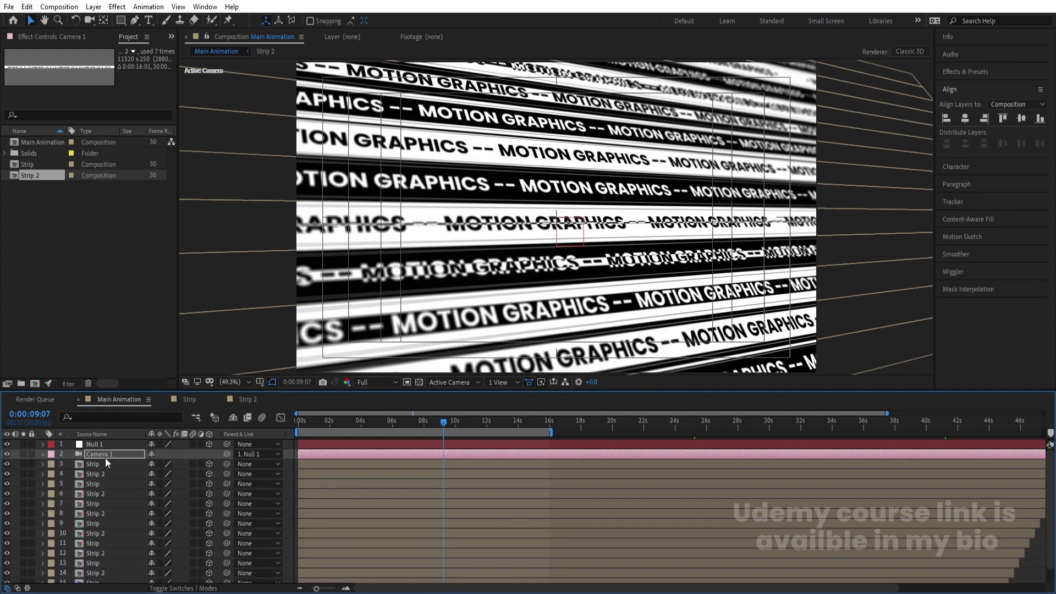
Compare the first frame of Main Animation with the frame at 0:00:16:00
click(289, 448)
drag(318, 425, 240, 428)
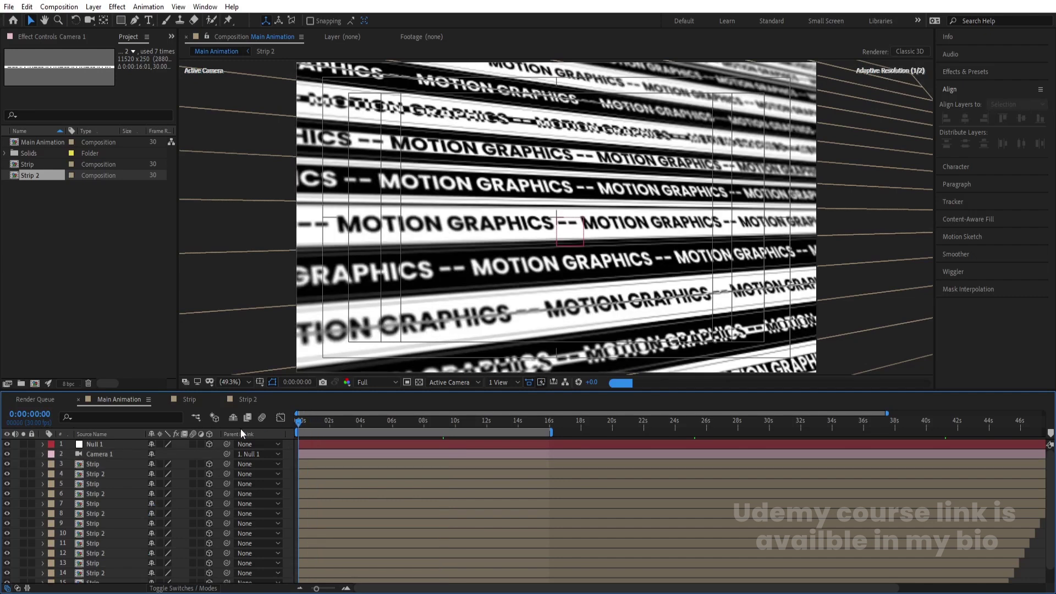
click(550, 423)
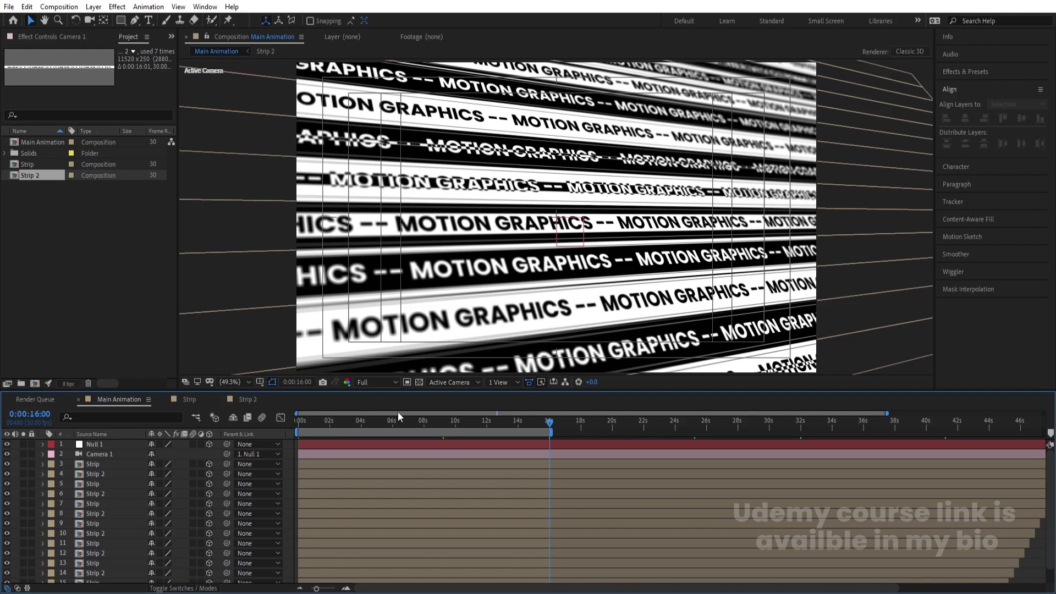
Convert the eased Position keyframes of the main text layer to linear in both the Strip and Strip 2 compositions
click(199, 397)
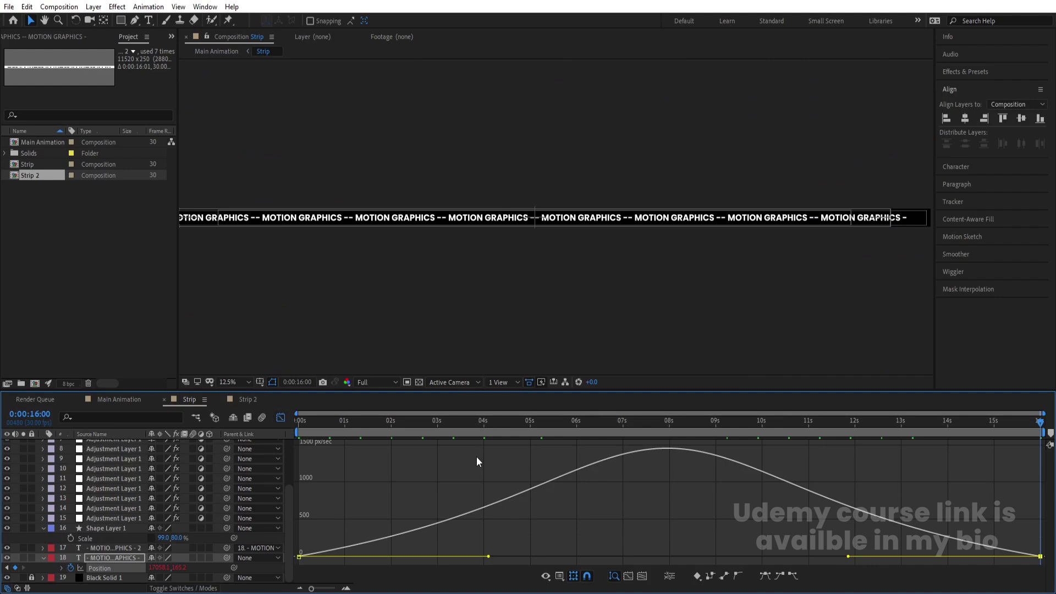
click(280, 418)
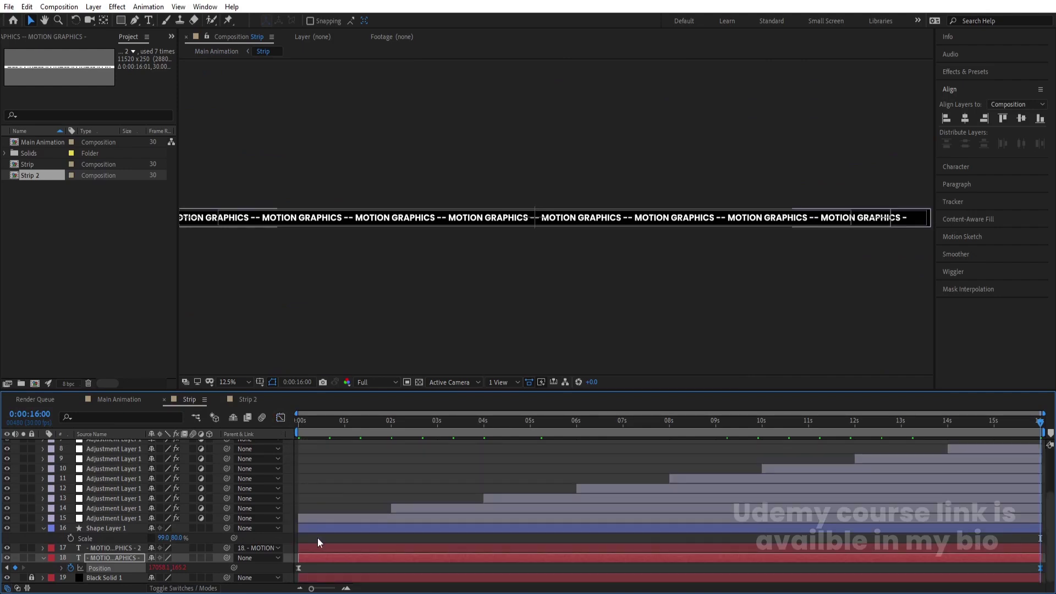
ctrl+click(298, 569)
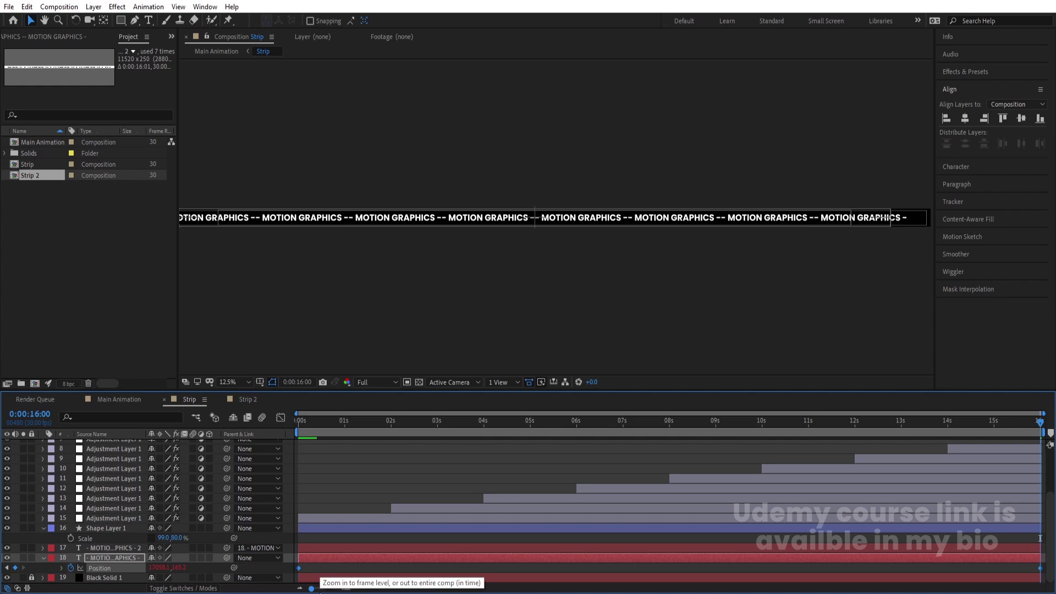
click(248, 400)
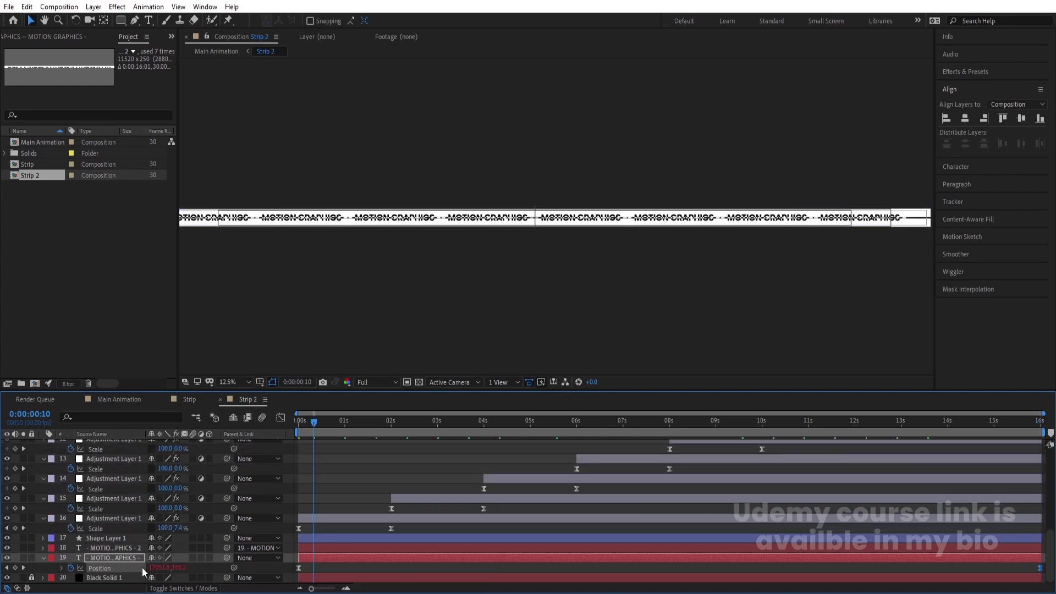
ctrl+click(298, 568)
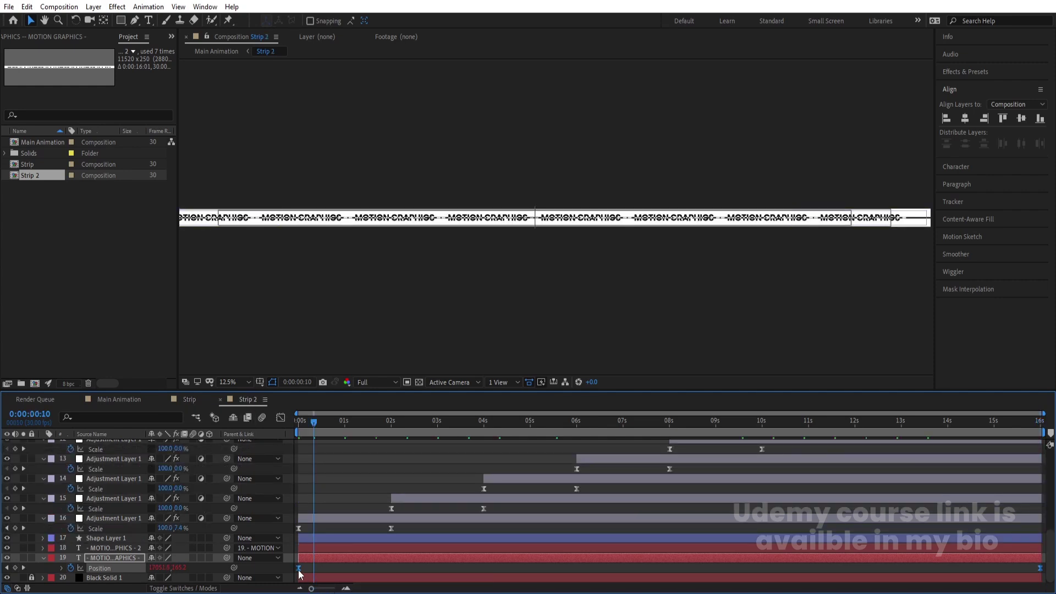
Preview Main Animation from its first frame at Quarter resolution, and return the viewer to Full resolution
click(121, 401)
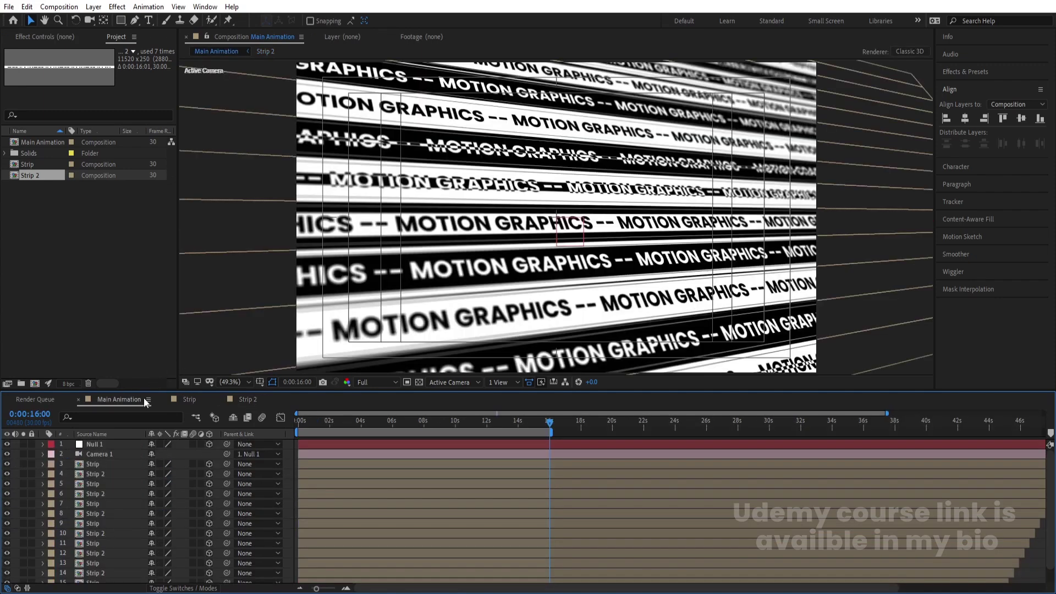
drag(328, 421, 280, 430)
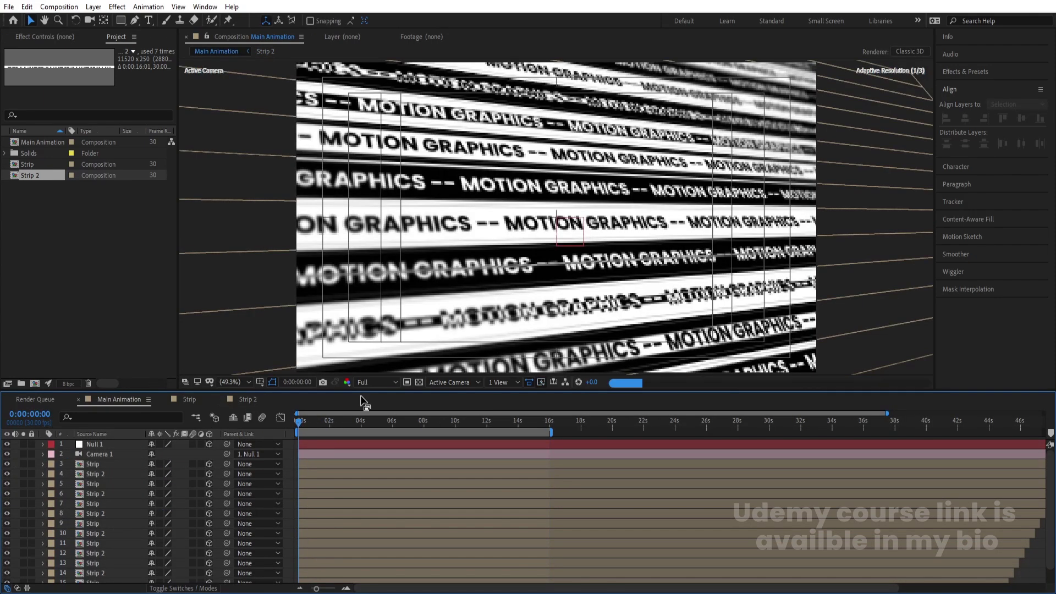
click(368, 382)
click(367, 448)
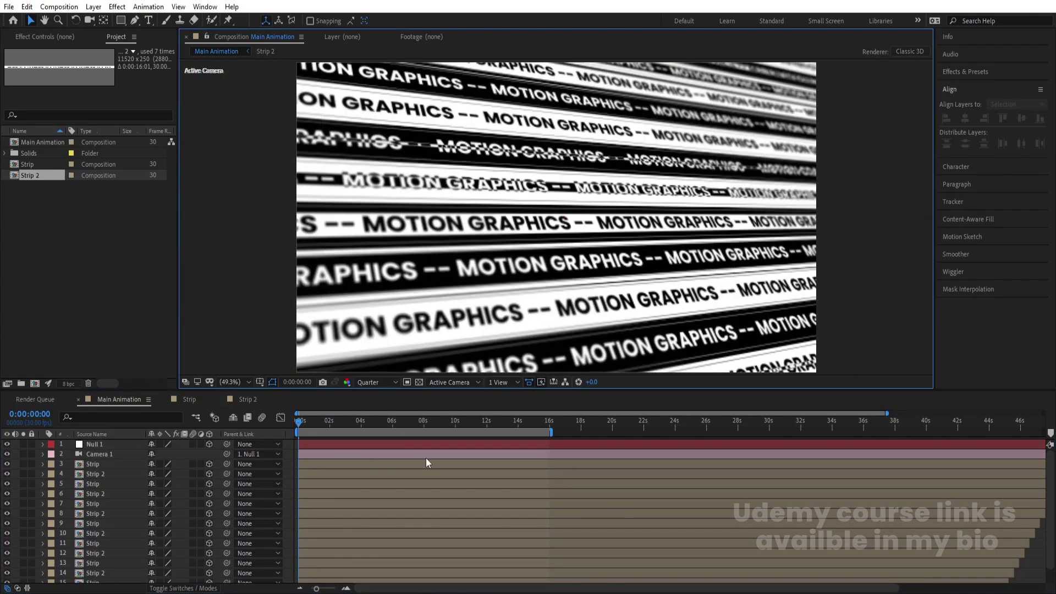
key(space)
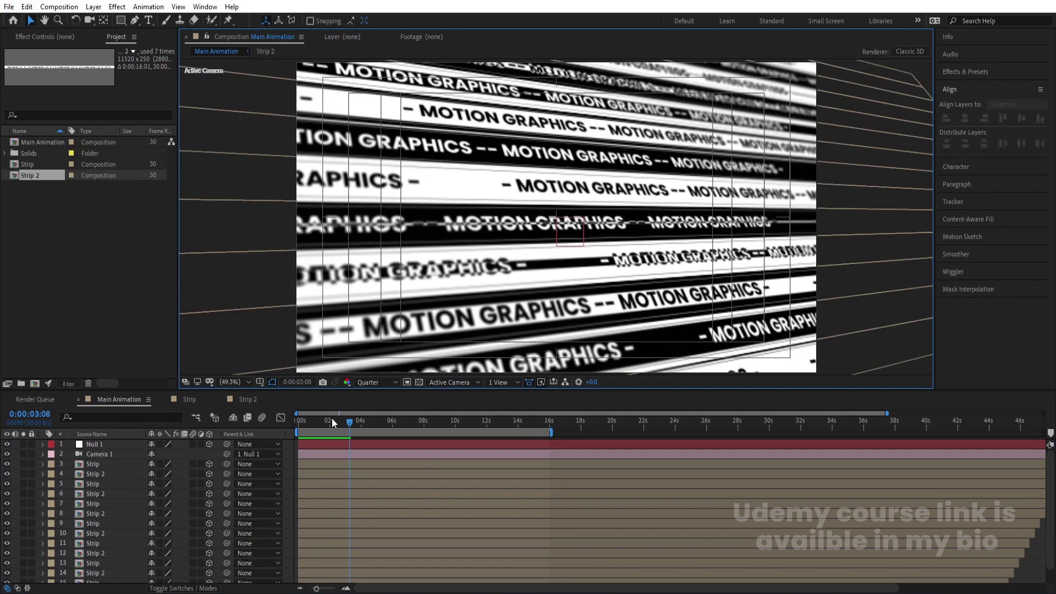
drag(331, 418, 281, 424)
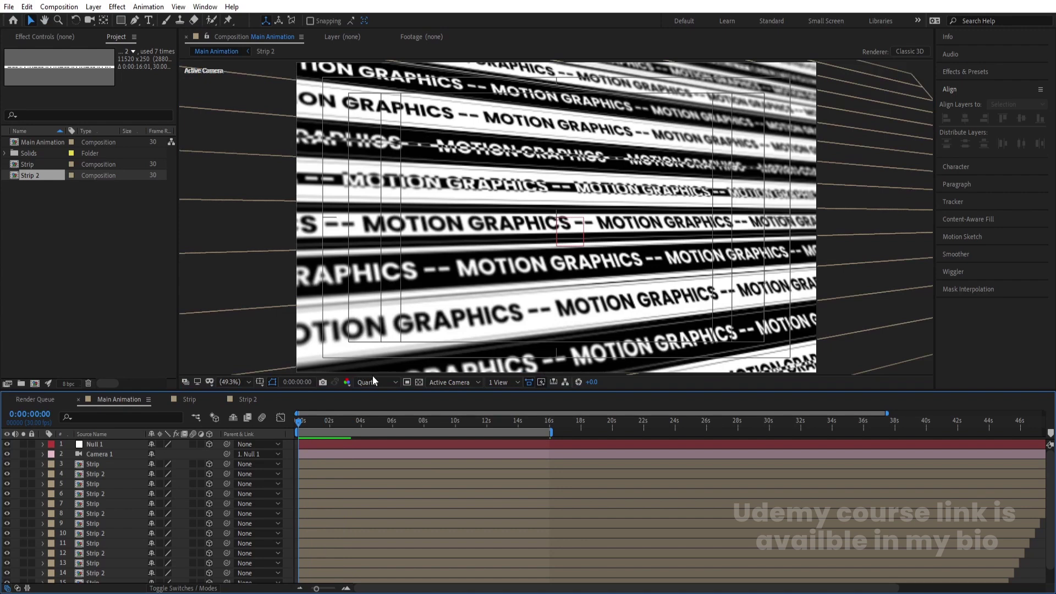
click(374, 380)
click(382, 408)
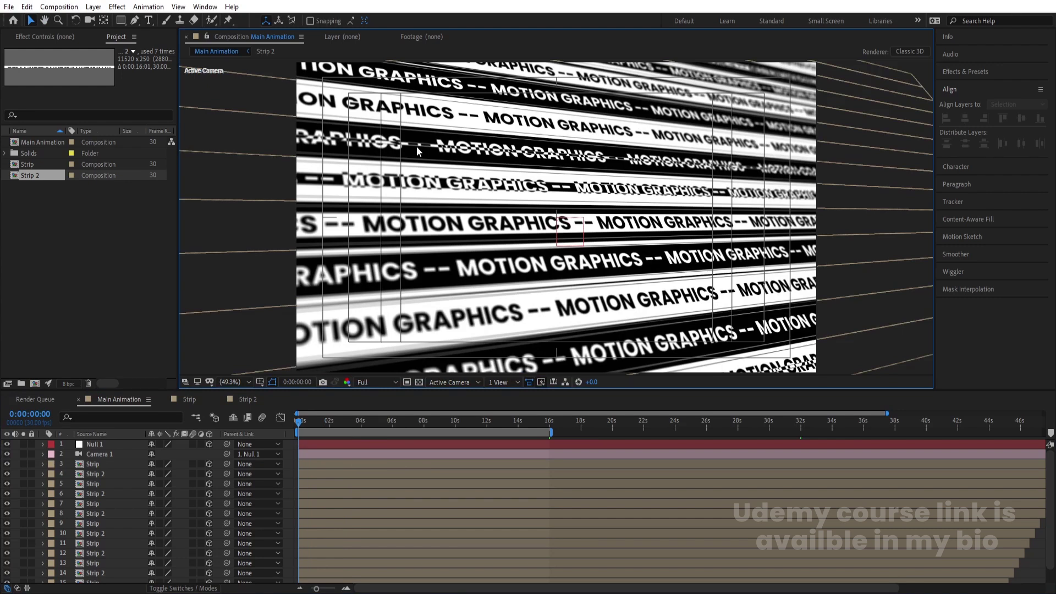
Start keyframing Camera 1's Focus Distance at the first frame with a value of 2500 pixels
click(106, 456)
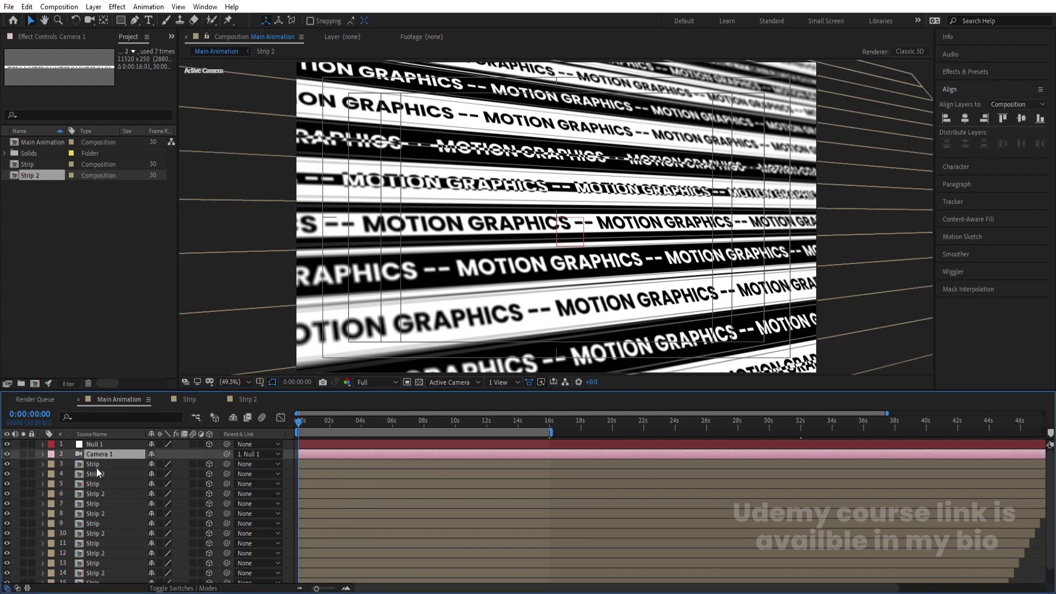
key(a)
key(a)
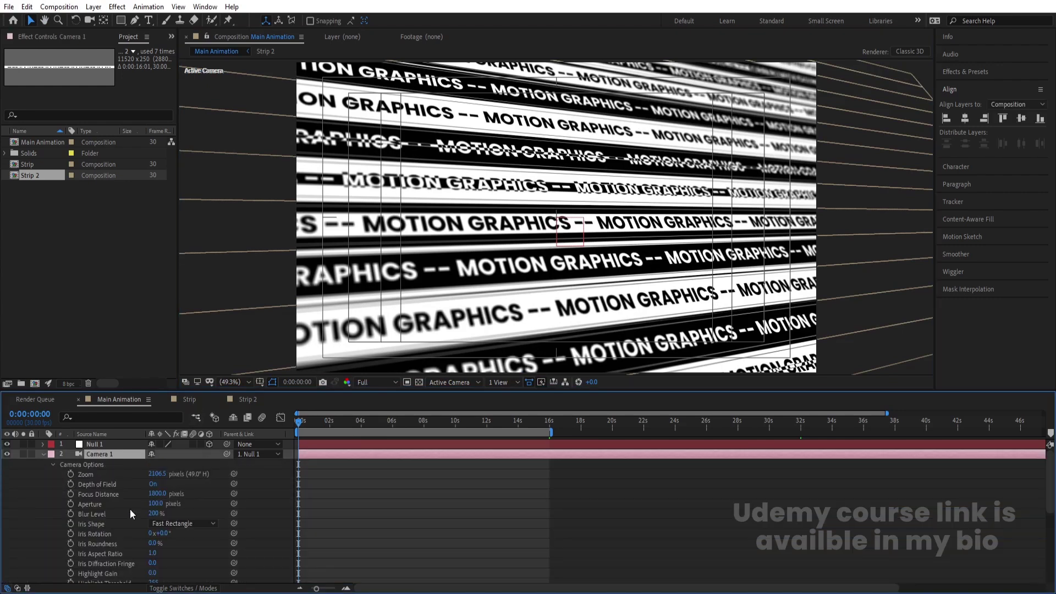
click(71, 497)
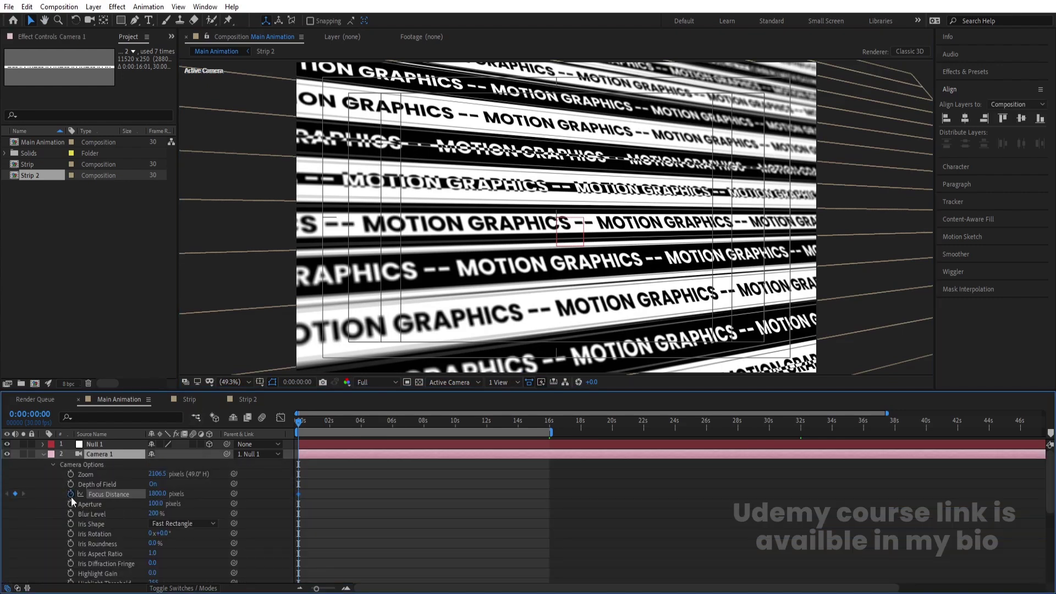
click(157, 494)
text(2)
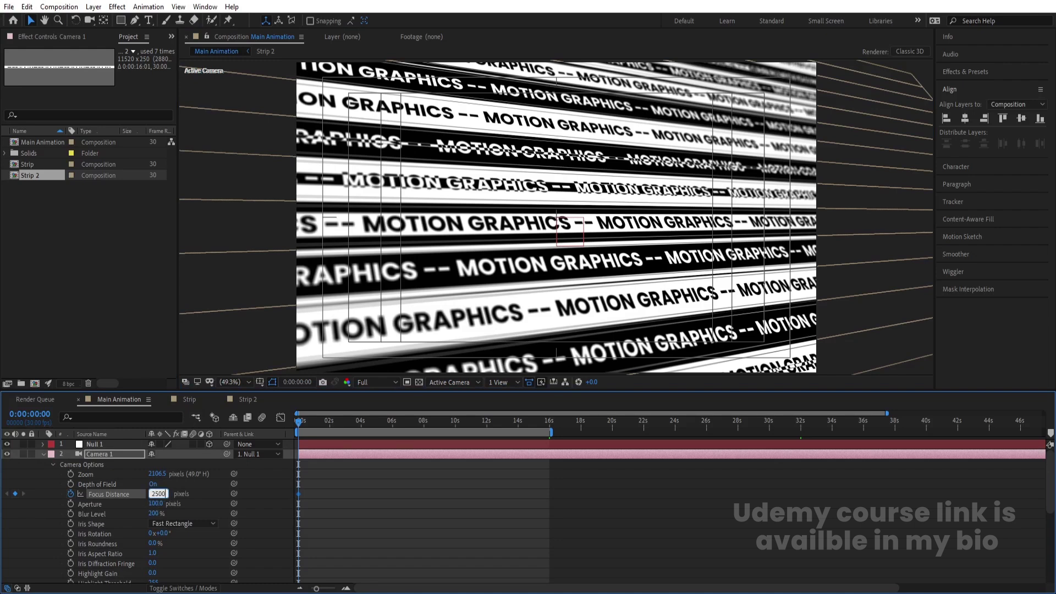
text(500)
key(Return)
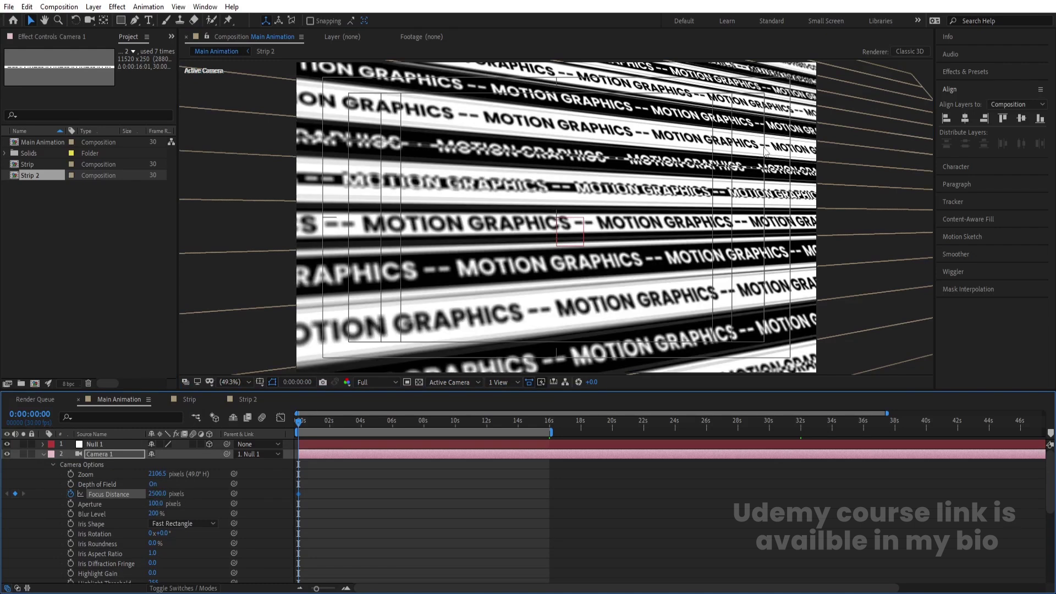
Set Camera 1's Blur Level to 500% and its first Focus Distance keyframe to 2800 pixels
click(155, 513)
text(500)
key(Return)
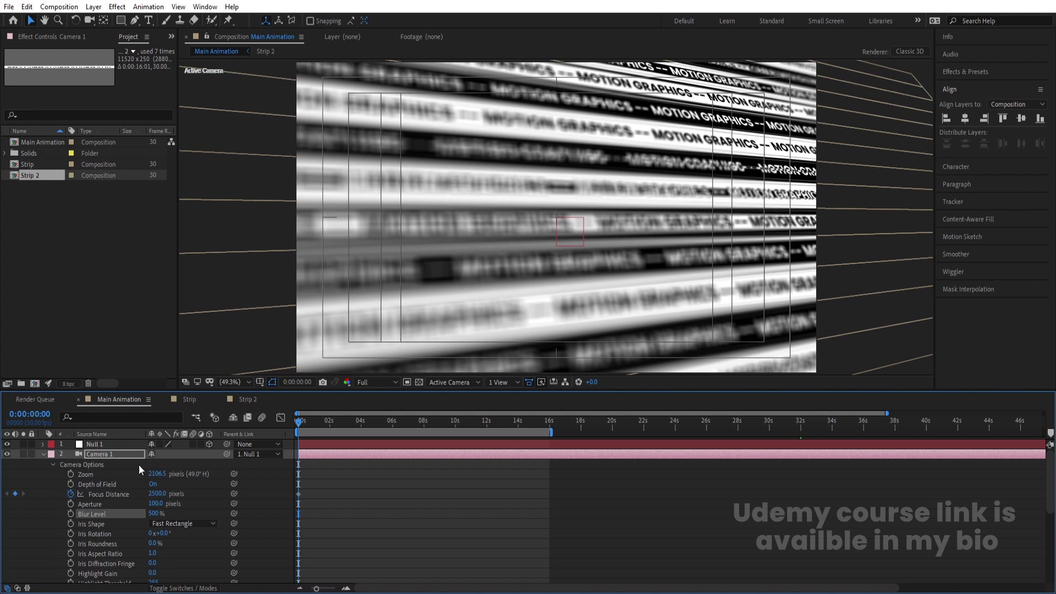
click(157, 493)
text(2800)
key(Return)
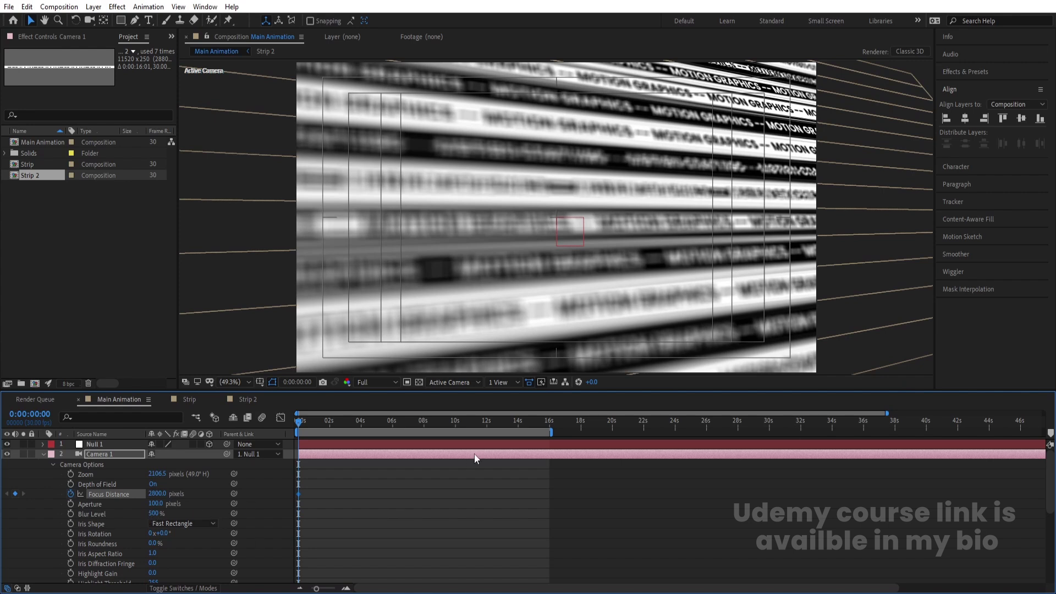
Add a Focus Distance keyframe of 1000 pixels to Camera 1 at 0:00:07:29
click(424, 423)
click(160, 494)
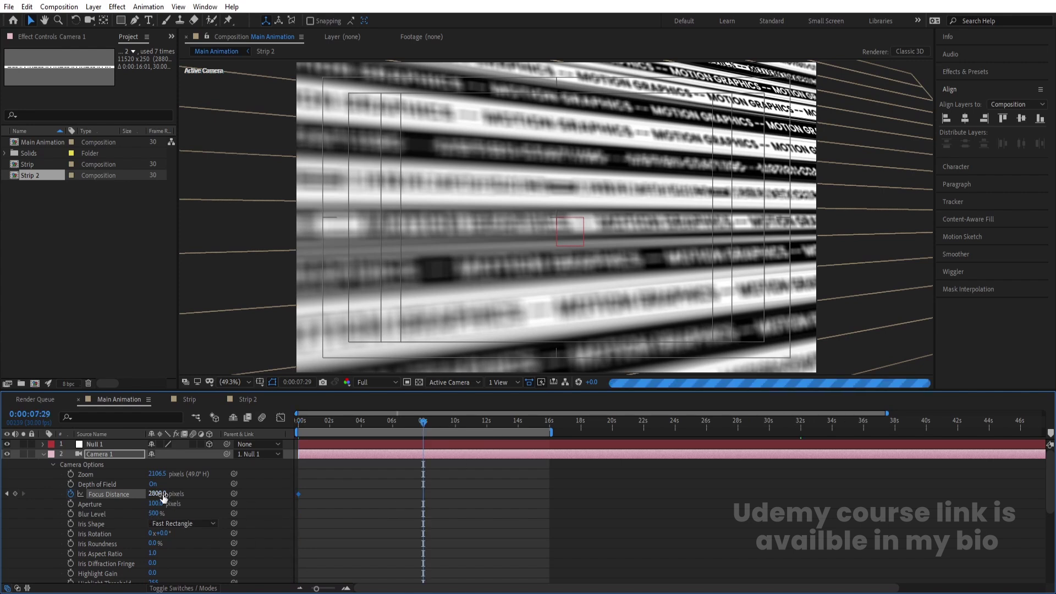
text(10)
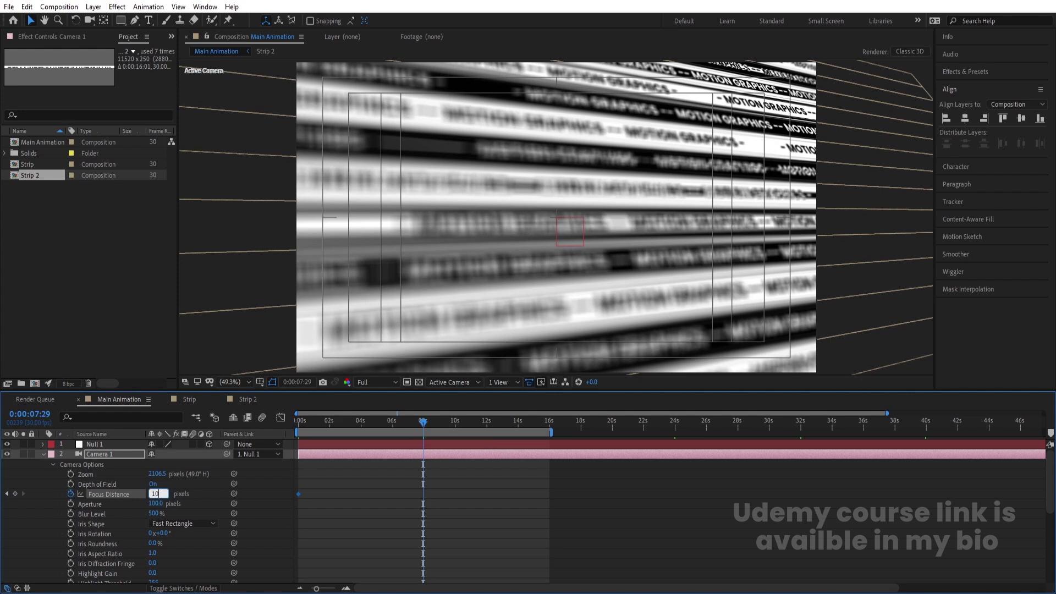
text(00)
key(Return)
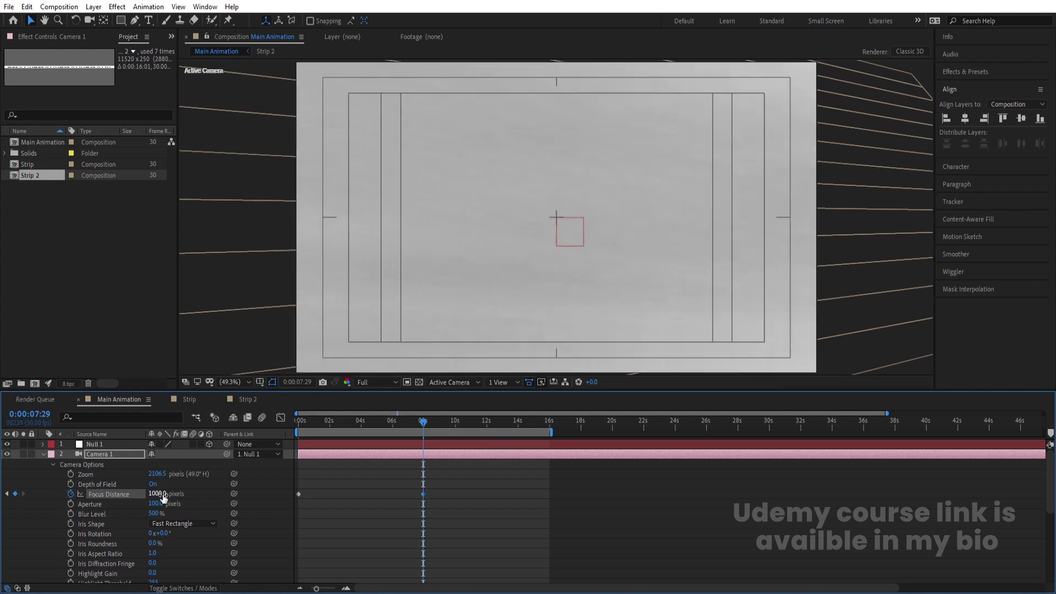
Try 1500 pixels for the Focus Distance keyframe at 0:00:07:29 and settle on 1400 pixels
click(162, 494)
text(1500)
key(Return)
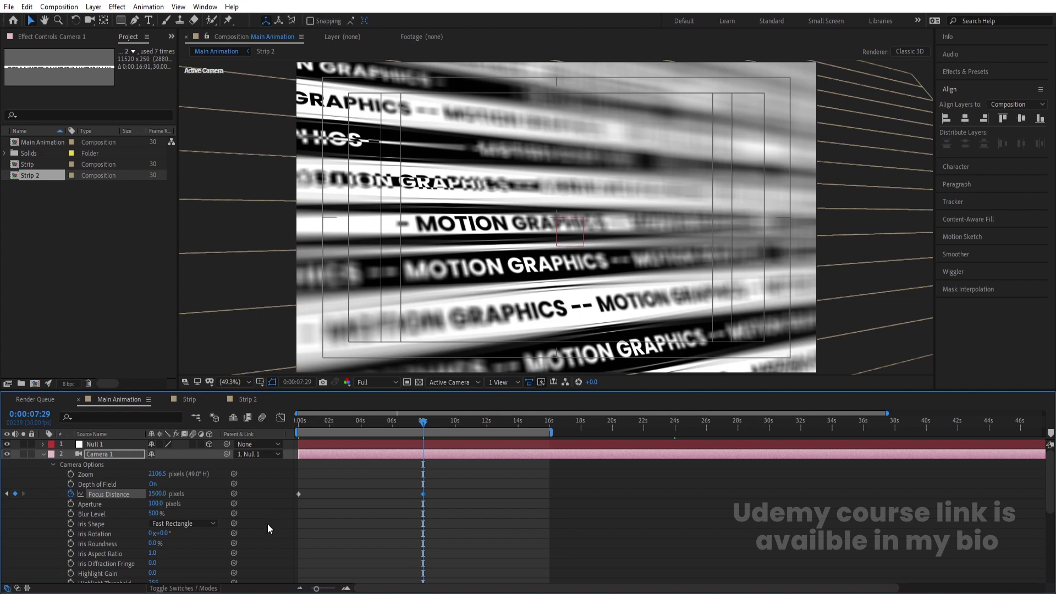
click(160, 494)
text(1400)
key(Return)
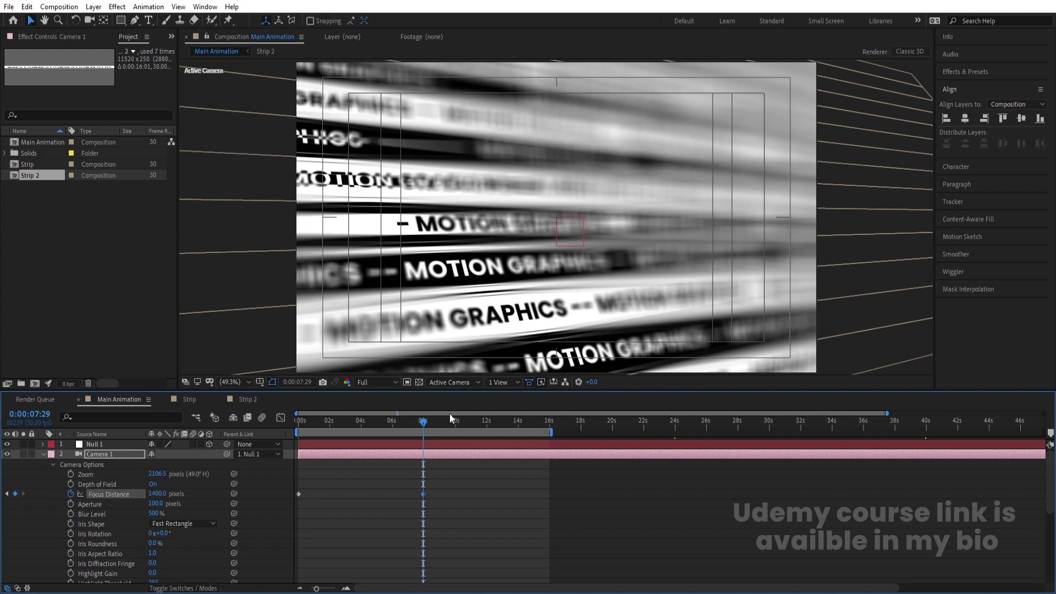
Copy the first Focus Distance keyframe to 0:00:15:28 and apply Easy Ease to all three Focus Distance keyframes
click(549, 423)
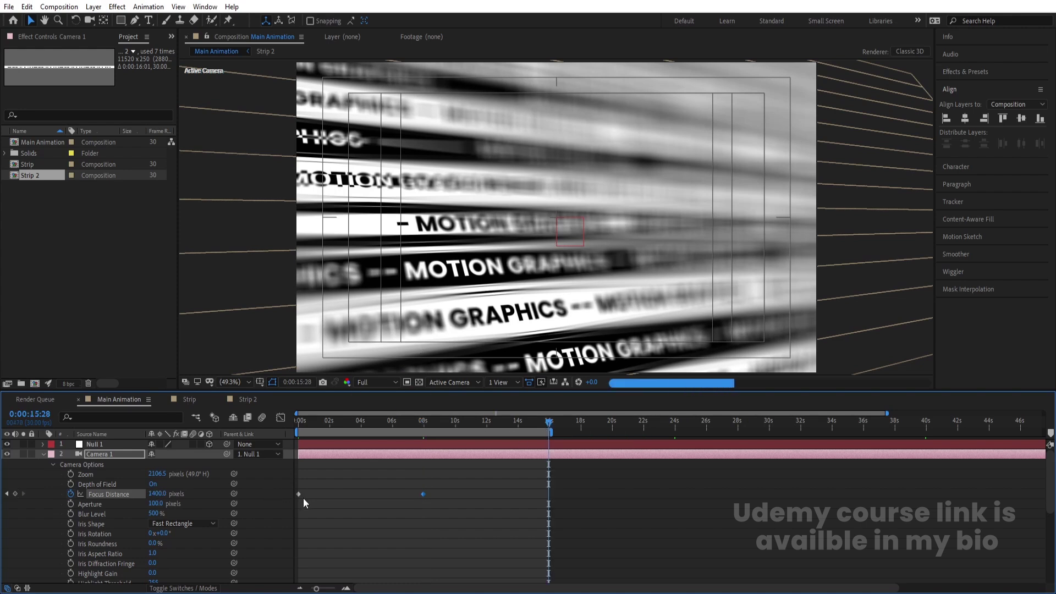
click(298, 493)
key(ctrl+c)
key(ctrl+v)
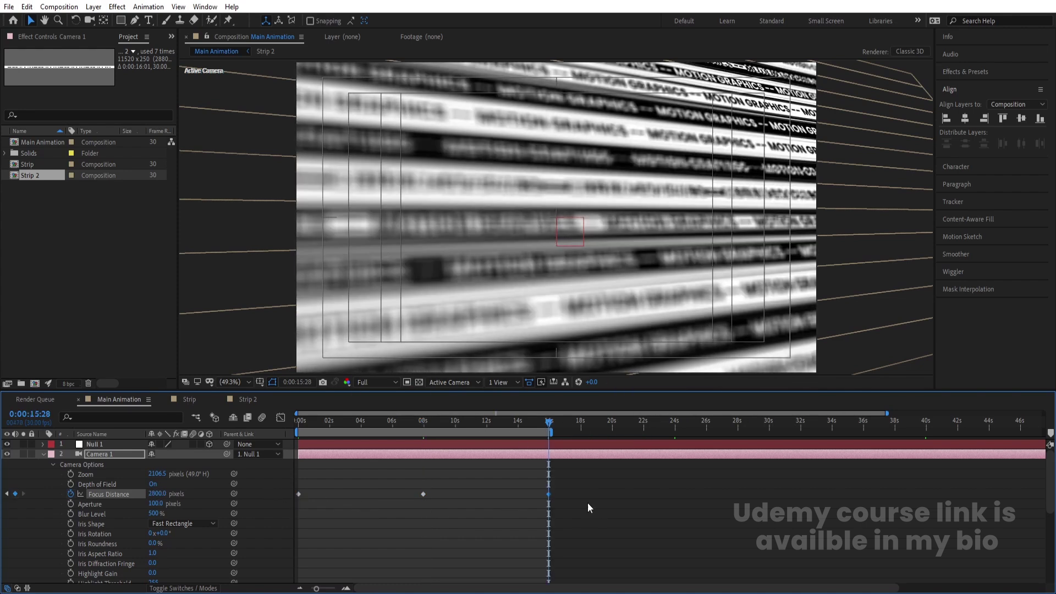
drag(547, 500, 242, 437)
key(F9)
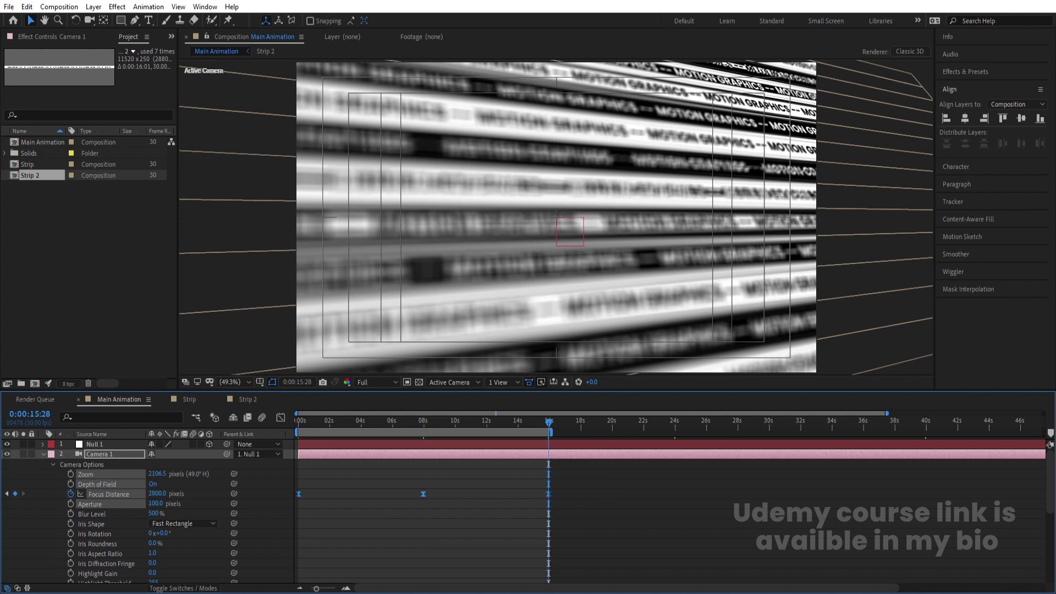
click(362, 493)
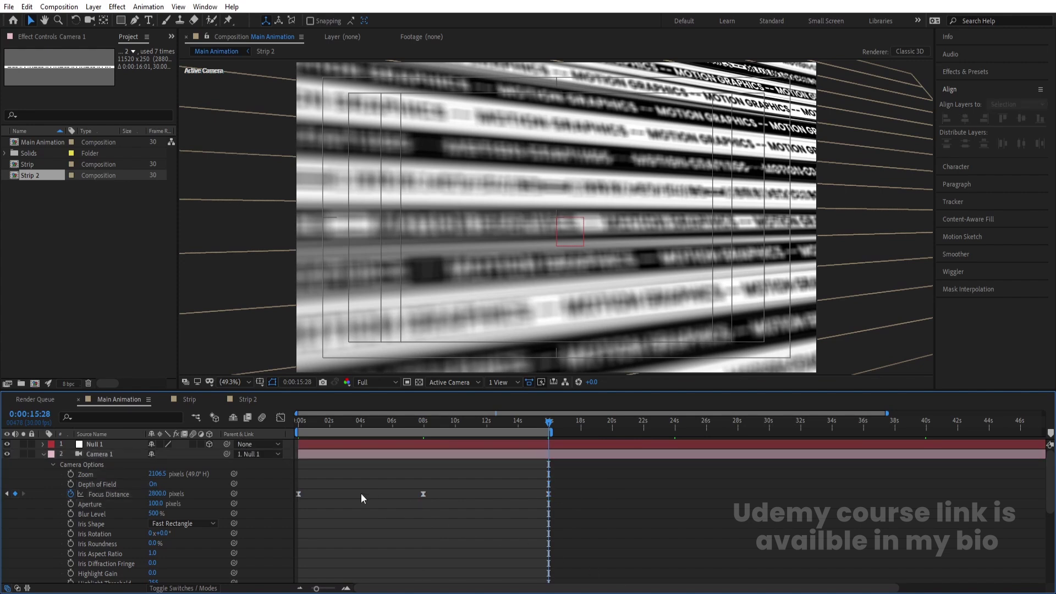
Set Camera 1's Blur Level to 200% and check the first two frames of the composition
click(153, 513)
text(200)
key(Return)
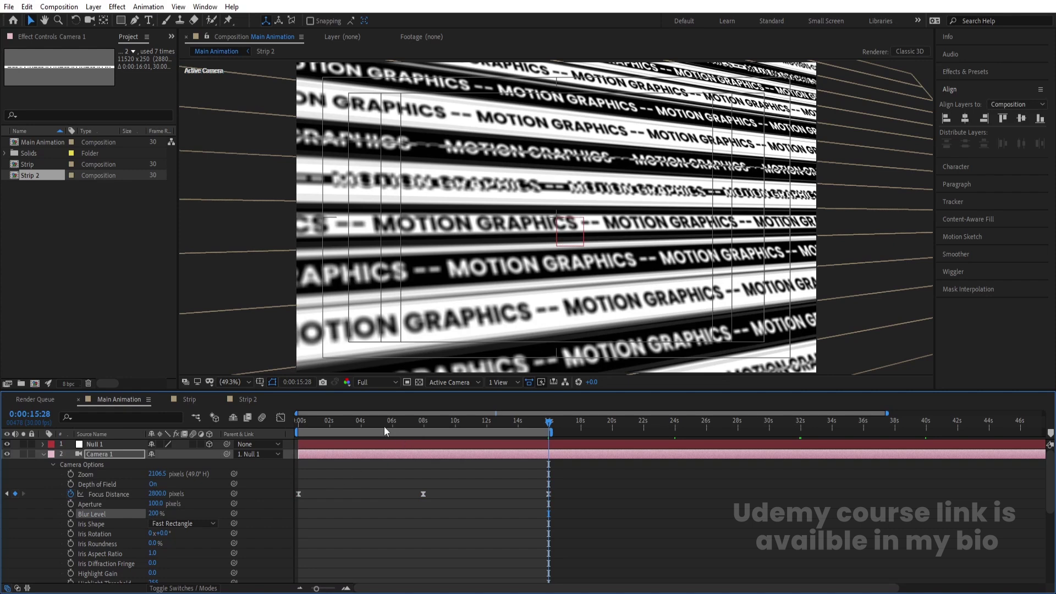
drag(383, 427, 207, 443)
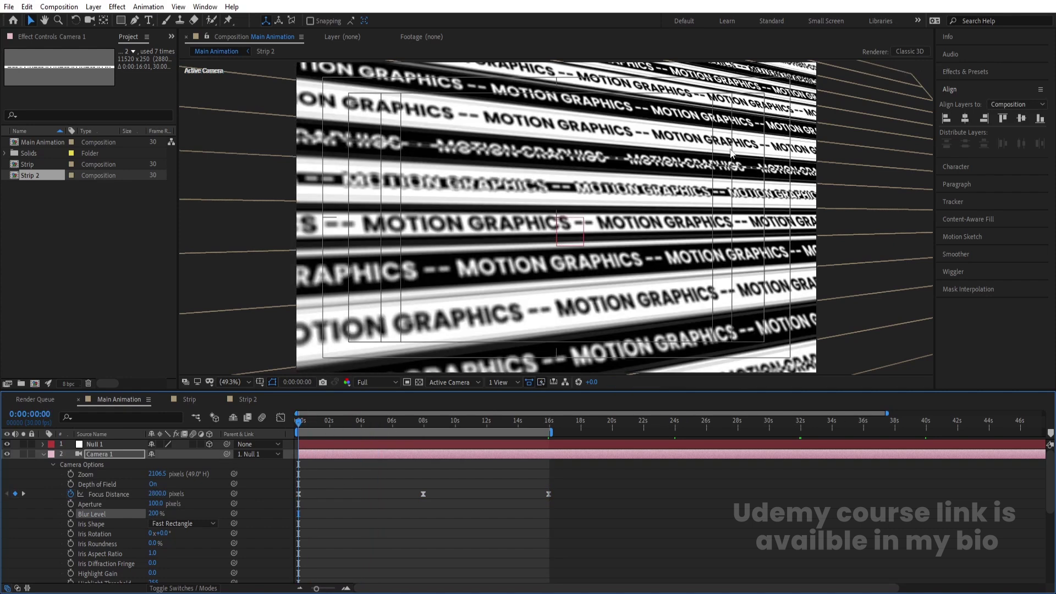
key(Page_Down)
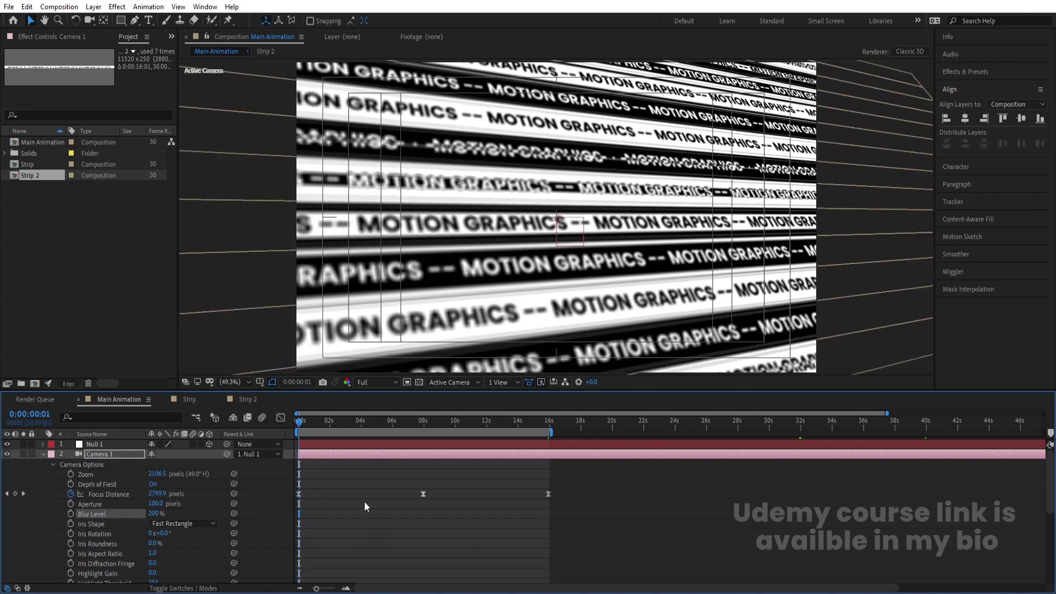
Try a Blur Level of 300% on Camera 1 and set it to 250%
click(154, 513)
text(3)
key(Return)
click(361, 477)
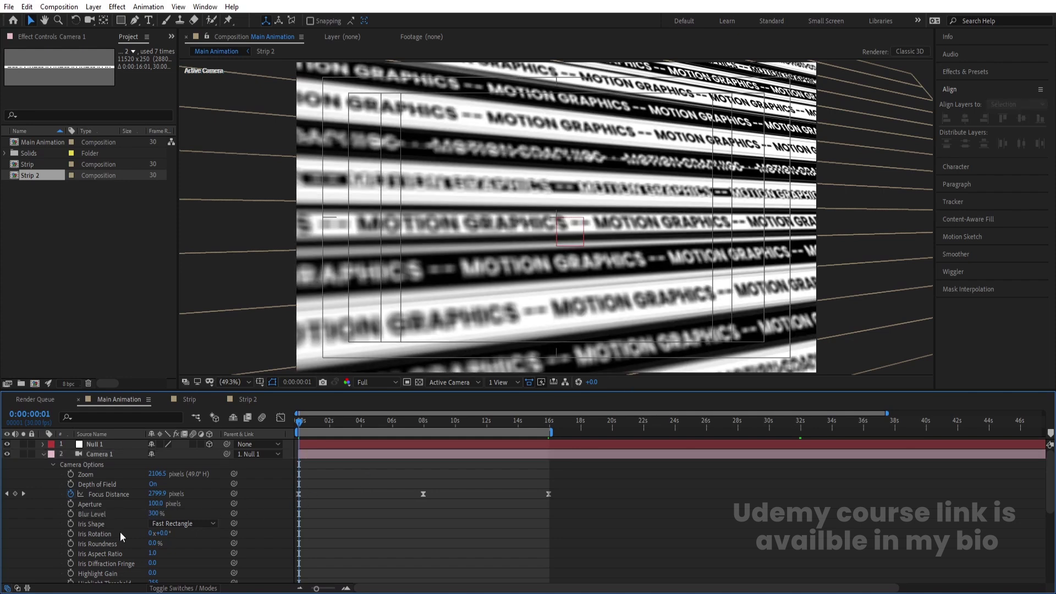
click(153, 513)
text(250)
key(Return)
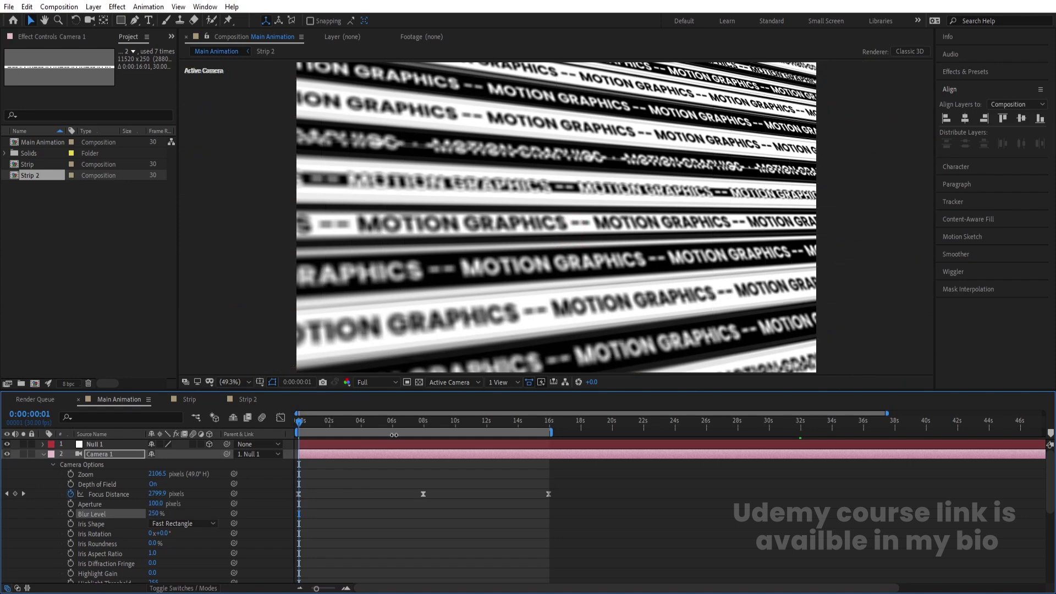
Check the frame at 0:00:09:01 and reduce Camera 1's expanded properties to only the keyframed ones
click(440, 420)
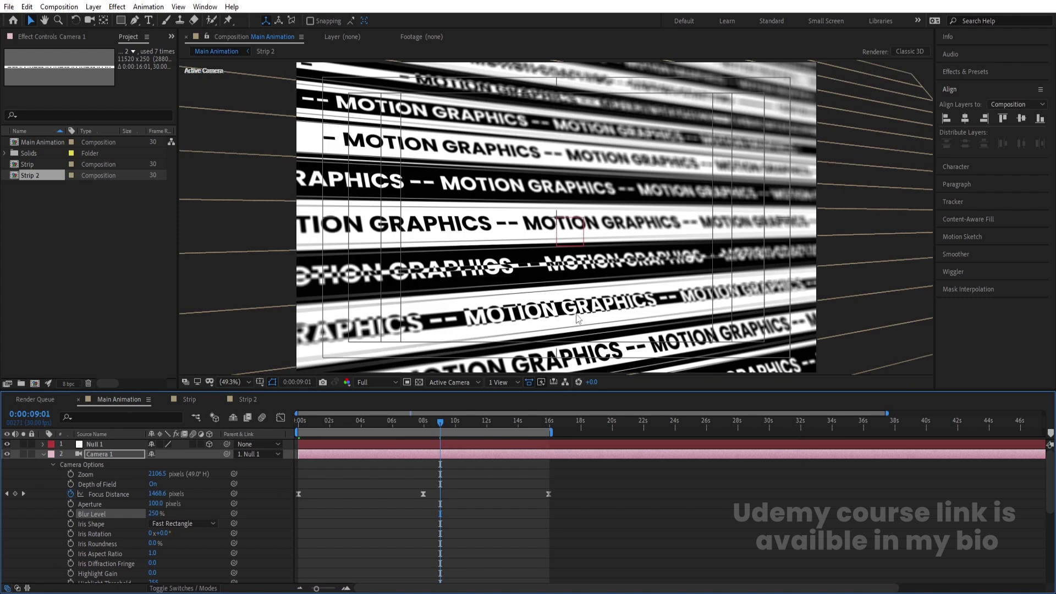
click(43, 455)
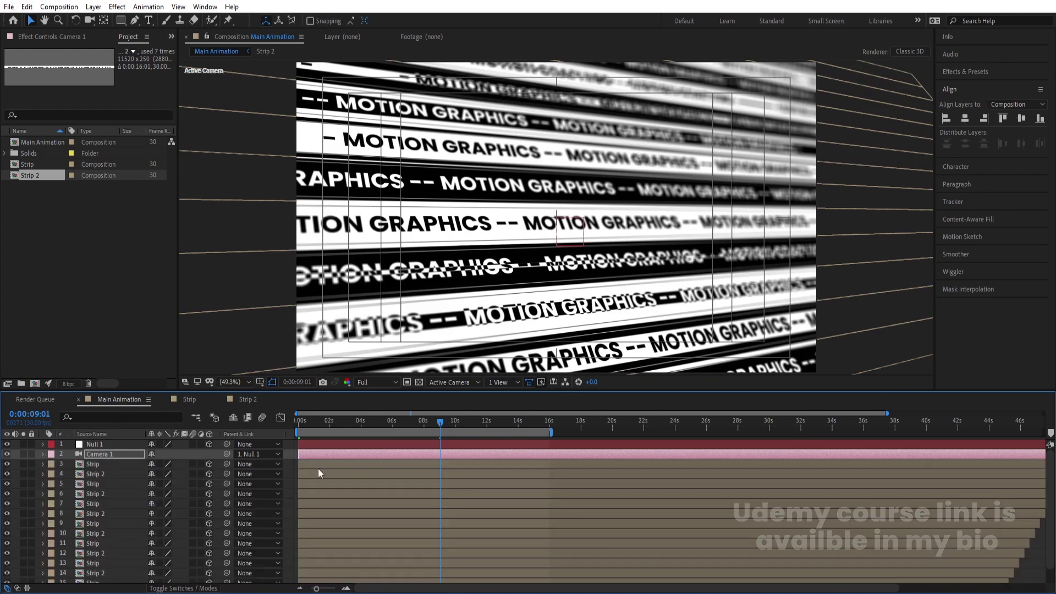
key(u)
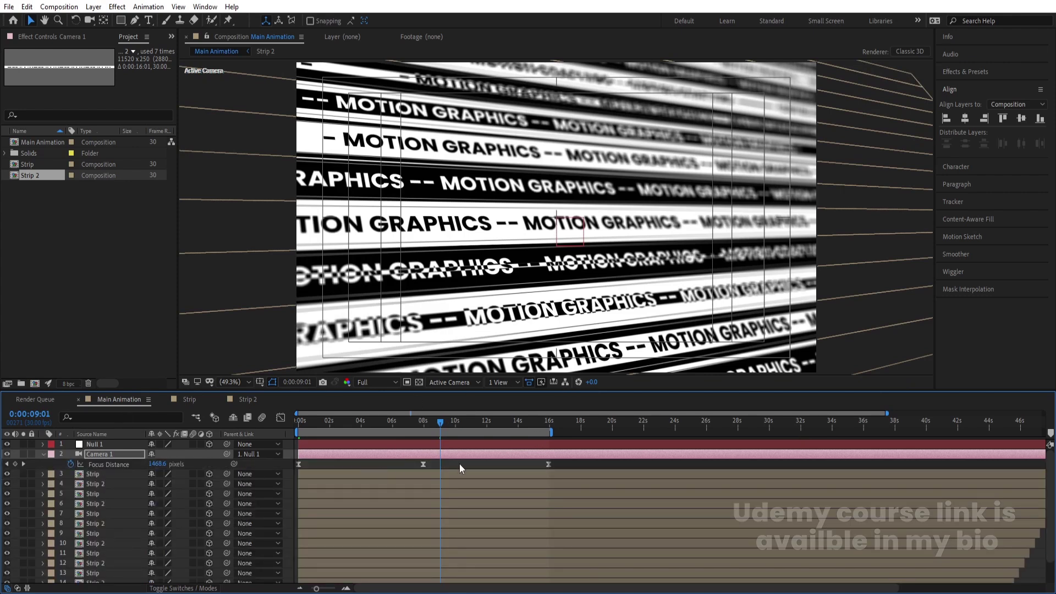
Scale Camera 1's three Focus Distance keyframes closer together in time so the last one falls at 0:00:08:00
click(471, 463)
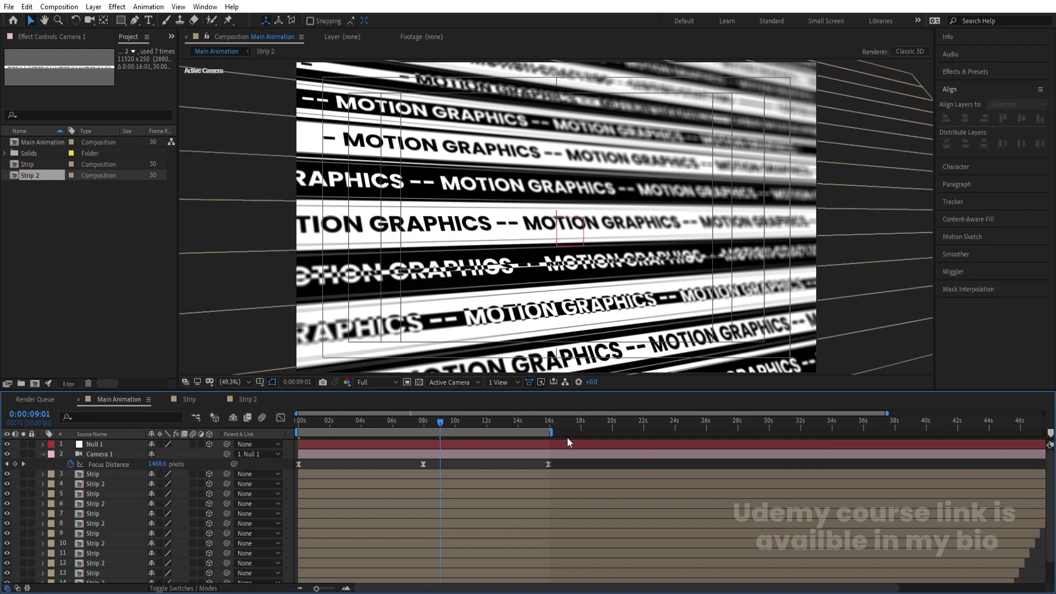
click(424, 425)
key(minus)
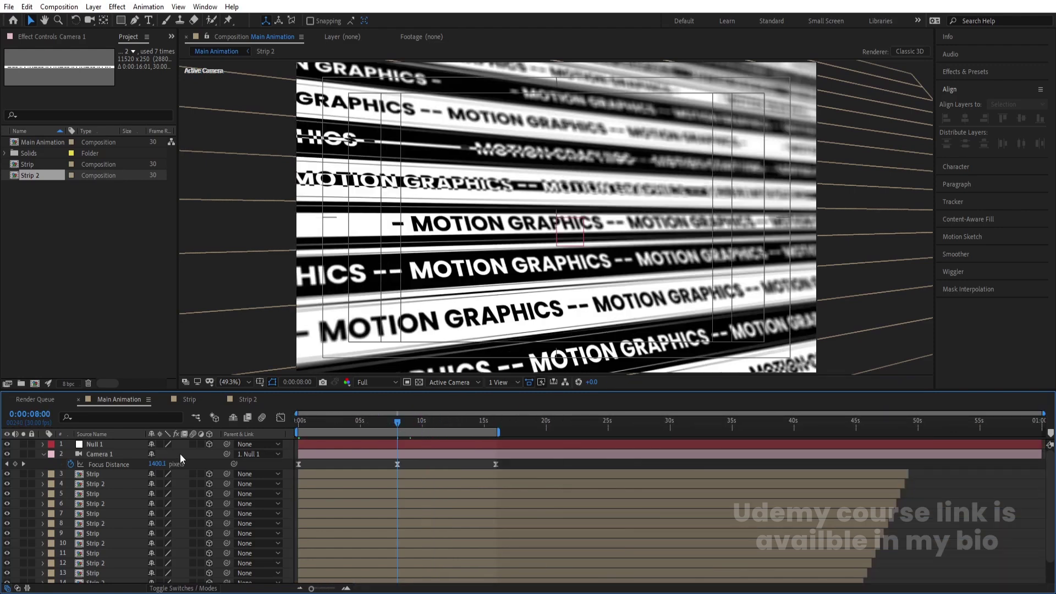
click(110, 462)
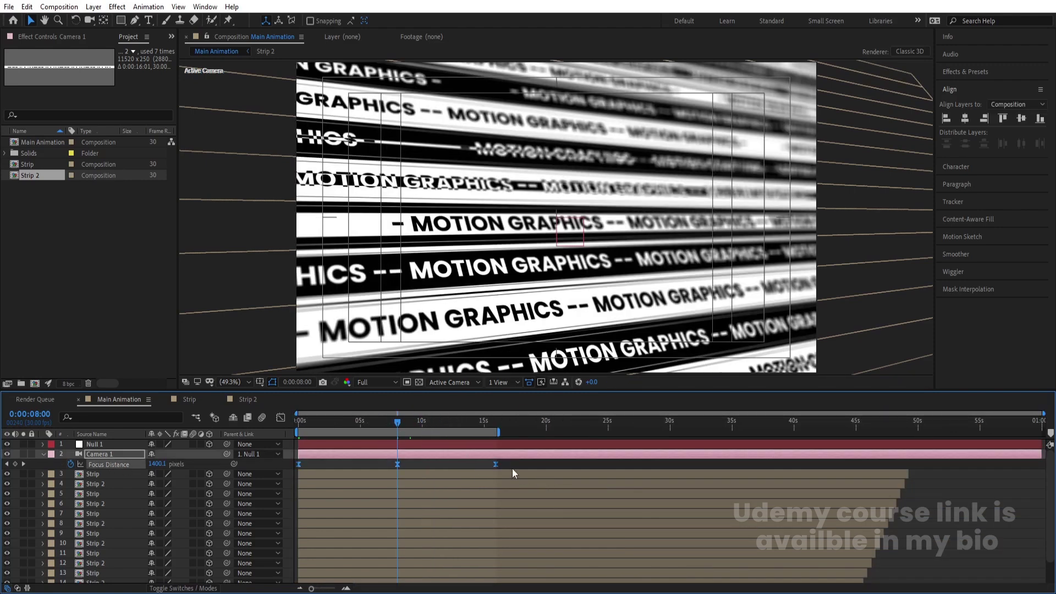
drag(494, 465, 396, 463)
key(equal)
key(minus)
key(F2)
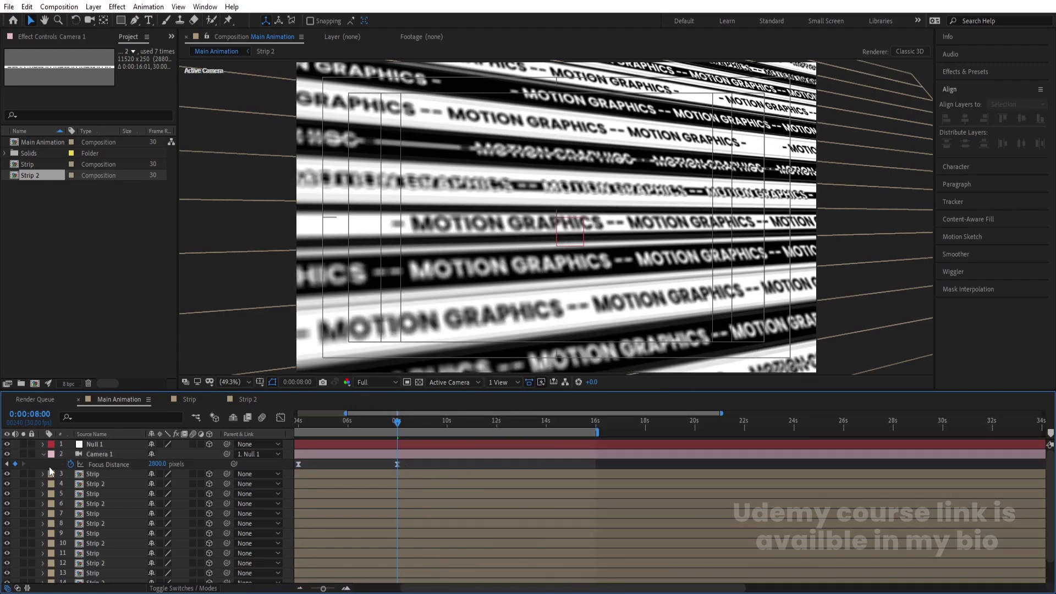
Add a loopOut() expression to Camera 1's Focus Distance and check the frame at 0:00:09:26
alt+click(71, 465)
text(loop)
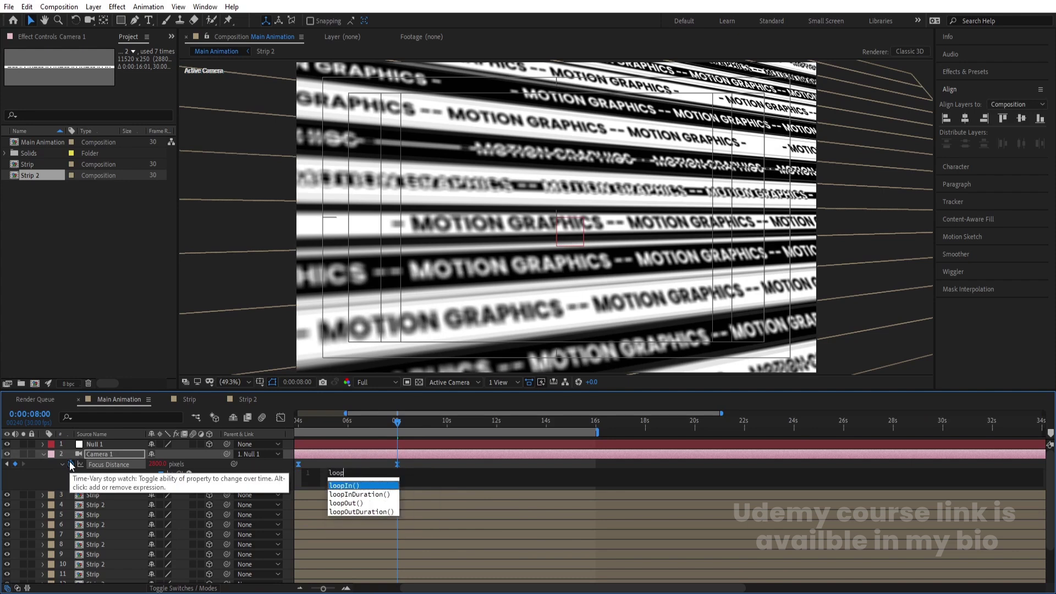
key(Down)
key(Down)
key(Return)
click(385, 465)
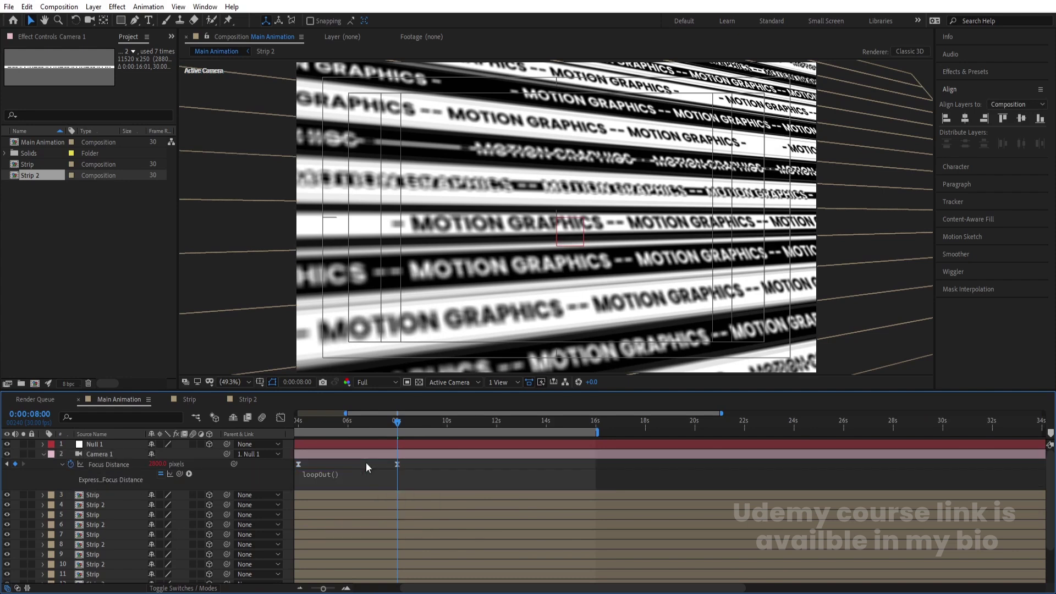
click(444, 423)
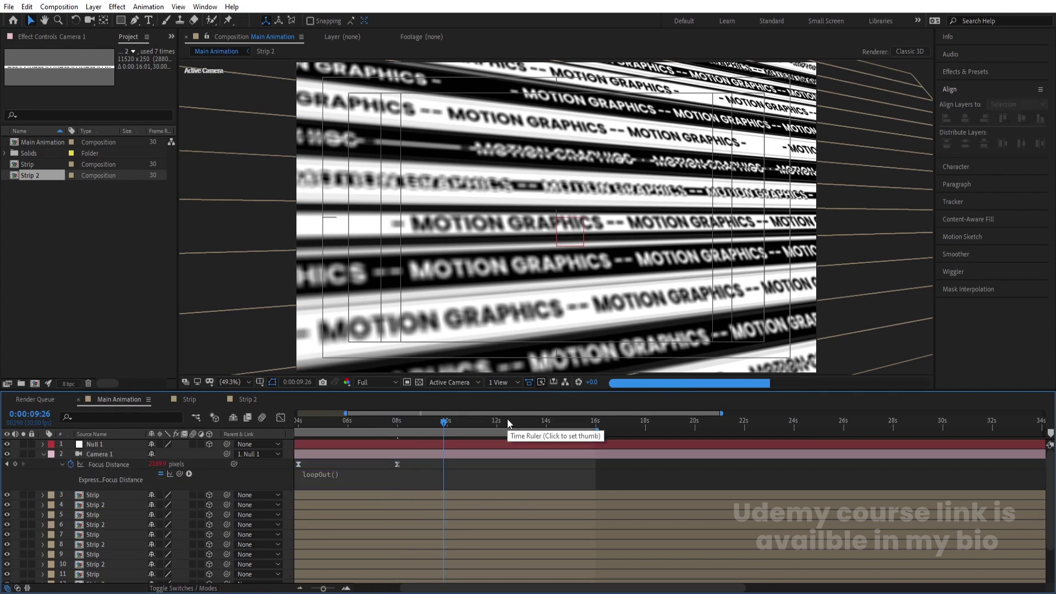